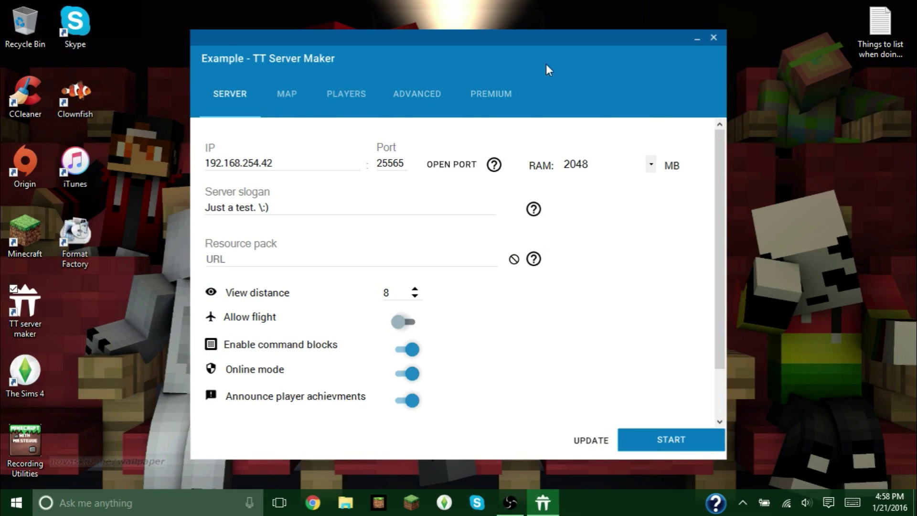
- Look through the Example server's map, player and advanced settings, and return to its general server settings
{"action": "left_click", "coordinate": [292, 95]}
{"action": "left_click", "coordinate": [344, 98]}
{"action": "left_click", "coordinate": [417, 100]}
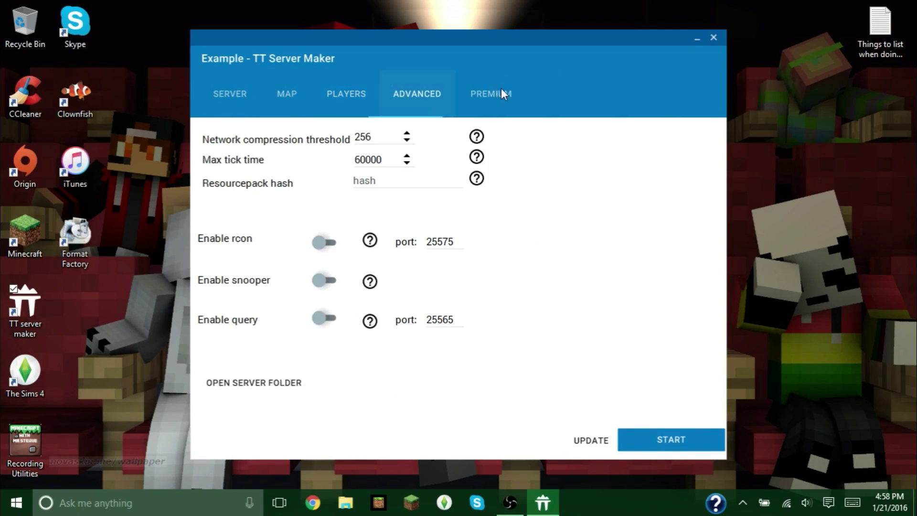
{"action": "left_click", "coordinate": [231, 101]}
- Close the Example server's settings and delete that server from the server list
{"action": "left_click", "coordinate": [714, 41]}
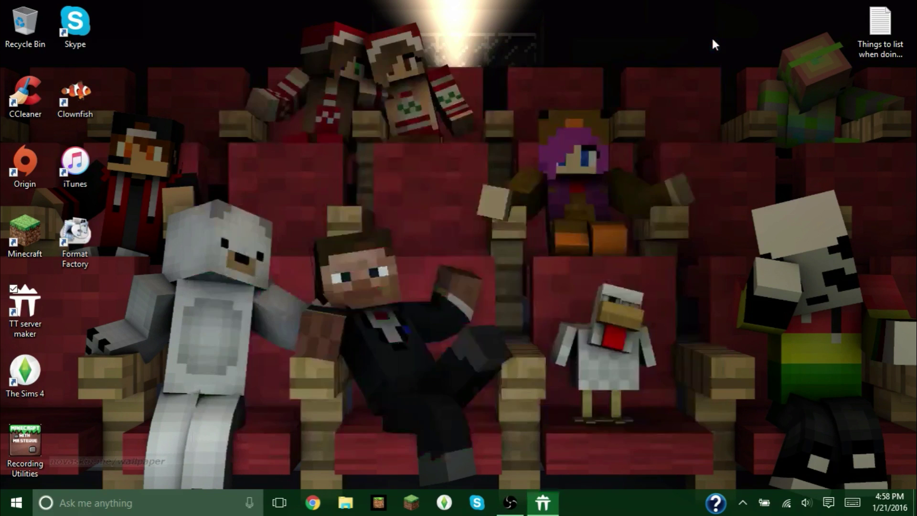
{"action": "left_click", "coordinate": [413, 159]}
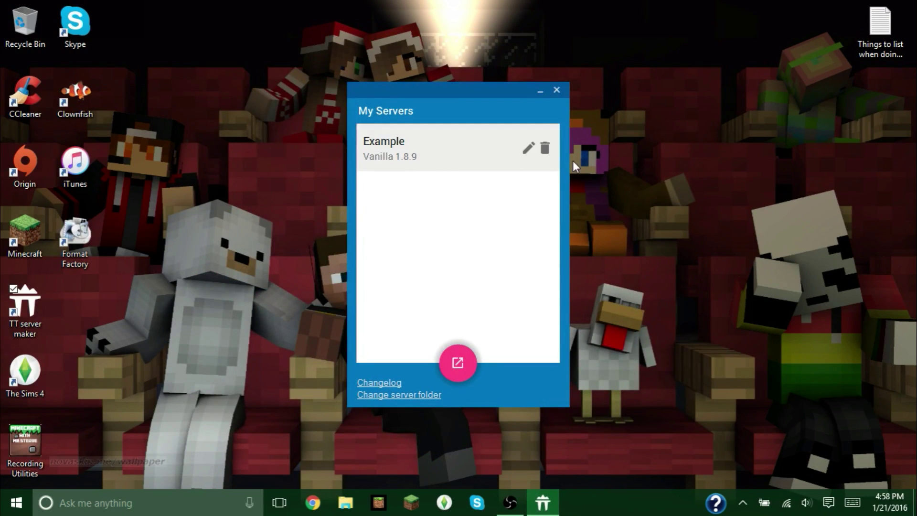
{"action": "left_click", "coordinate": [544, 148]}
{"action": "left_click", "coordinate": [577, 296]}
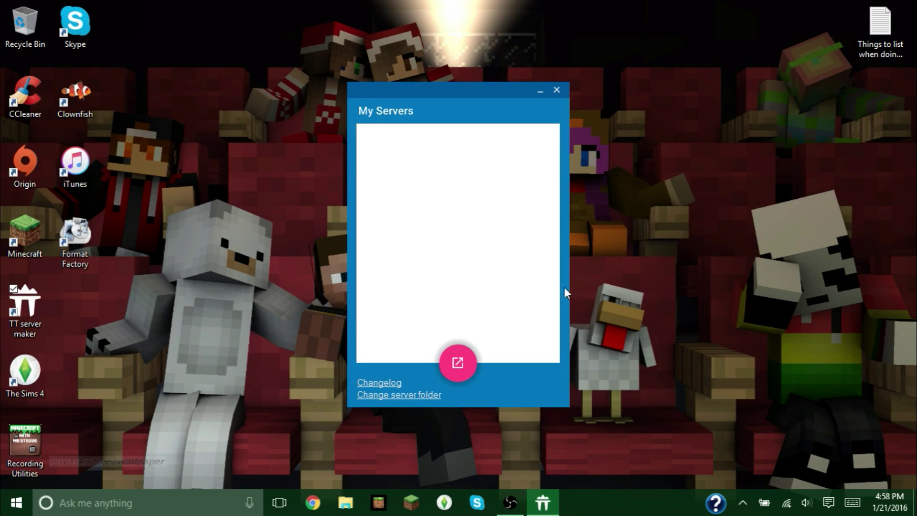
- Read through the program's changelog from the newest version to the oldest and close it
{"action": "left_click", "coordinate": [382, 383]}
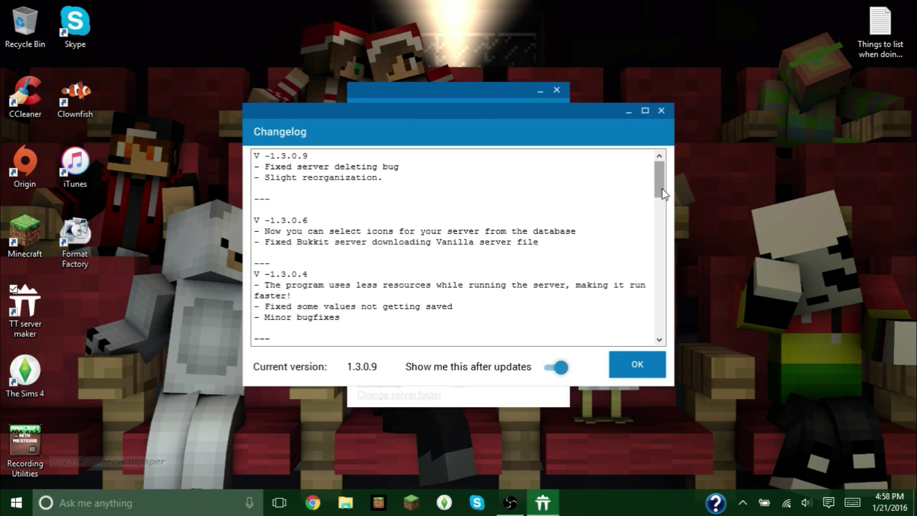
{"action": "left_click_drag", "start_coordinate": [660, 186], "coordinate": [661, 323]}
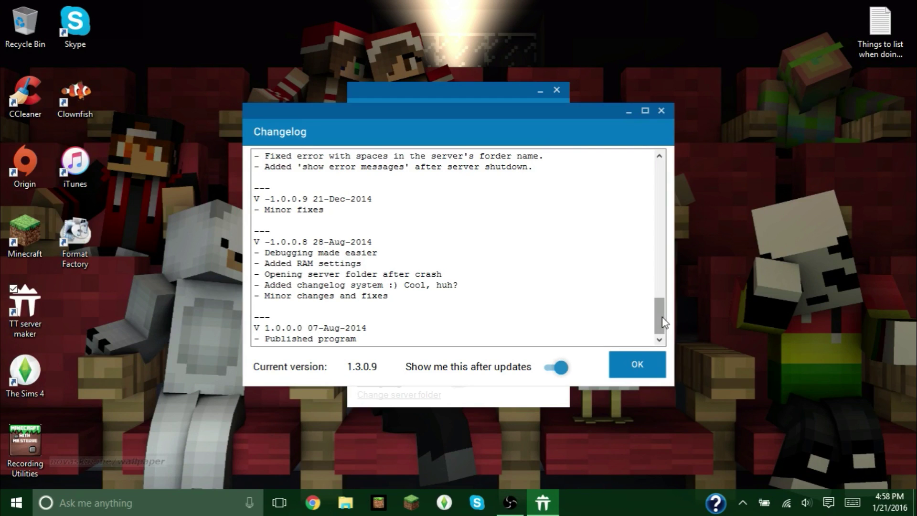
{"action": "left_click_drag", "start_coordinate": [659, 321], "coordinate": [658, 180]}
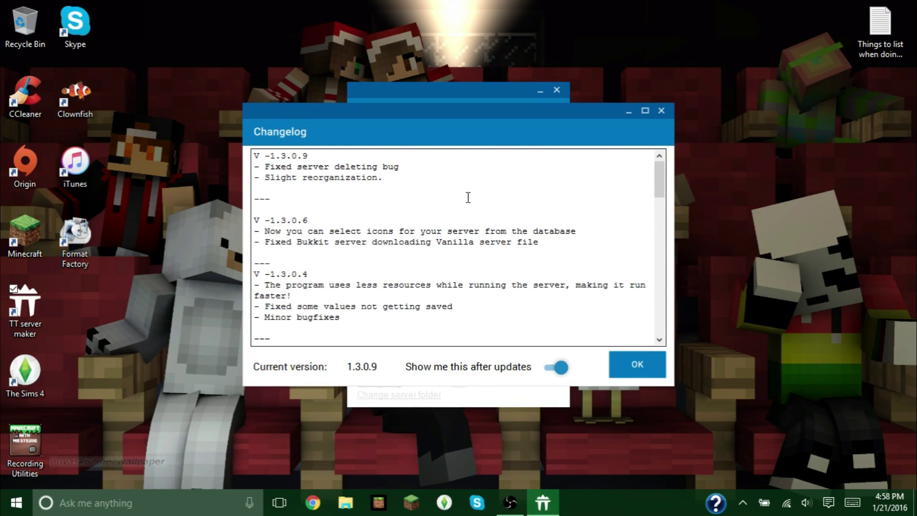
{"action": "left_click", "coordinate": [661, 111]}
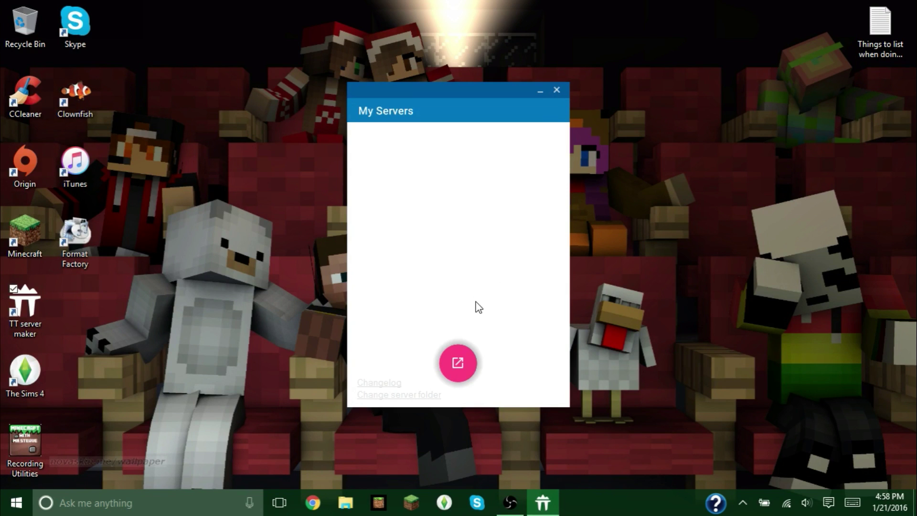
- Change the server storage folder to C:\Minecraft\TT Server Creator Servers
{"action": "left_click", "coordinate": [383, 396]}
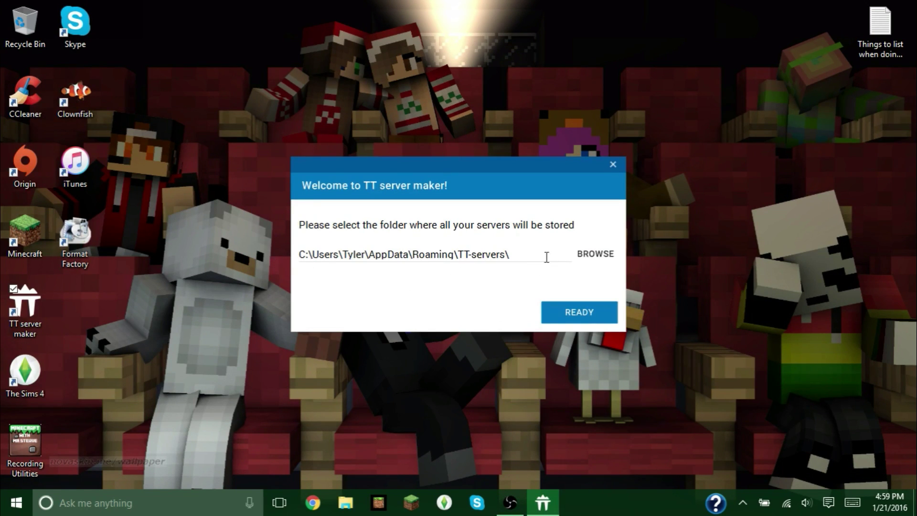
{"action": "left_click", "coordinate": [584, 259]}
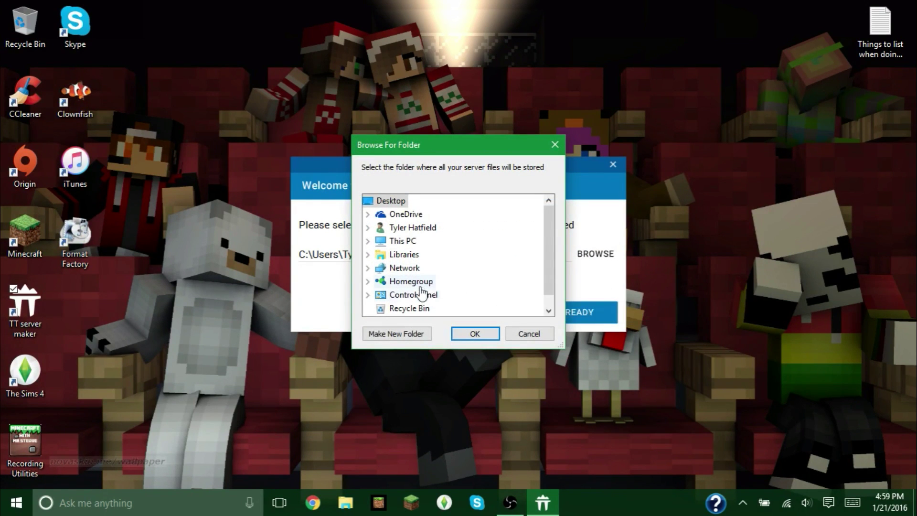
{"action": "left_click", "coordinate": [368, 241]}
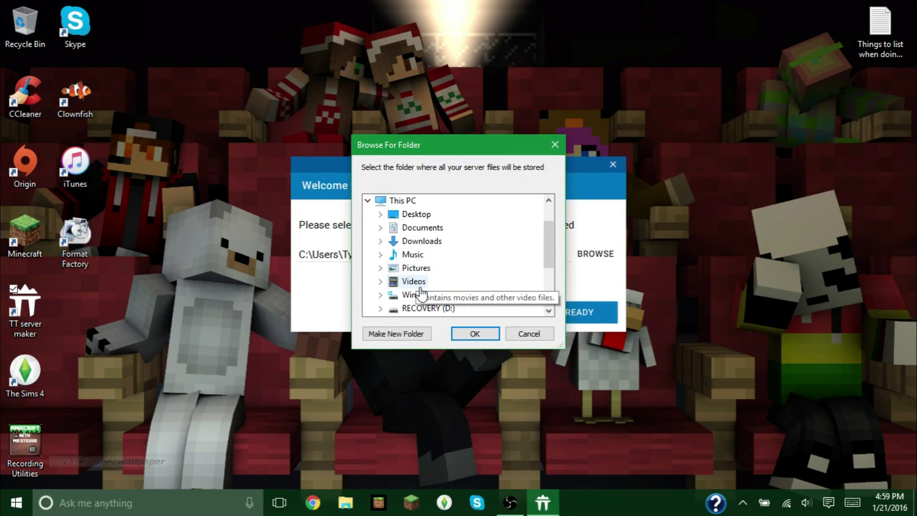
{"action": "left_click", "coordinate": [380, 295]}
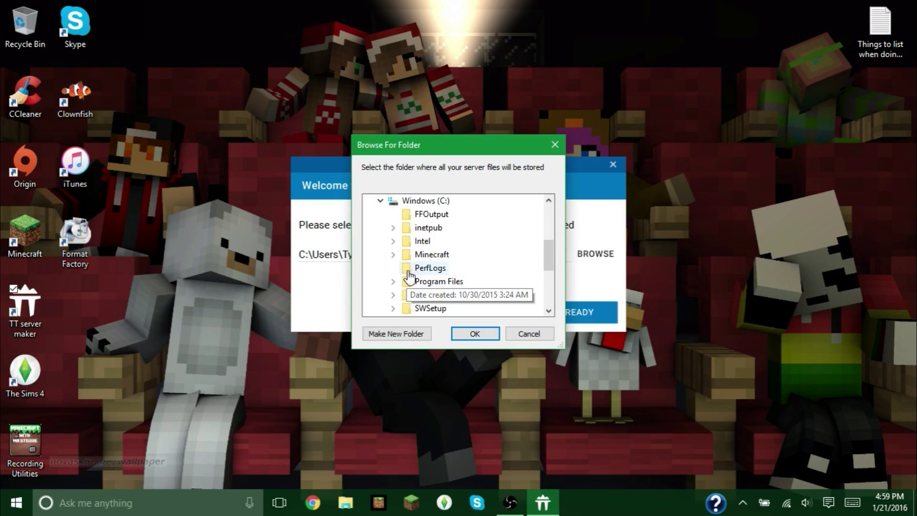
{"action": "left_click", "coordinate": [393, 254]}
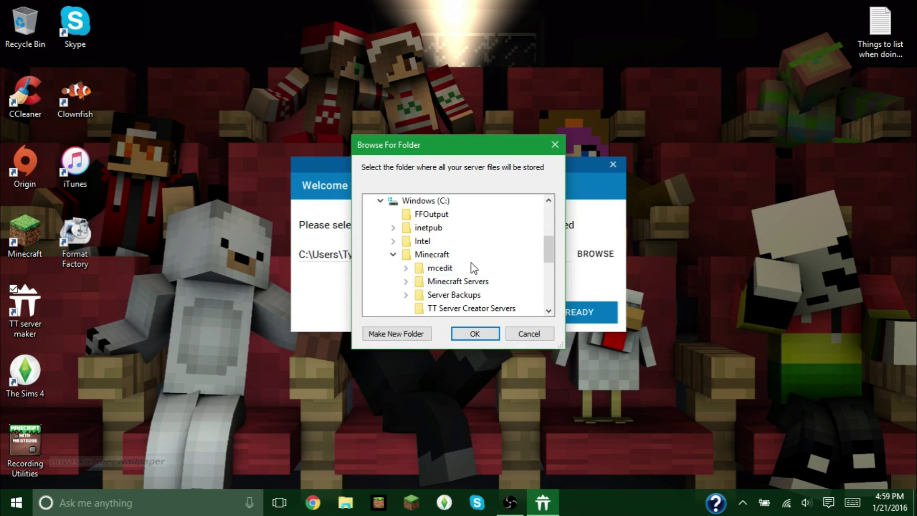
{"action": "scroll", "coordinate": [485, 299], "scroll_direction": "down", "scroll_amount": 1}
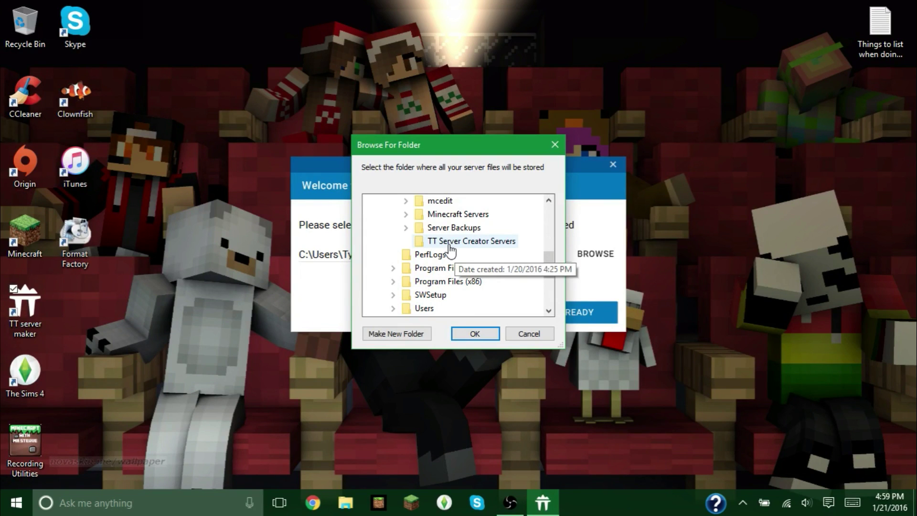
{"action": "left_click", "coordinate": [448, 244]}
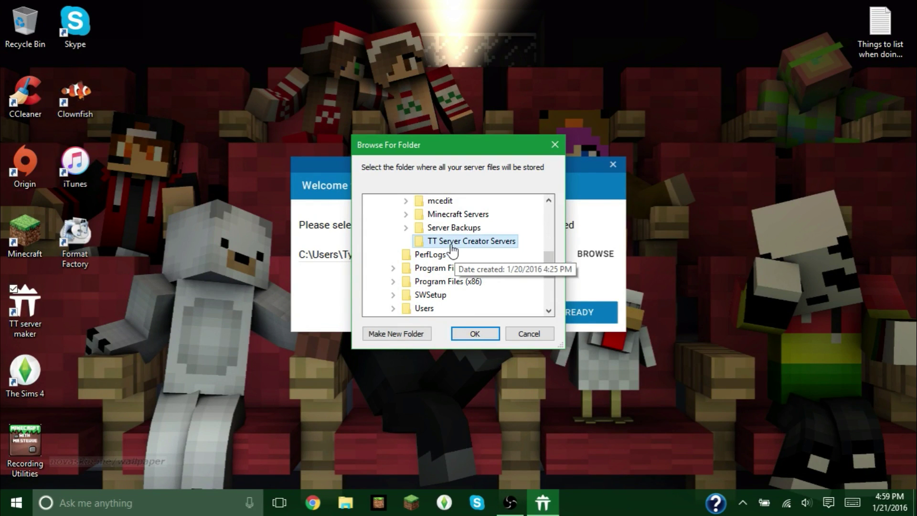
{"action": "left_click", "coordinate": [483, 334]}
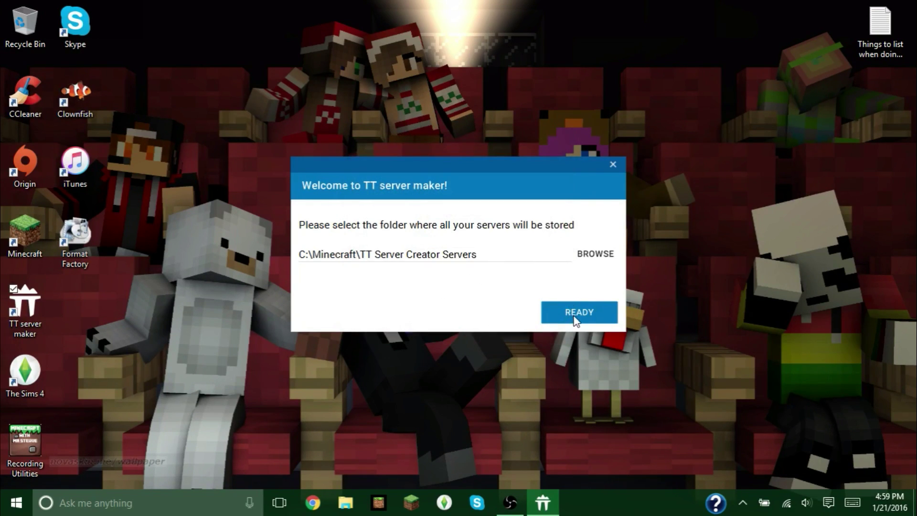
{"action": "left_click", "coordinate": [575, 315]}
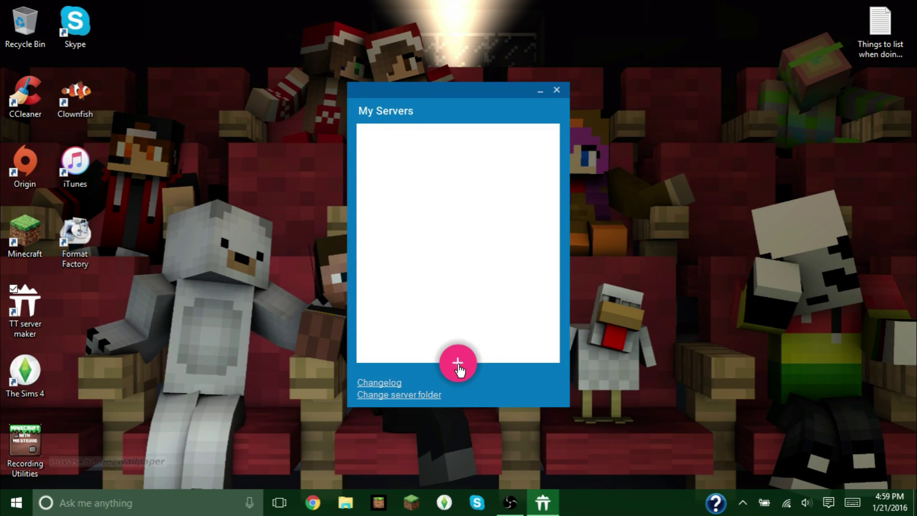
- Create a new server named Example with the type Vanilla
{"action": "left_click", "coordinate": [459, 368]}
{"action": "left_click", "coordinate": [381, 232]}
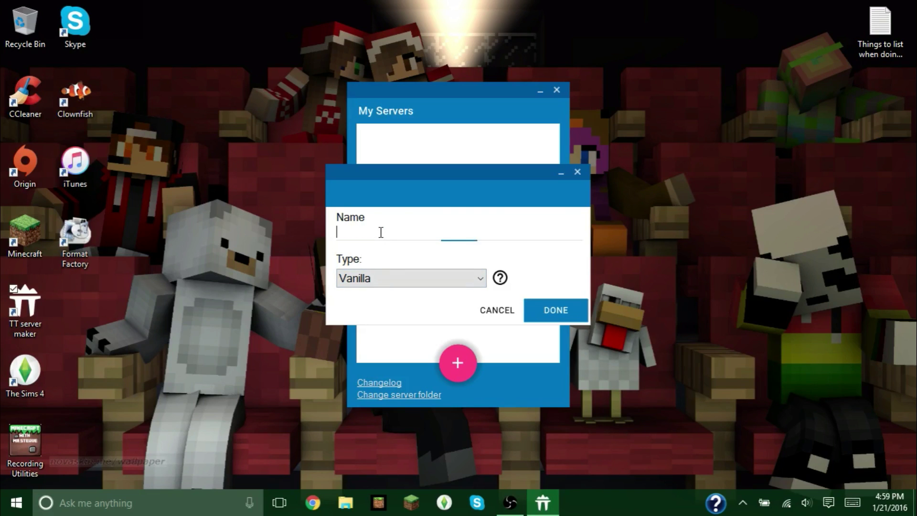
{"action": "type", "text": "Example"}
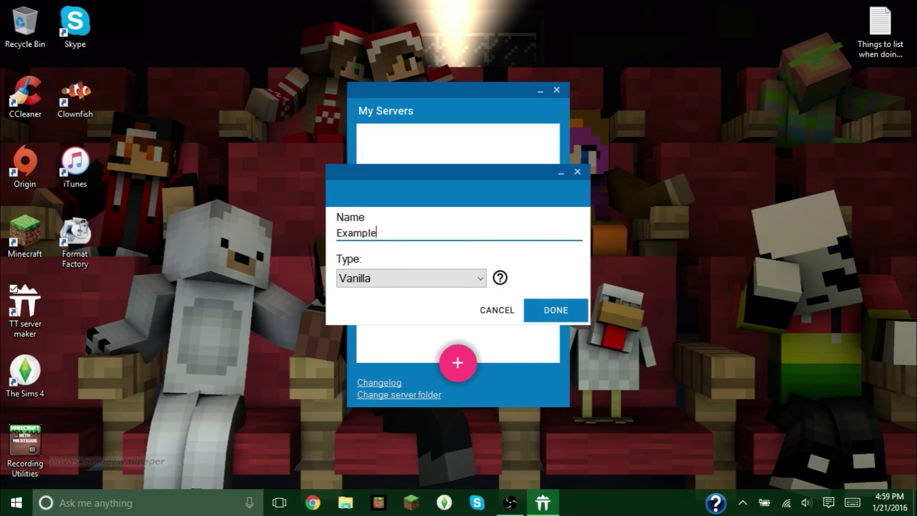
{"action": "left_click", "coordinate": [387, 279]}
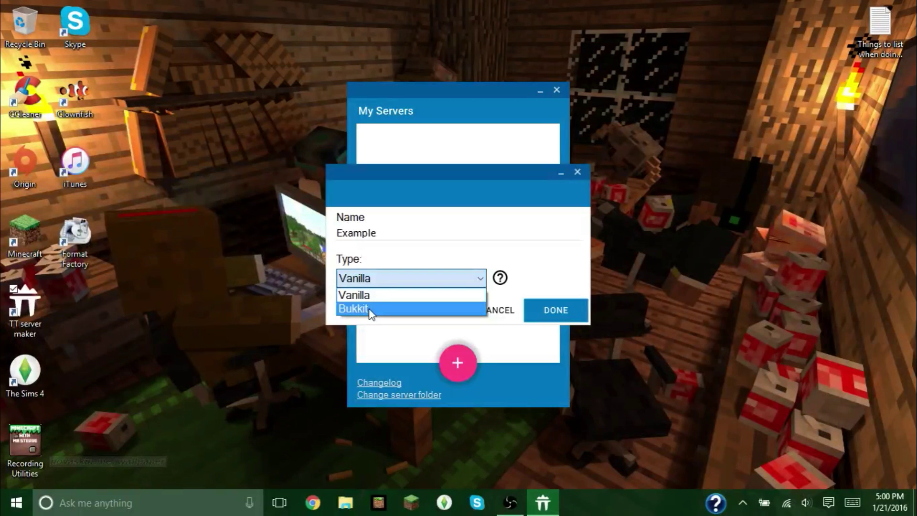
{"action": "left_click", "coordinate": [360, 294]}
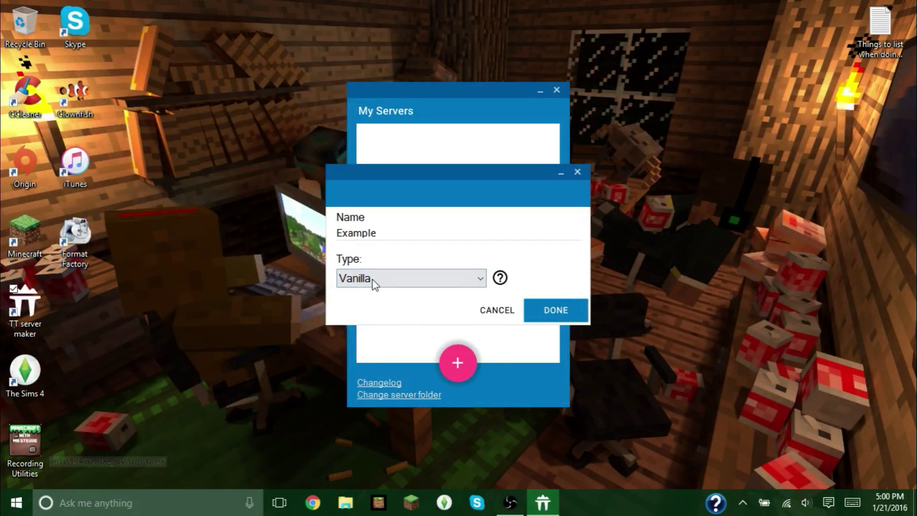
{"action": "left_click", "coordinate": [555, 310]}
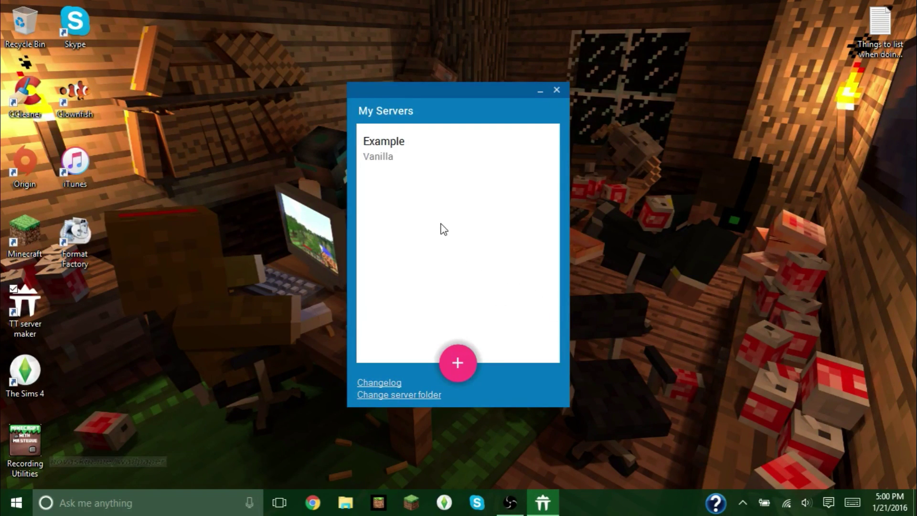
- Open the new Example server's settings, review the general options and try to open port 25565
{"action": "left_click", "coordinate": [420, 157]}
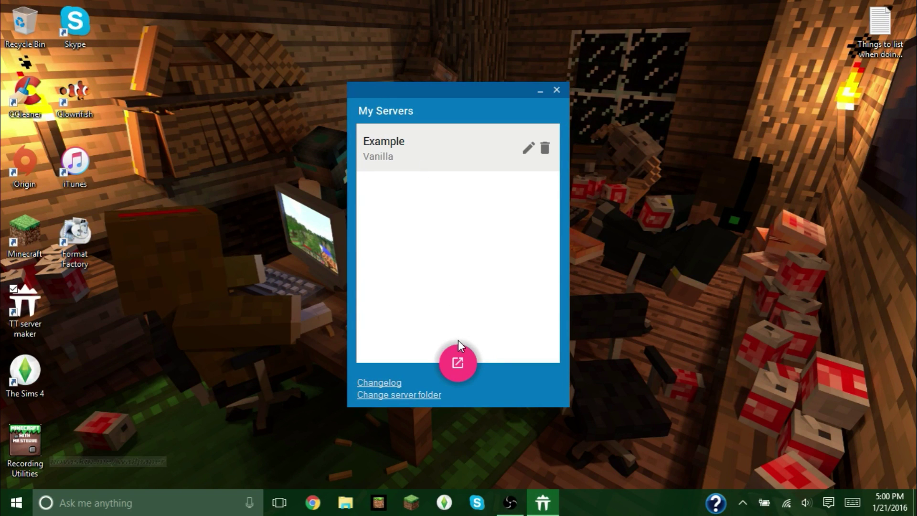
{"action": "left_click", "coordinate": [457, 365]}
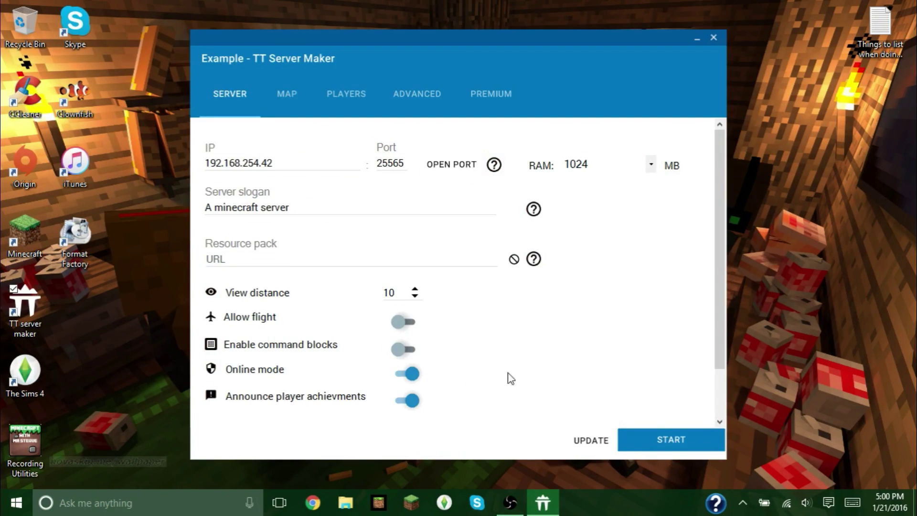
{"action": "left_click_drag", "start_coordinate": [719, 282], "coordinate": [707, 365]}
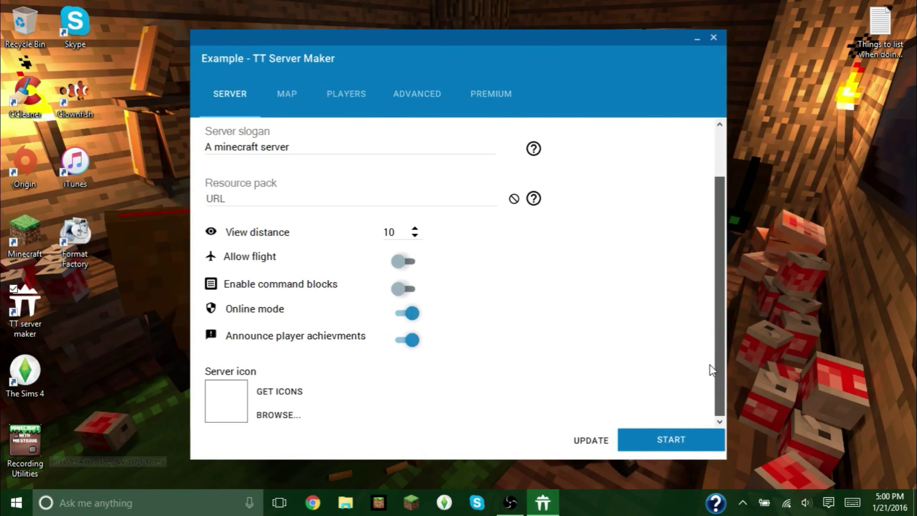
{"action": "scroll", "coordinate": [711, 370], "scroll_direction": "up", "scroll_amount": 2}
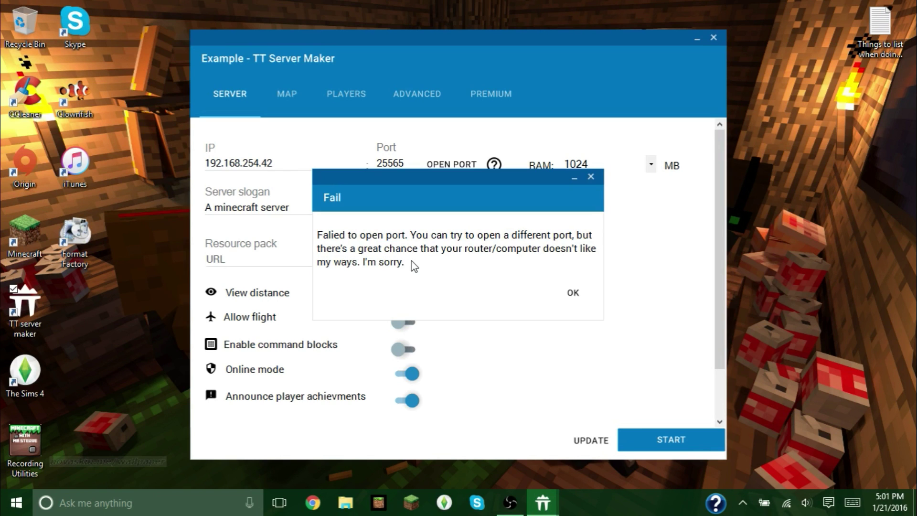
{"action": "left_click", "coordinate": [579, 294]}
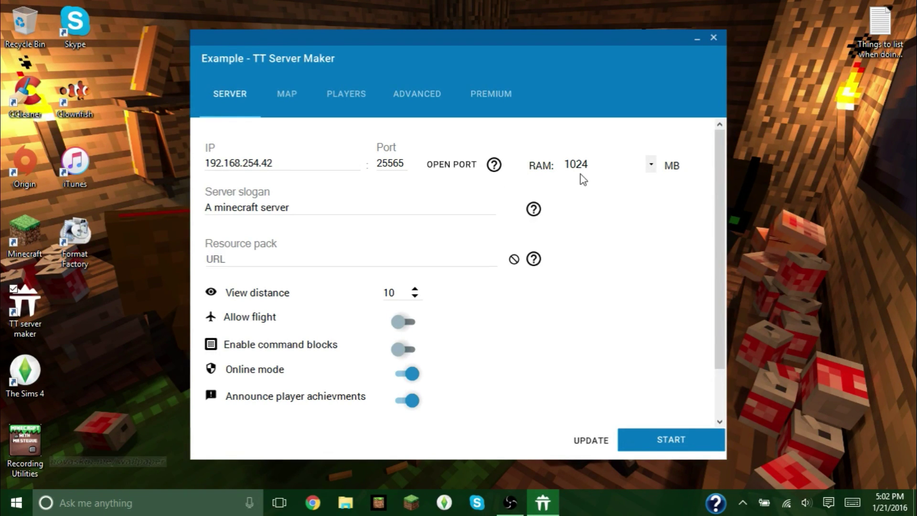
- Open the Windows System information page to check the computer's installed memory
{"action": "right_click", "coordinate": [18, 507]}
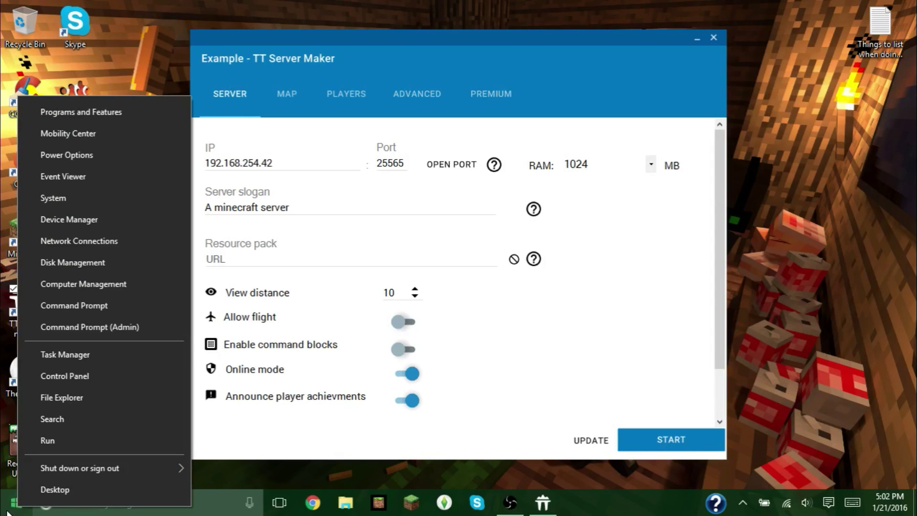
{"action": "left_click", "coordinate": [70, 197]}
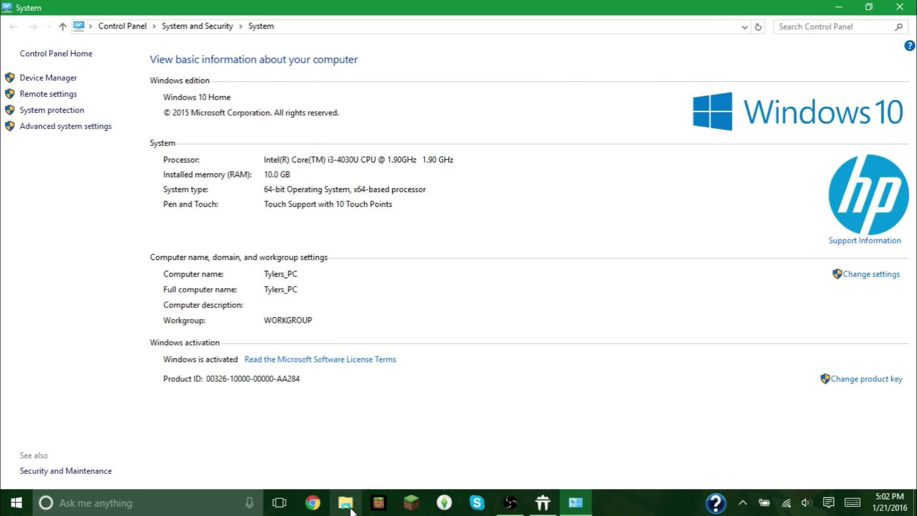
- Switch to File Explorer, view the properties of This PC as another route to the system information, and close File Explorer
{"action": "left_click", "coordinate": [350, 507]}
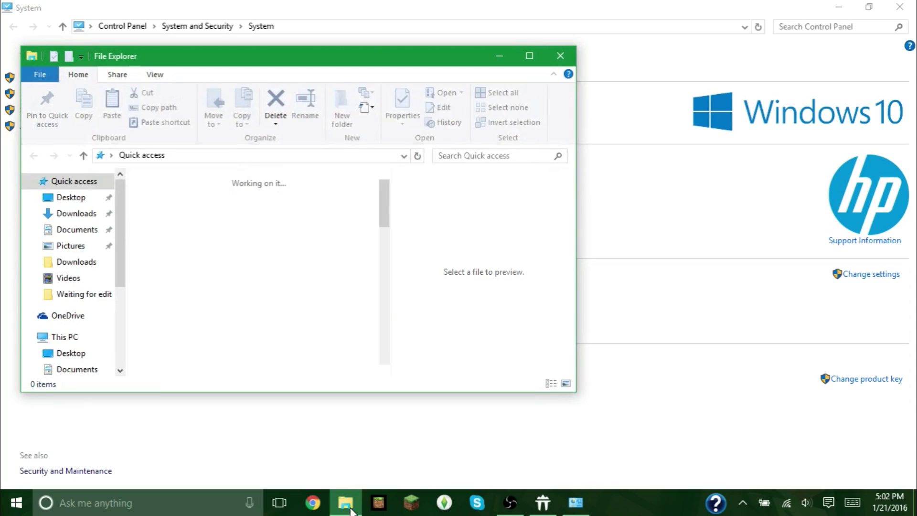
{"action": "scroll", "coordinate": [117, 288], "scroll_direction": "down", "scroll_amount": 1}
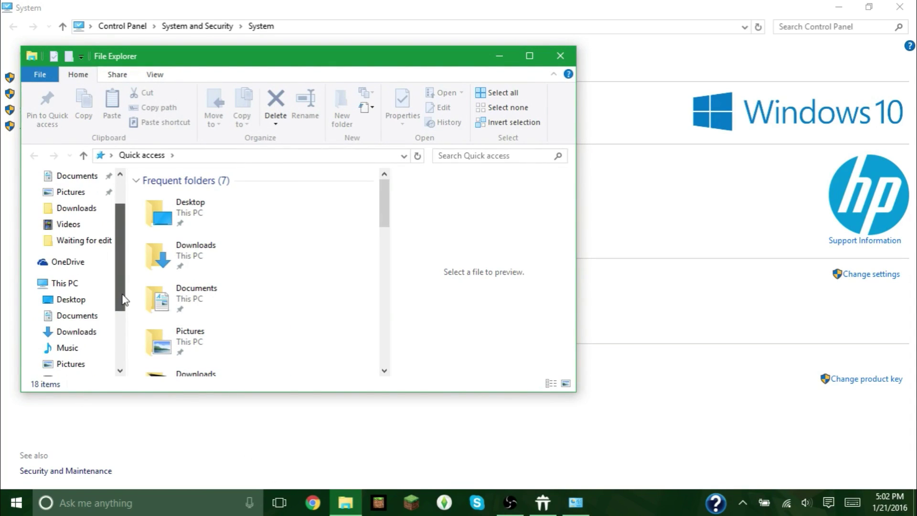
{"action": "right_click", "coordinate": [84, 285]}
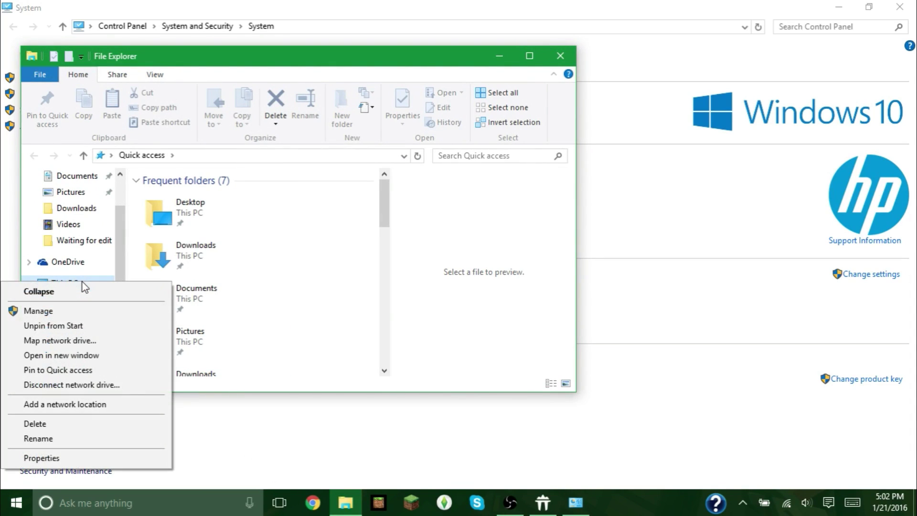
{"action": "left_click", "coordinate": [41, 460]}
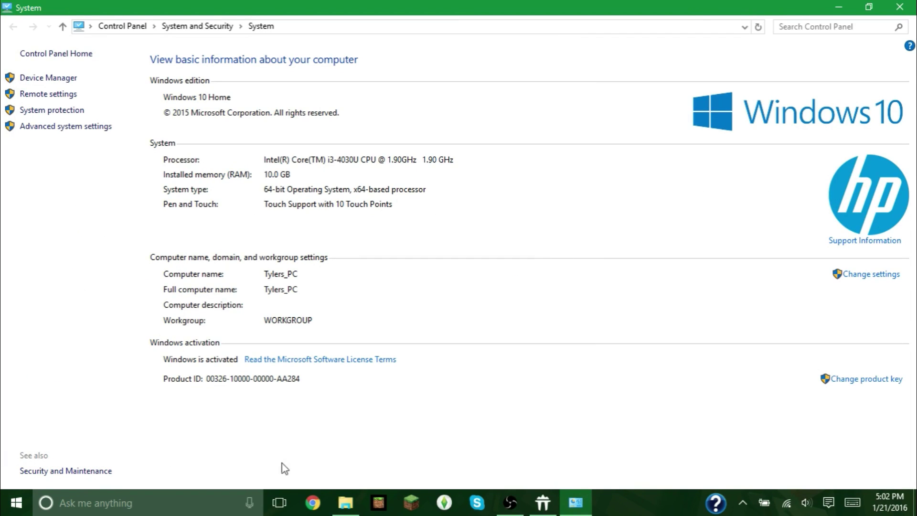
{"action": "left_click", "coordinate": [345, 502]}
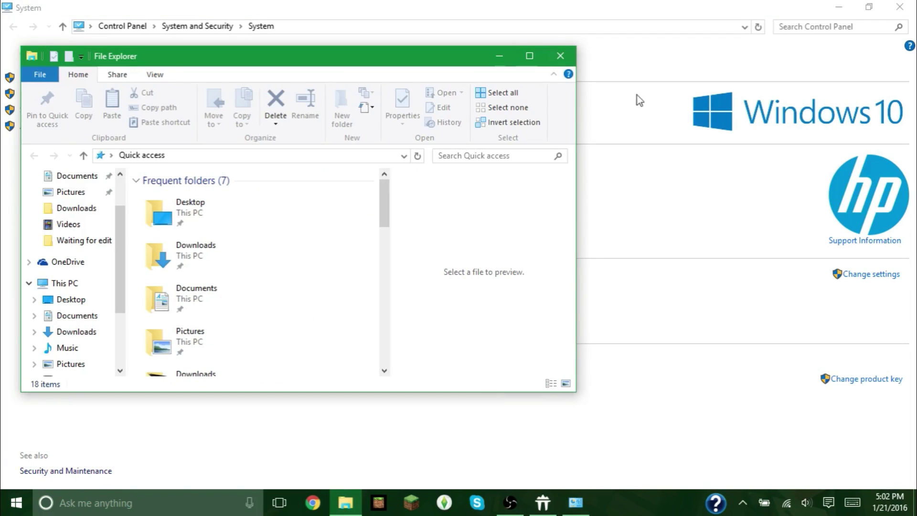
{"action": "left_click", "coordinate": [575, 49]}
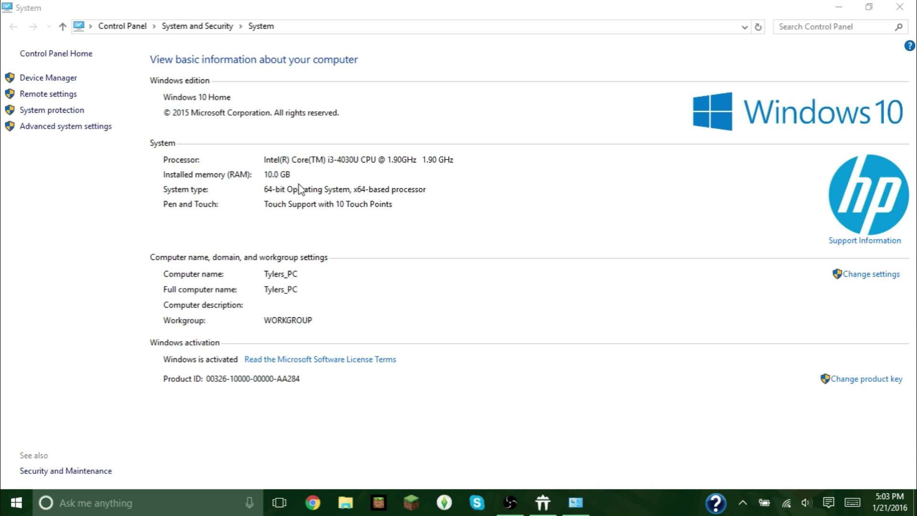
- Switch back to TT Server Maker and set the Example server's RAM to 512 MB
{"action": "left_click", "coordinate": [574, 501]}
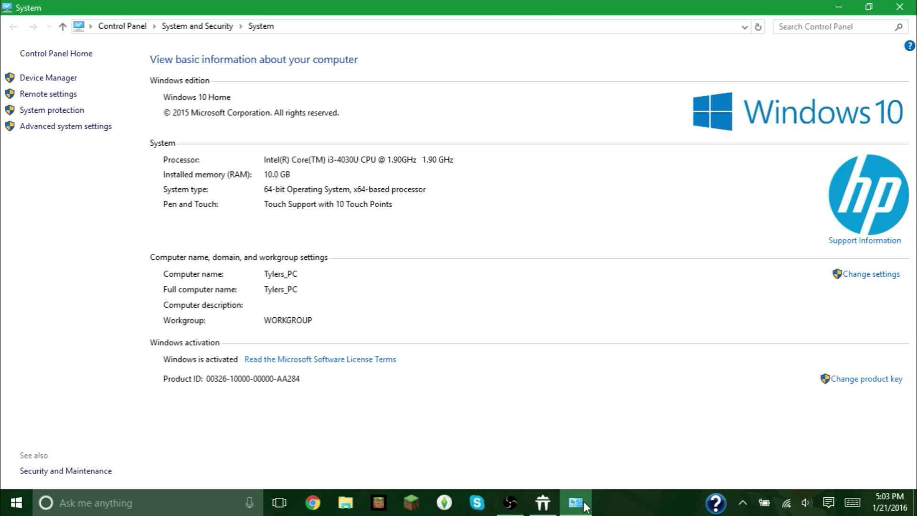
{"action": "left_click", "coordinate": [543, 502]}
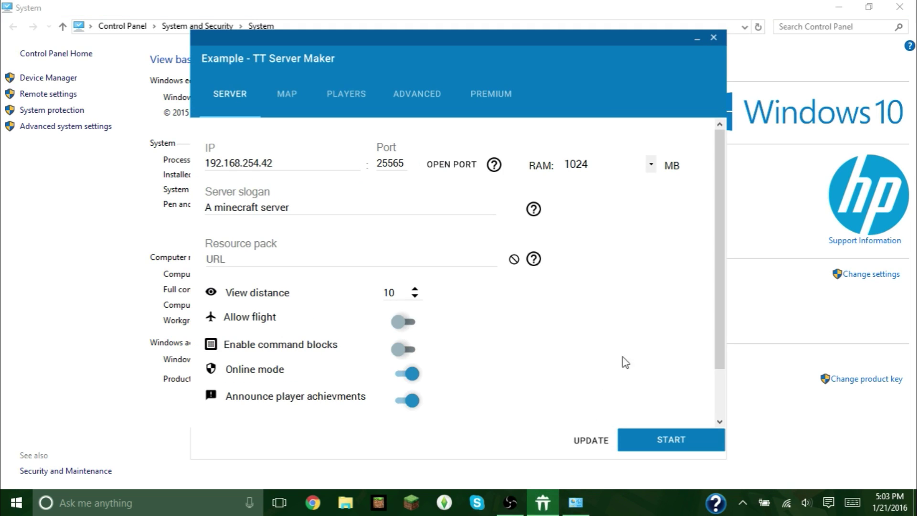
{"action": "left_click", "coordinate": [651, 164]}
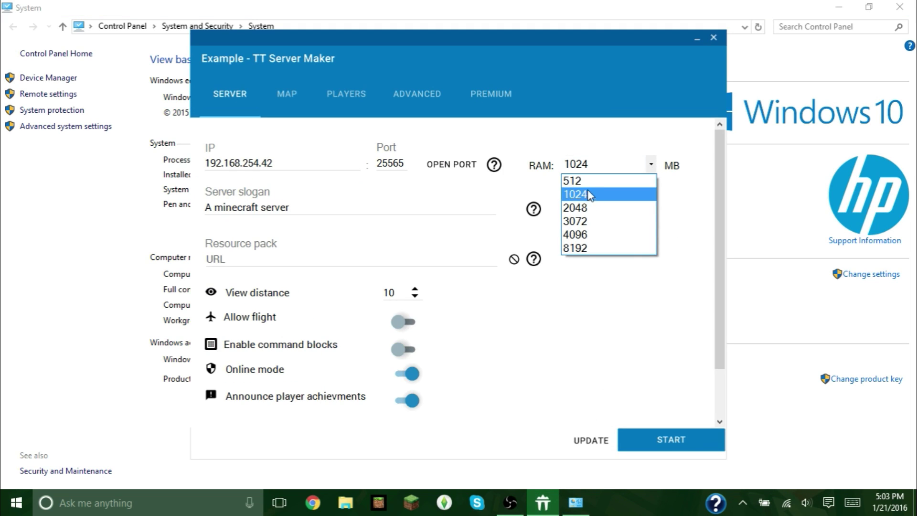
{"action": "left_click", "coordinate": [584, 183]}
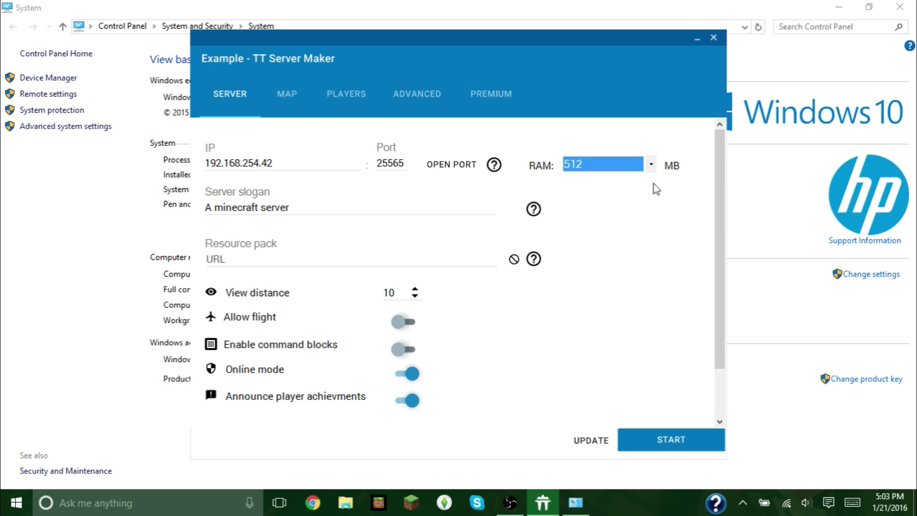
- Check the System page again, set the Example server's RAM to 2048 MB and close the System window
{"action": "left_click", "coordinate": [583, 5]}
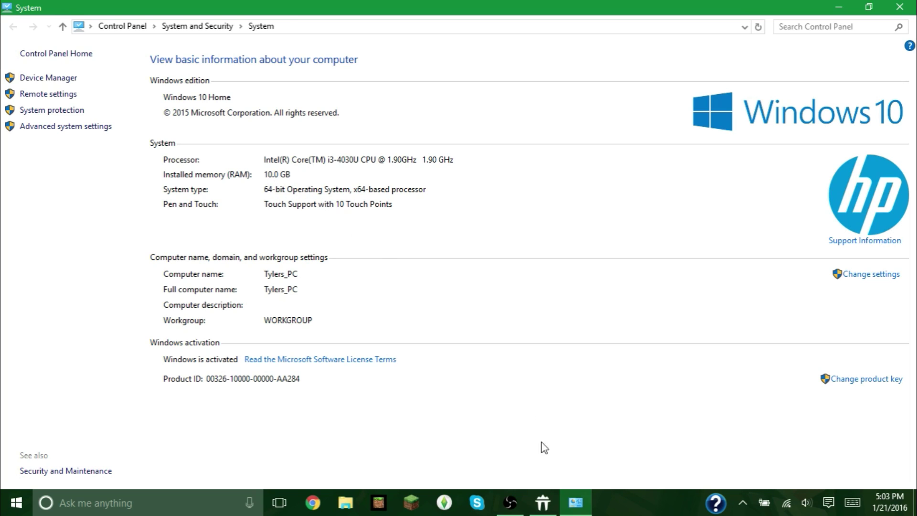
{"action": "left_click", "coordinate": [544, 505]}
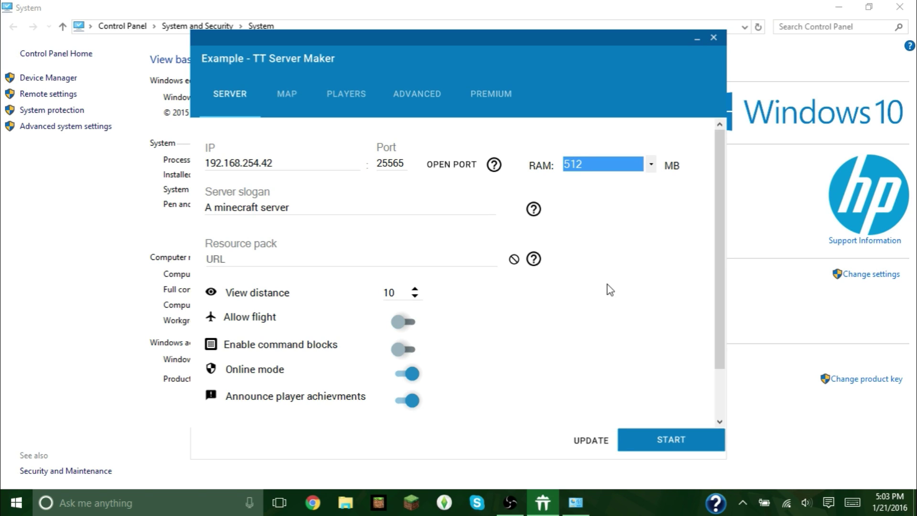
{"action": "left_click", "coordinate": [650, 162]}
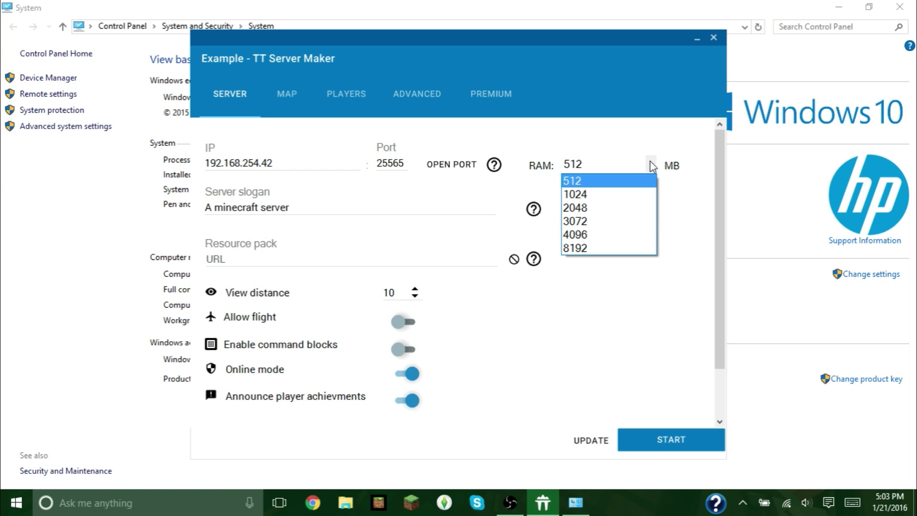
{"action": "left_click", "coordinate": [594, 209]}
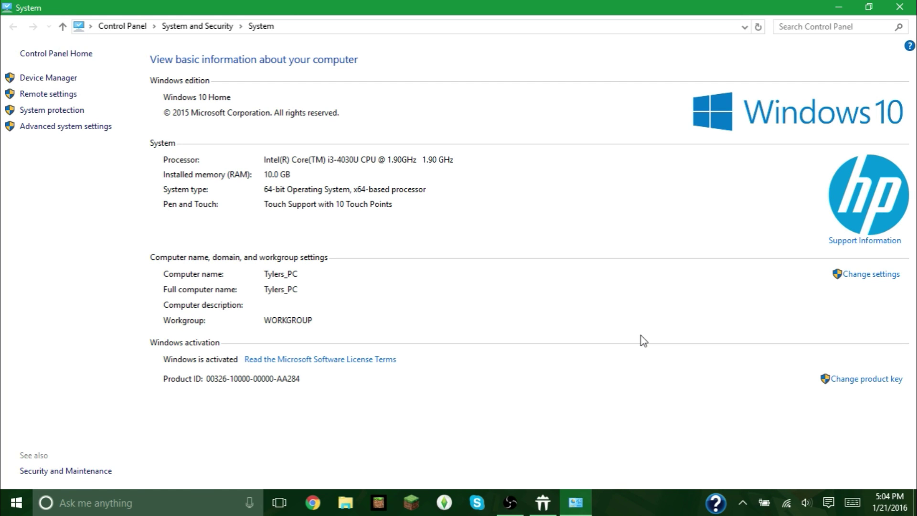
{"action": "left_click", "coordinate": [899, 7]}
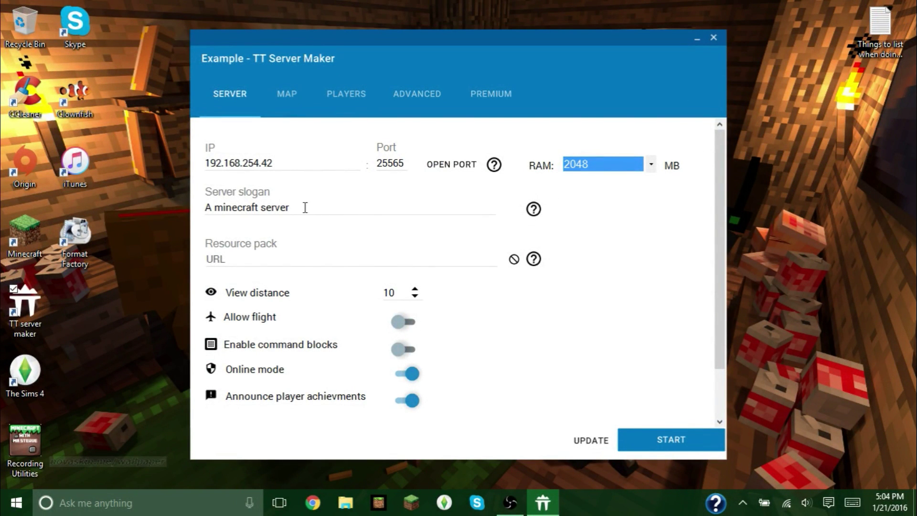
- Replace the server slogan with "Hi! :)" and leave the resource pack URL empty
{"action": "left_click_drag", "start_coordinate": [305, 207], "coordinate": [201, 209]}
{"action": "type", "text": "Hi"}
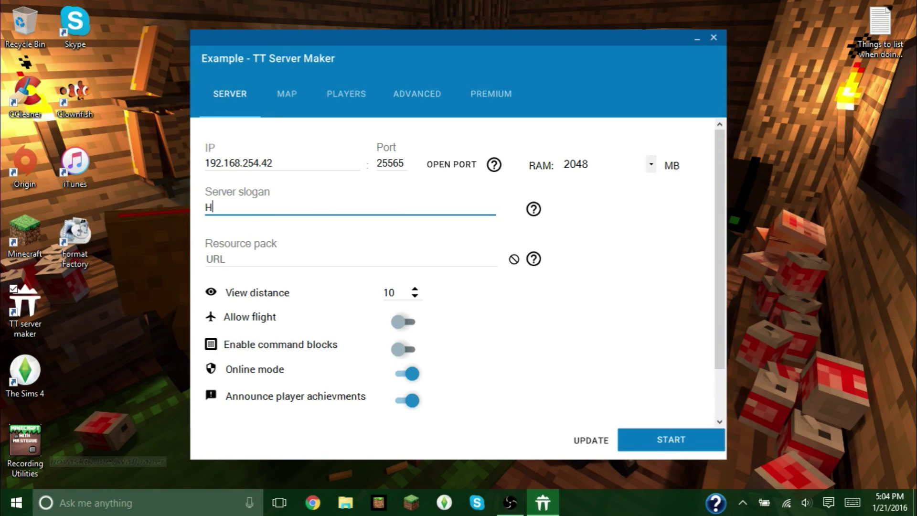
{"action": "type", "text": "! :)"}
{"action": "left_click", "coordinate": [258, 262]}
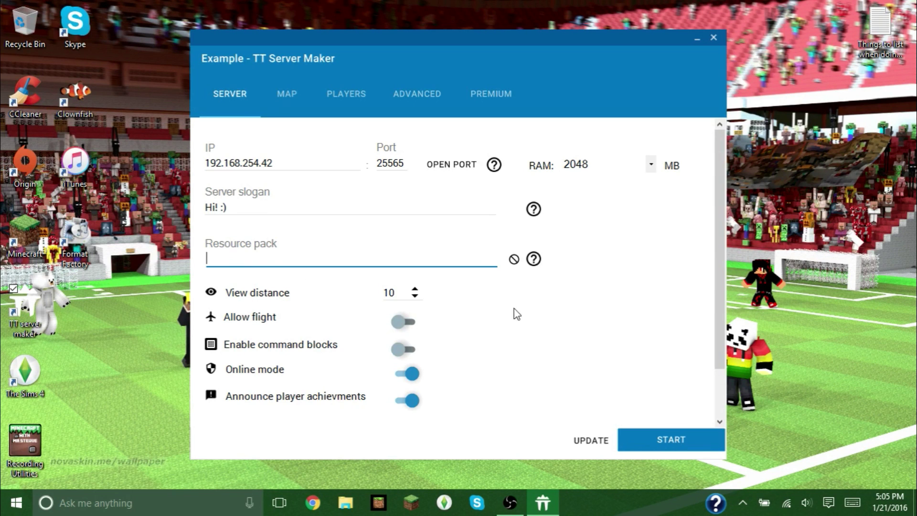
{"action": "left_click", "coordinate": [267, 207]}
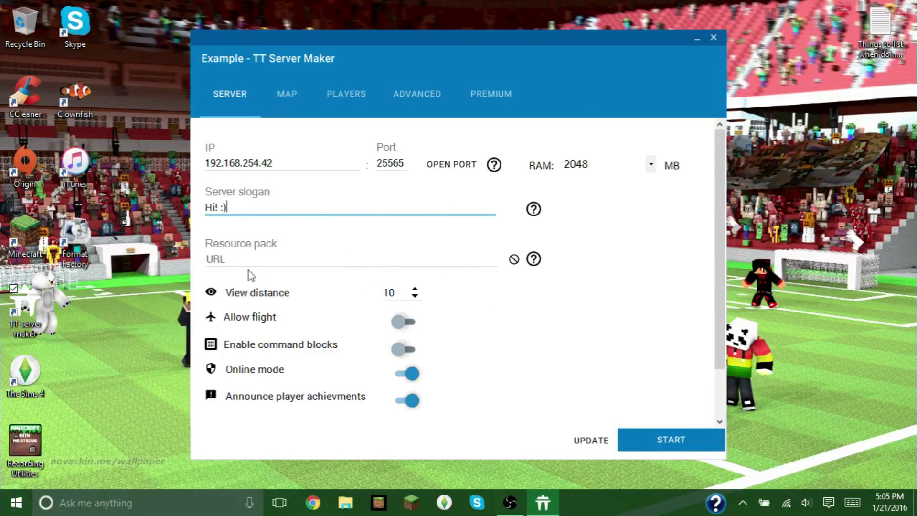
{"action": "left_click", "coordinate": [236, 259]}
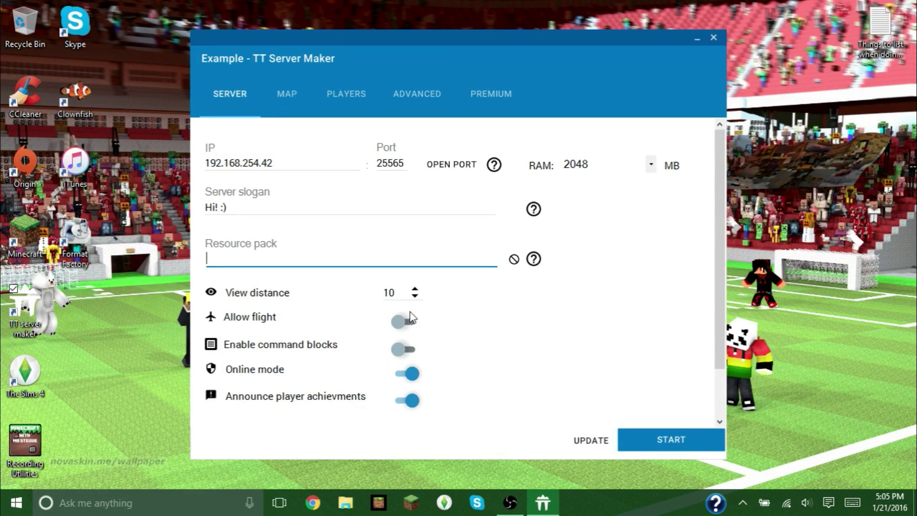
- Try lower and higher view distances for the server and set the view distance to 8
{"action": "left_click", "coordinate": [415, 295]}
{"action": "left_click", "coordinate": [414, 296]}
{"action": "left_click", "coordinate": [415, 289]}
{"action": "left_click", "coordinate": [415, 289]}
{"action": "left_click", "coordinate": [415, 289]}
{"action": "left_click", "coordinate": [415, 288]}
{"action": "left_click", "coordinate": [415, 295]}
{"action": "left_click", "coordinate": [415, 296]}
{"action": "left_click", "coordinate": [414, 295]}
{"action": "left_click", "coordinate": [414, 296]}
- Enable command blocks, and toggle flight and online mode, leaving flight off and online mode on
{"action": "left_click", "coordinate": [402, 319]}
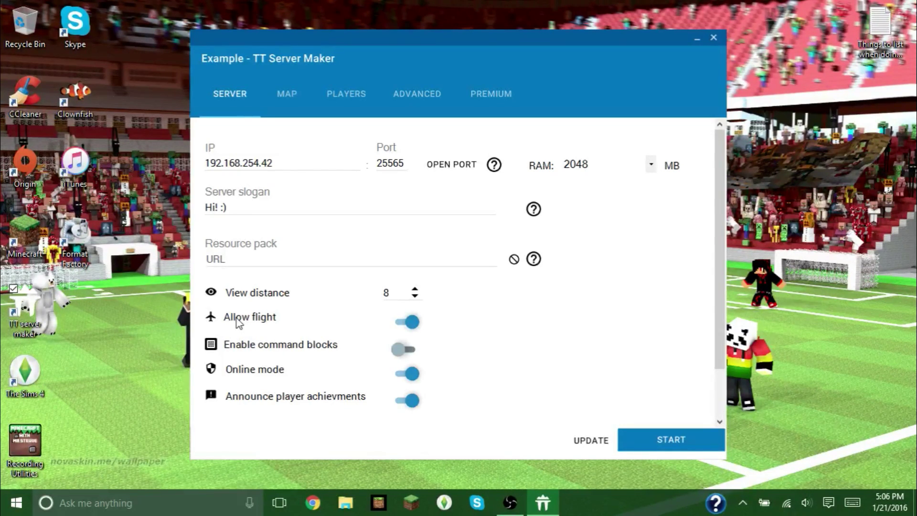
{"action": "left_click", "coordinate": [412, 323]}
{"action": "left_click", "coordinate": [400, 350]}
{"action": "left_click", "coordinate": [409, 374]}
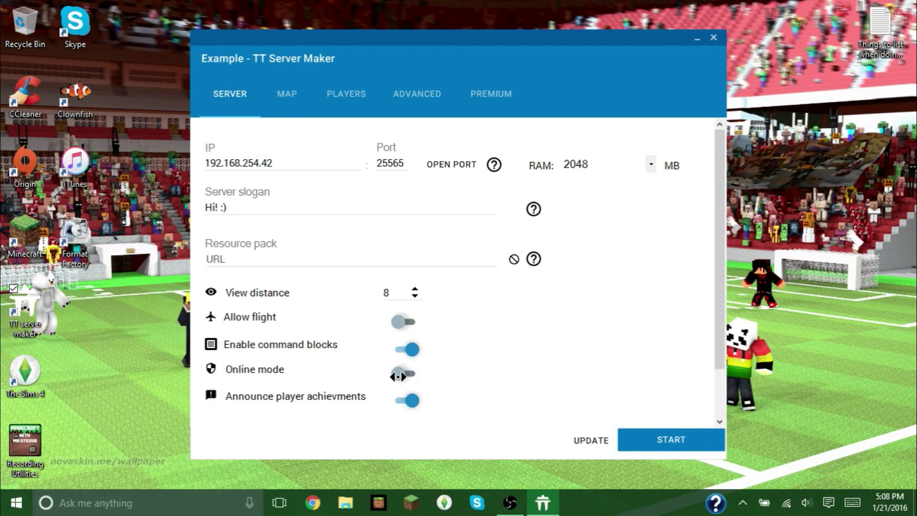
{"action": "left_click", "coordinate": [400, 377]}
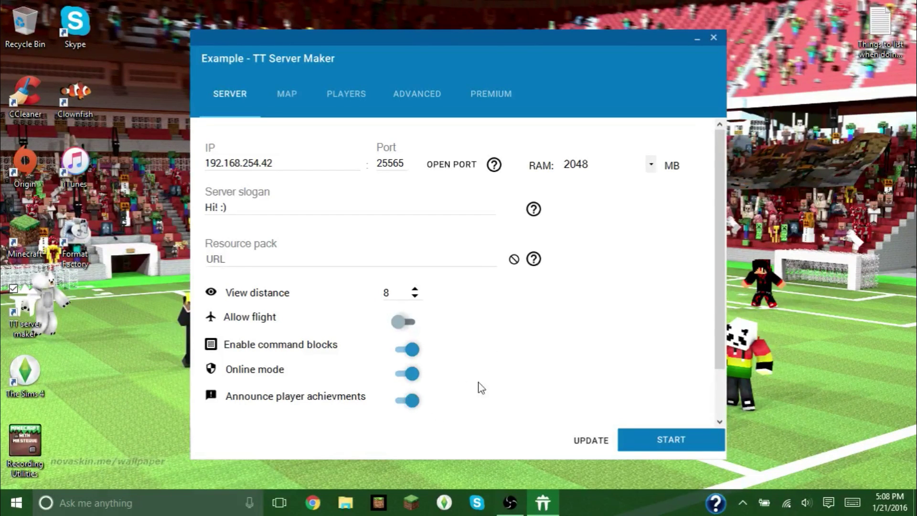
- Browse the built-in block, face, item and random icons and choose the rainbow-striped image as the server icon
{"action": "scroll", "coordinate": [495, 383], "scroll_direction": "down", "scroll_amount": 1}
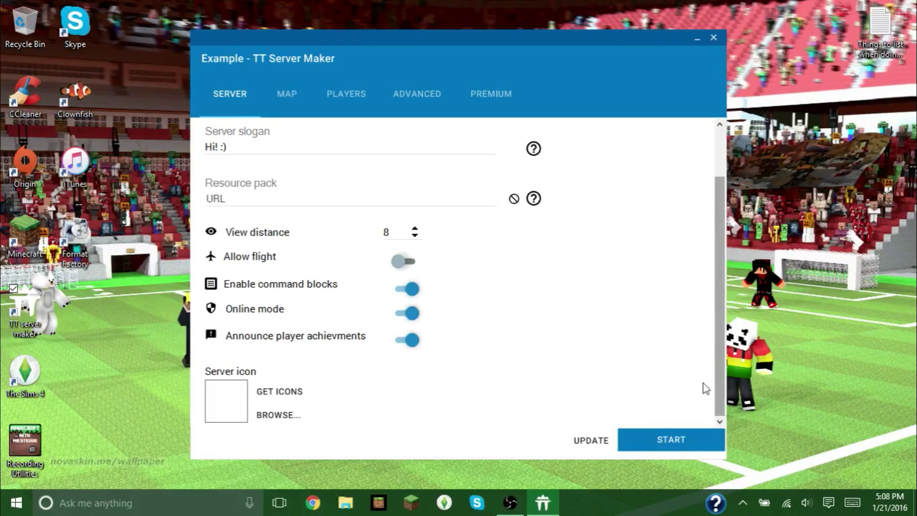
{"action": "left_click", "coordinate": [281, 390]}
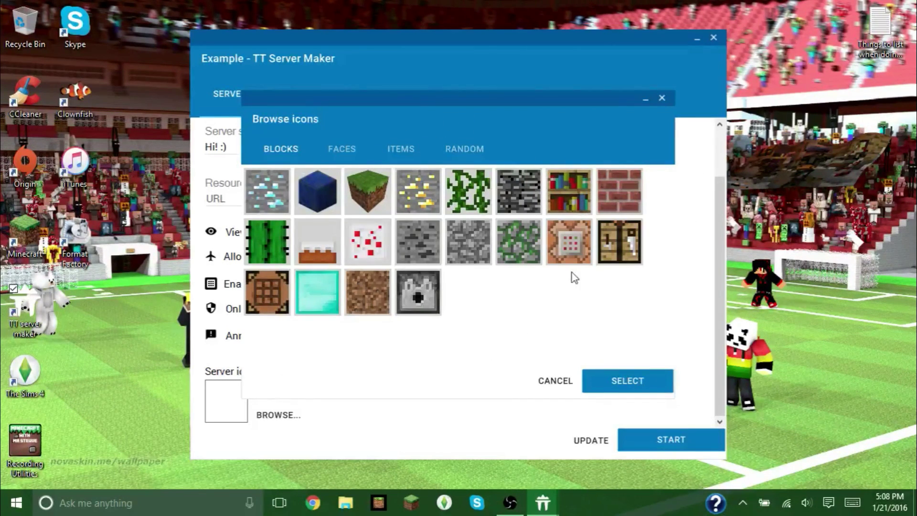
{"action": "left_click", "coordinate": [368, 288]}
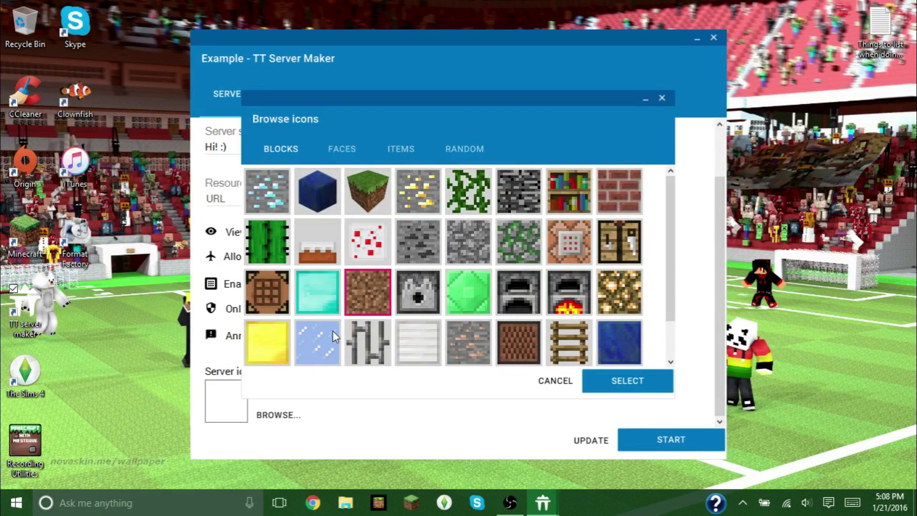
{"action": "scroll", "coordinate": [387, 311], "scroll_direction": "down", "scroll_amount": 2}
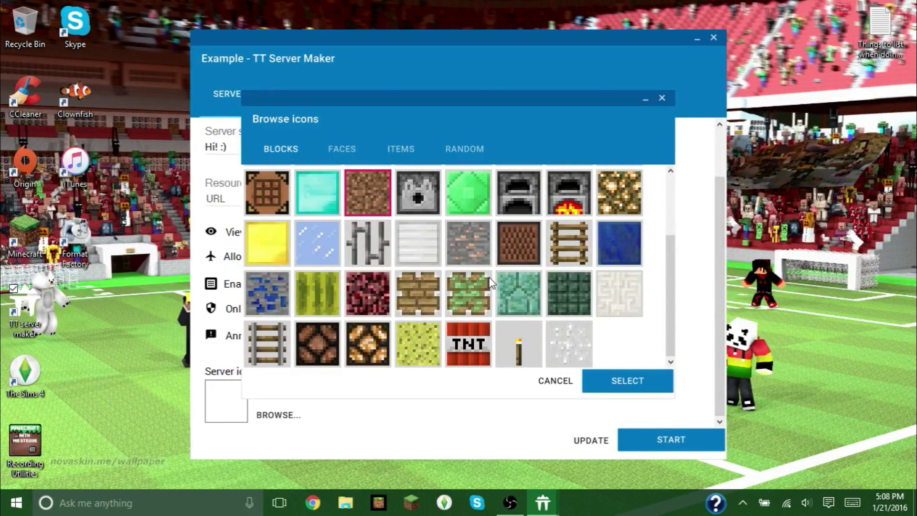
{"action": "left_click", "coordinate": [343, 154]}
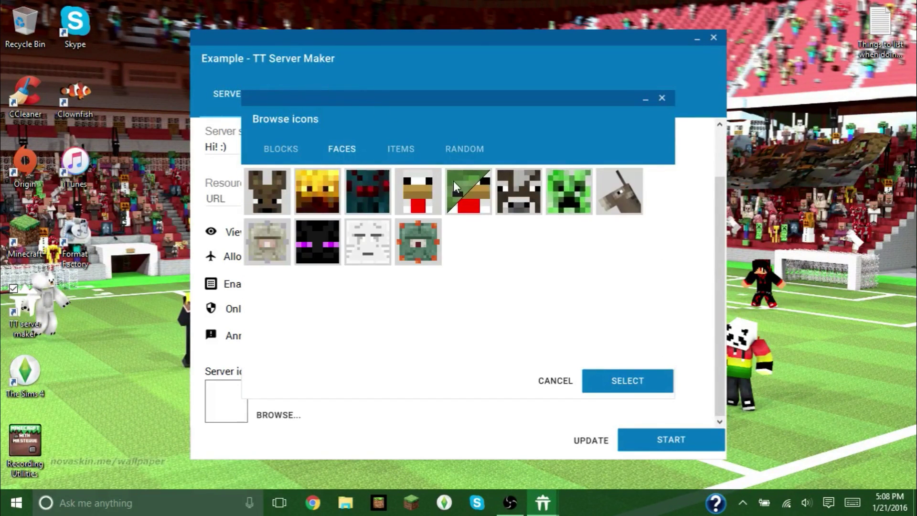
{"action": "left_click", "coordinate": [463, 149]}
{"action": "left_click", "coordinate": [346, 148]}
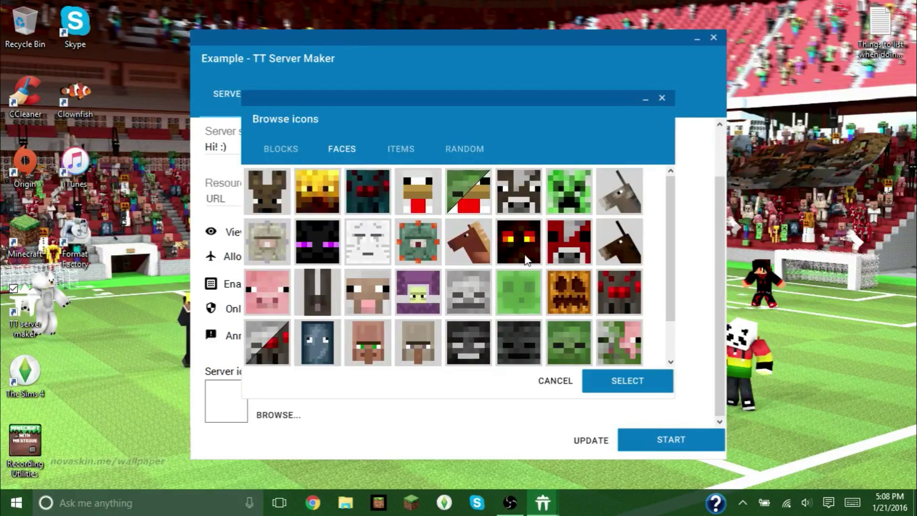
{"action": "scroll", "coordinate": [525, 259], "scroll_direction": "down", "scroll_amount": 2}
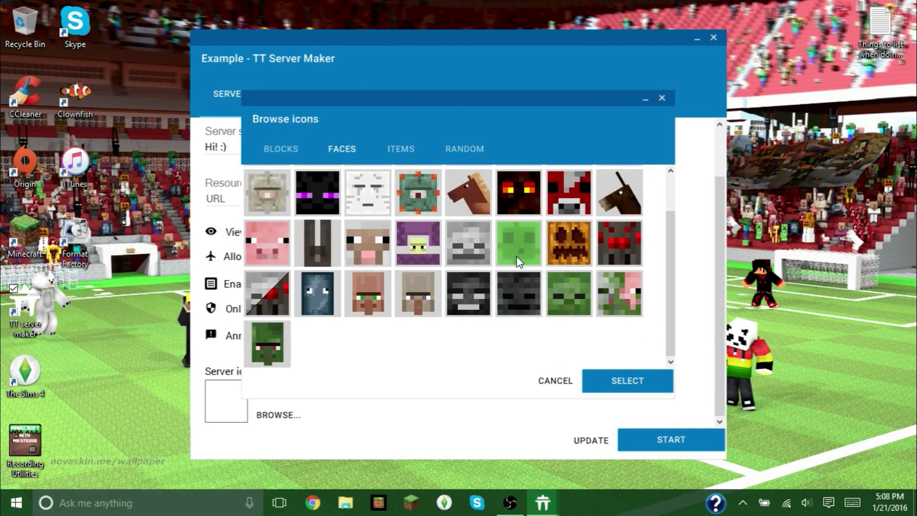
{"action": "left_click", "coordinate": [400, 147]}
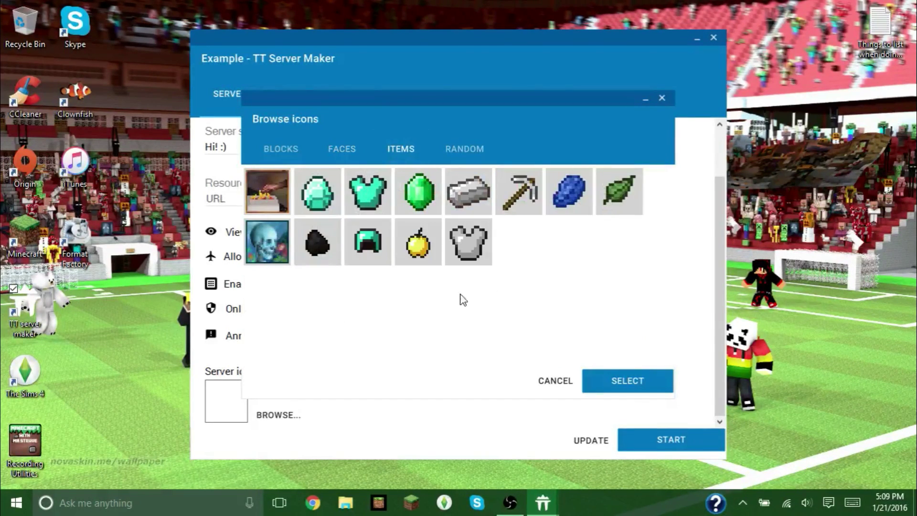
{"action": "left_click", "coordinate": [453, 148]}
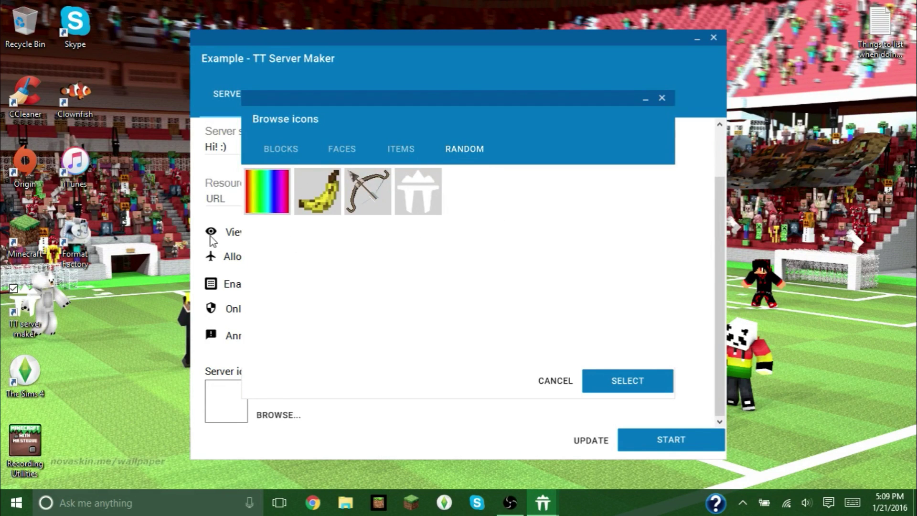
{"action": "left_click", "coordinate": [269, 201]}
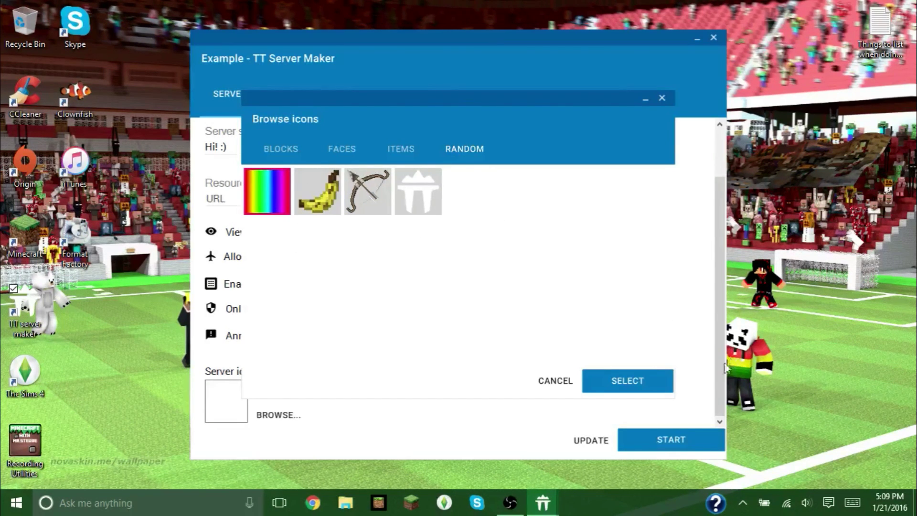
{"action": "left_click", "coordinate": [621, 377]}
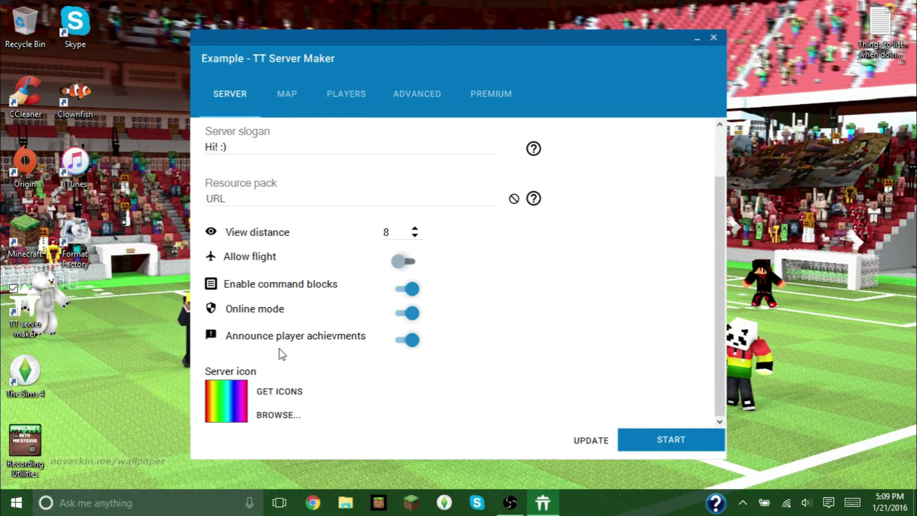
- Open the server's map settings and name the world Test
{"action": "scroll", "coordinate": [596, 311], "scroll_direction": "up", "scroll_amount": 2}
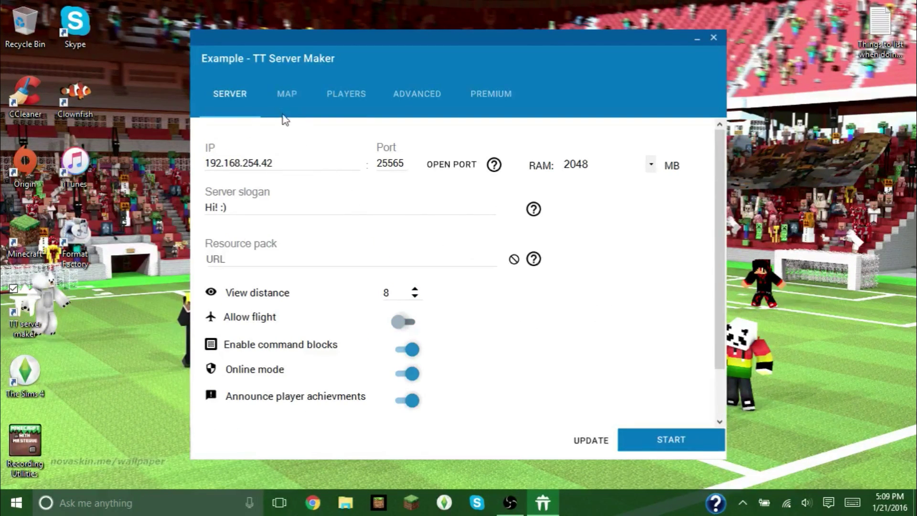
{"action": "left_click", "coordinate": [289, 93]}
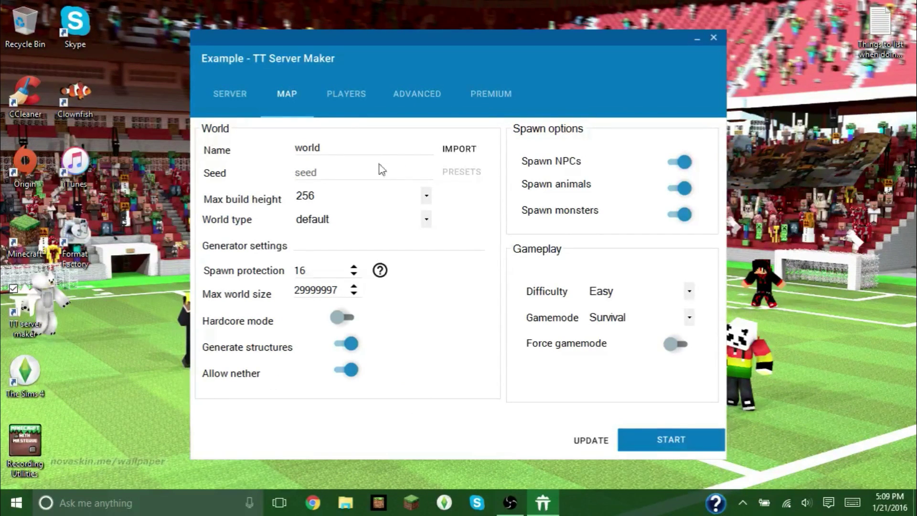
{"action": "left_click", "coordinate": [321, 144]}
{"action": "left_click_drag", "start_coordinate": [321, 144], "coordinate": [276, 148]}
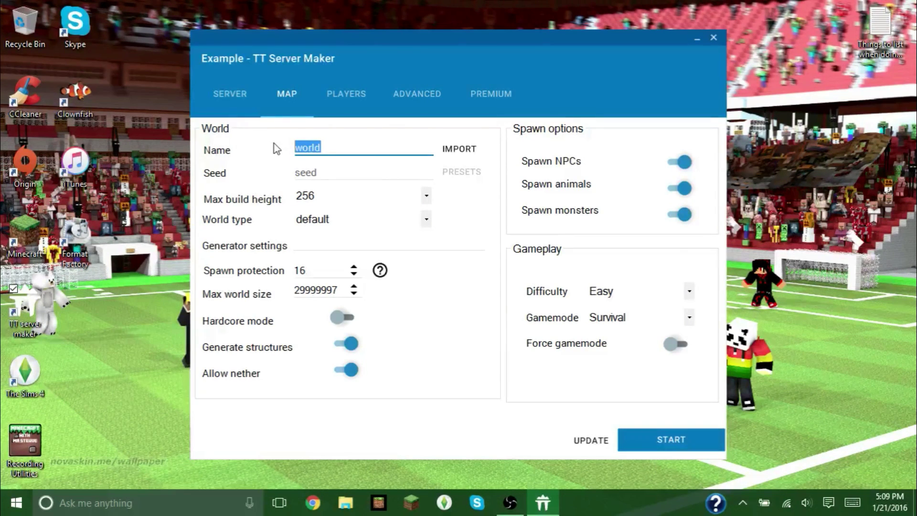
{"action": "type", "text": "Test"}
- Select level.dat of the Diversity (v1.3.4) save for importing as the world, and cancel the import
{"action": "left_click", "coordinate": [460, 152]}
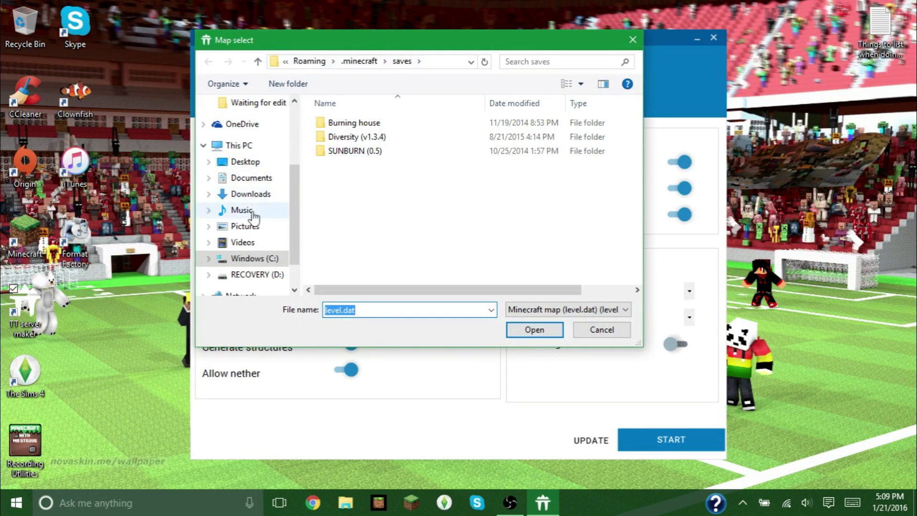
{"action": "double_click", "coordinate": [351, 138]}
{"action": "left_click", "coordinate": [354, 182]}
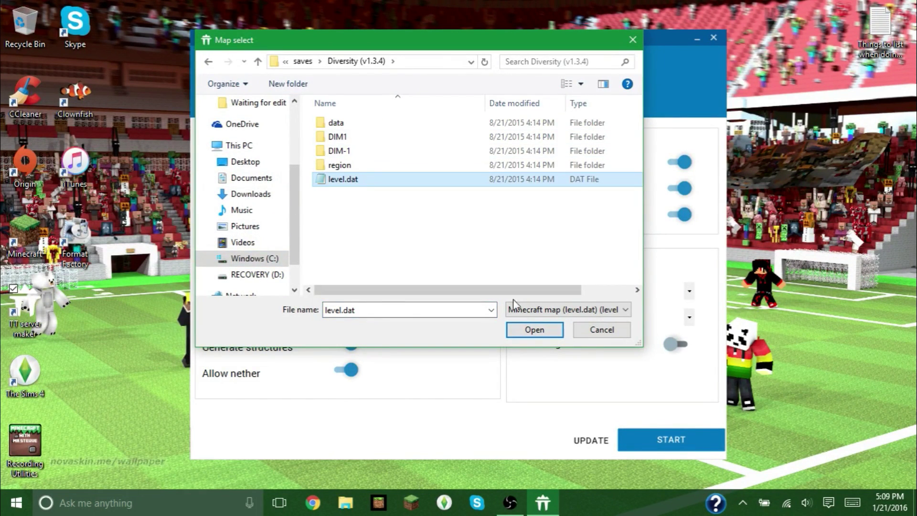
{"action": "left_click", "coordinate": [610, 329]}
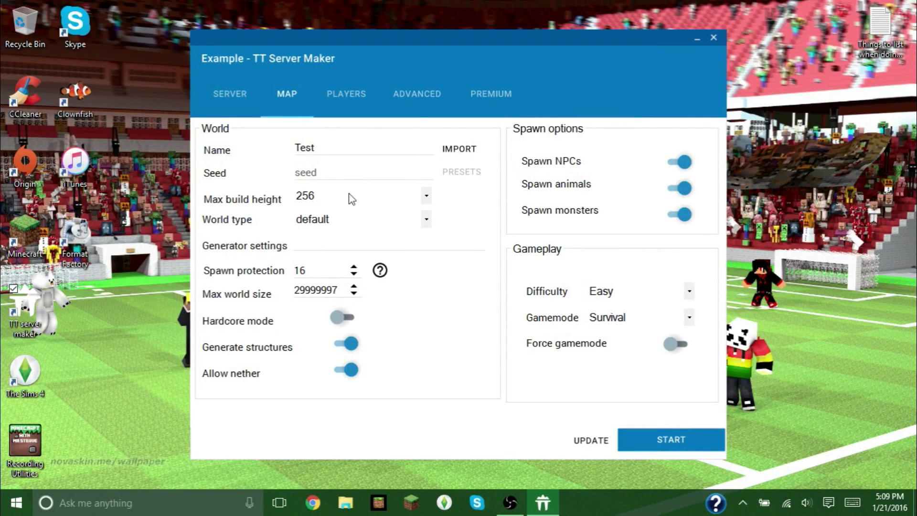
- Review the max build height choices for the world and choose 256
{"action": "left_click", "coordinate": [425, 196]}
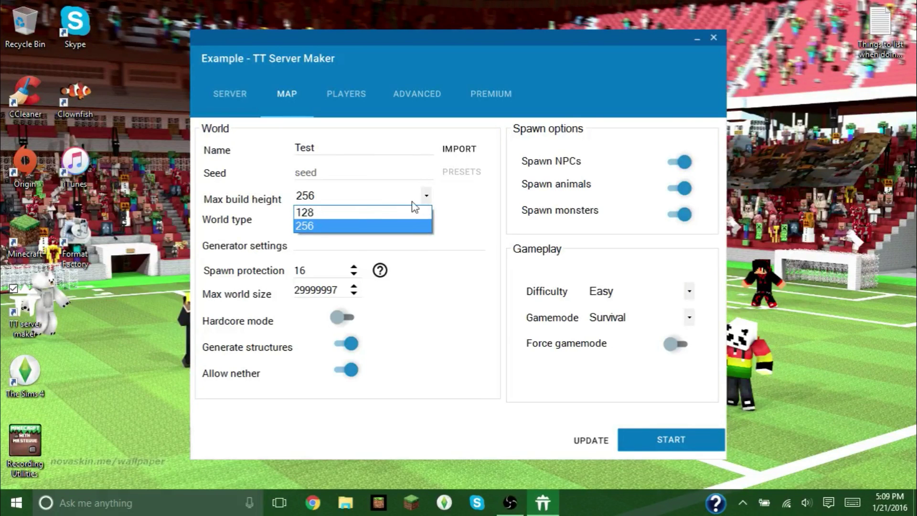
{"action": "left_click", "coordinate": [317, 226]}
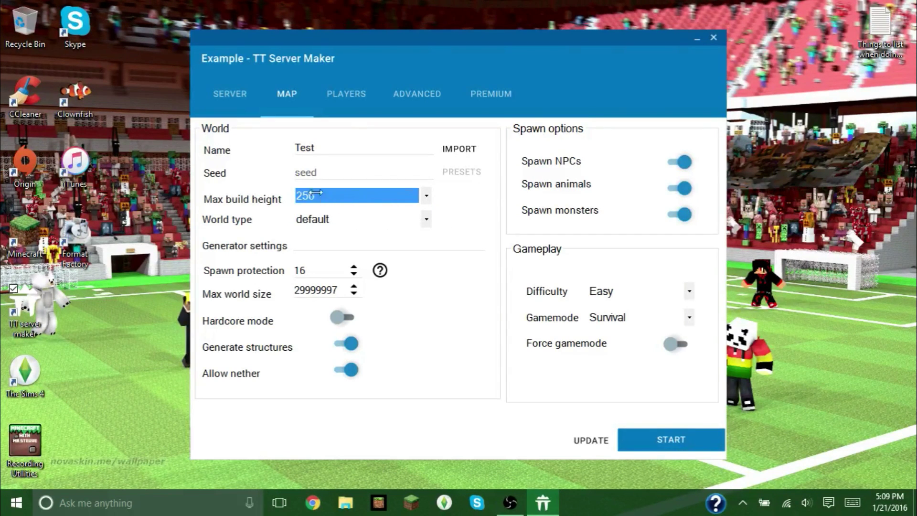
- Set the world type to flat, compare the flat presets and apply the Overworld preset
{"action": "left_click", "coordinate": [430, 223]}
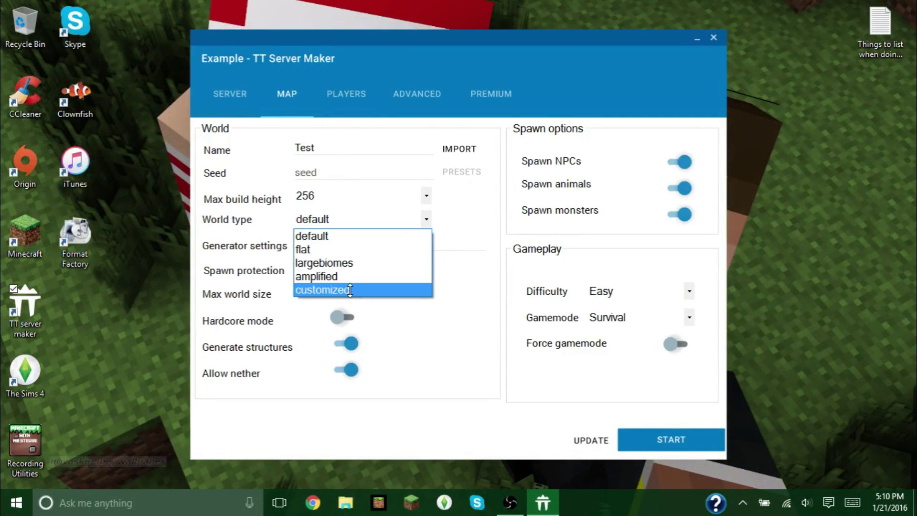
{"action": "left_click", "coordinate": [330, 249]}
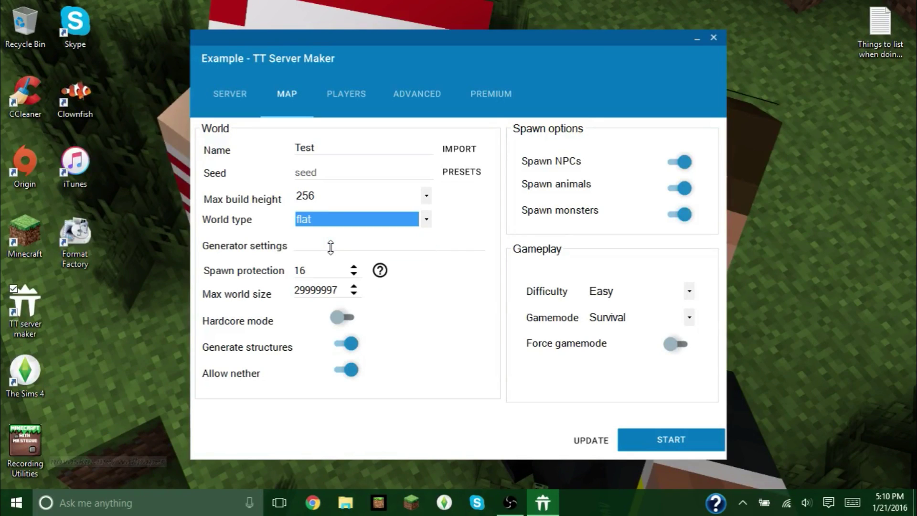
{"action": "left_click", "coordinate": [461, 179]}
{"action": "left_click", "coordinate": [243, 171]}
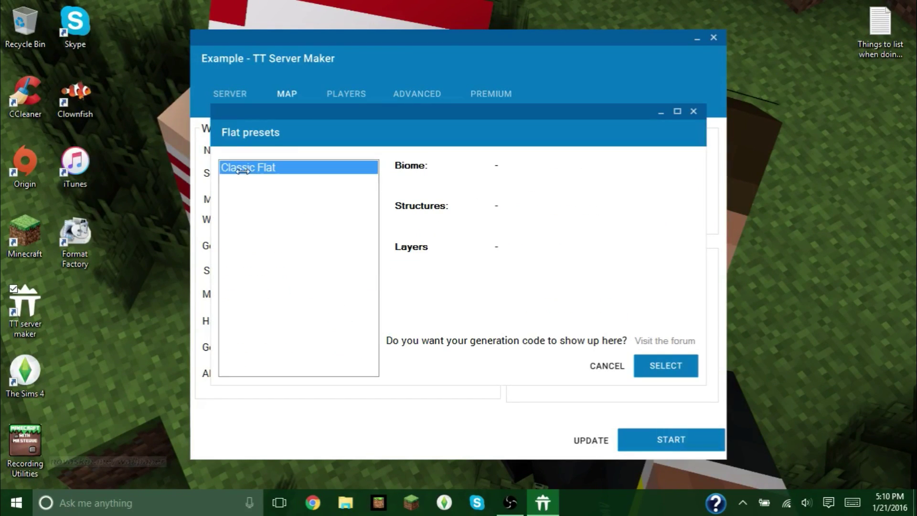
{"action": "left_click_drag", "start_coordinate": [242, 167], "coordinate": [249, 268]}
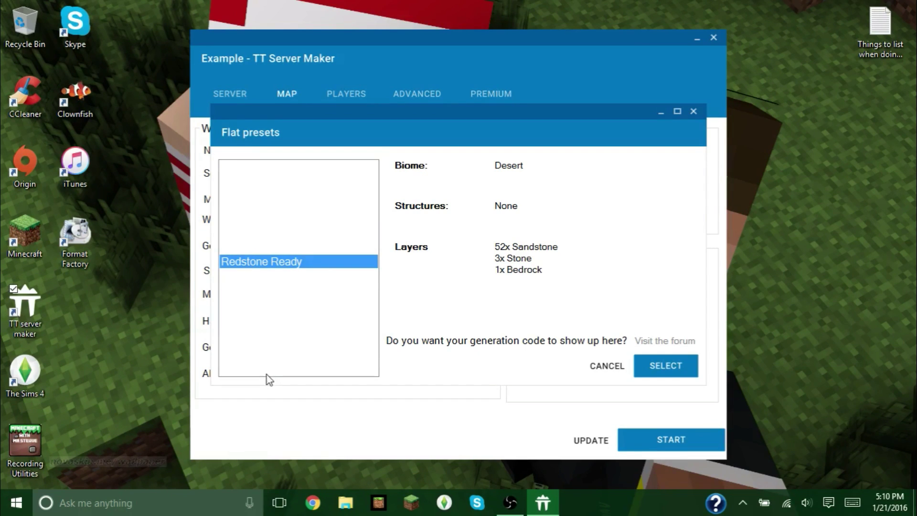
{"action": "left_click", "coordinate": [258, 194]}
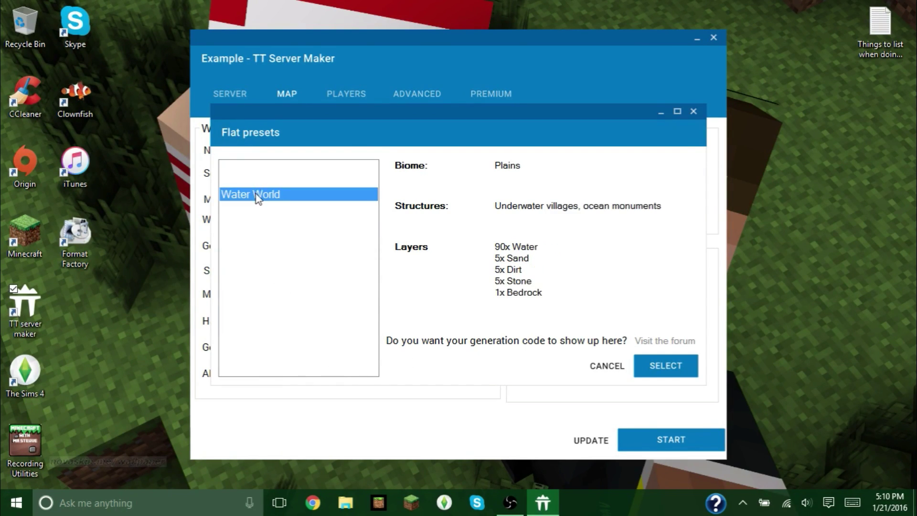
{"action": "left_click", "coordinate": [254, 206]}
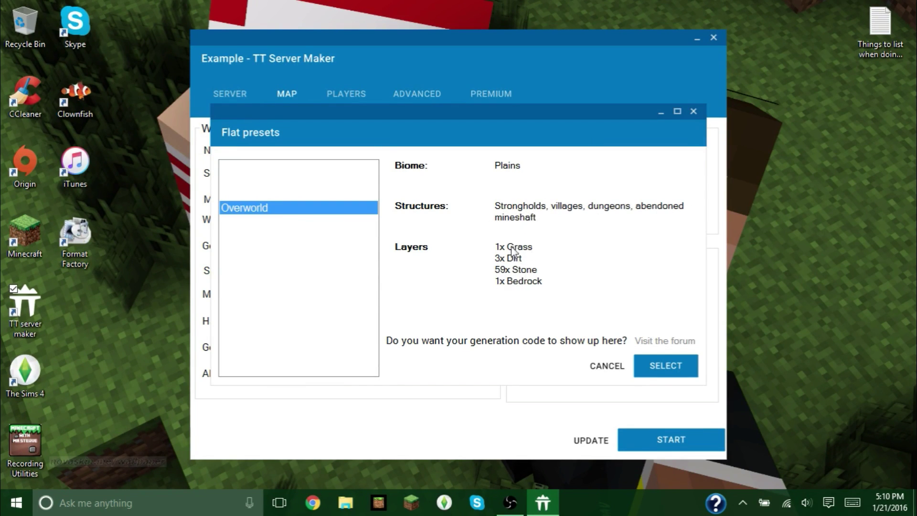
{"action": "left_click", "coordinate": [667, 371]}
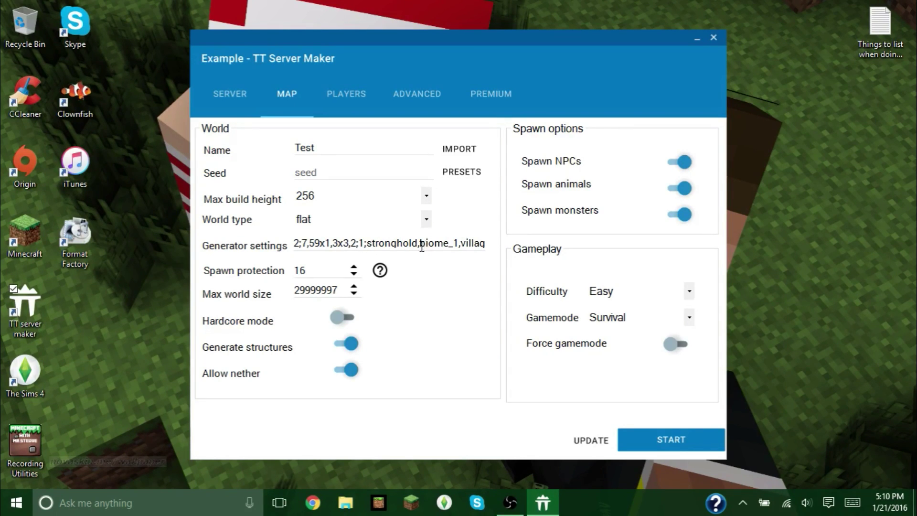
- Read the help on spawn protection, close it and set the spawn protection to 0
{"action": "left_click", "coordinate": [380, 270]}
{"action": "left_click_drag", "start_coordinate": [459, 147], "coordinate": [545, 207]}
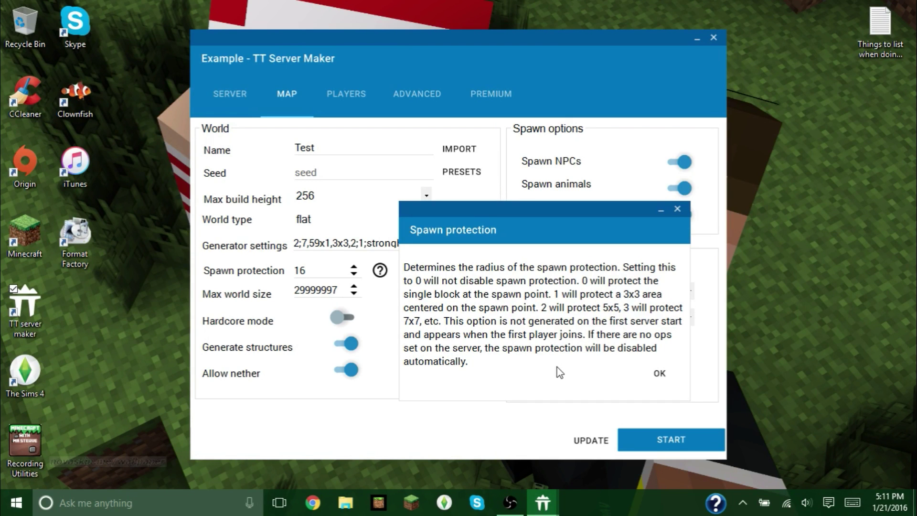
{"action": "left_click", "coordinate": [659, 373]}
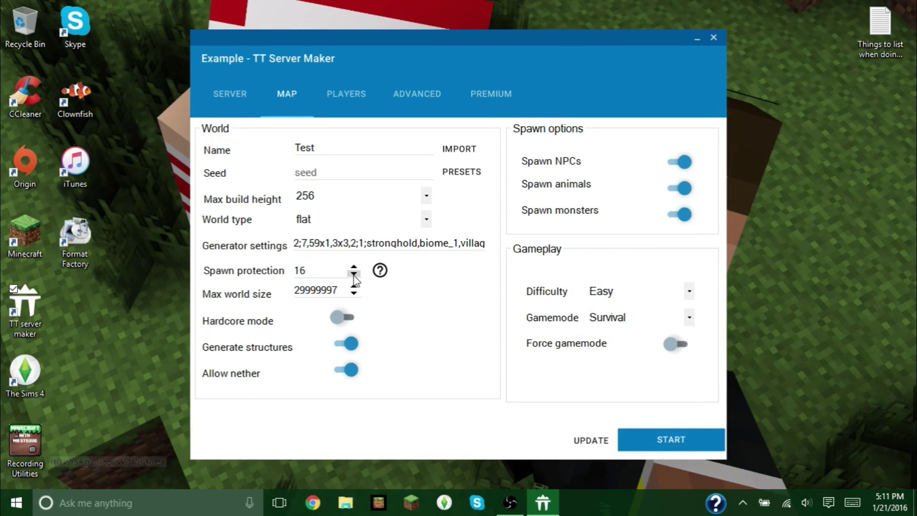
{"action": "left_click_drag", "start_coordinate": [354, 275], "coordinate": [354, 275]}
- Switch hardcore mode on and off again and review the world type choices, keeping flat
{"action": "left_click", "coordinate": [335, 317]}
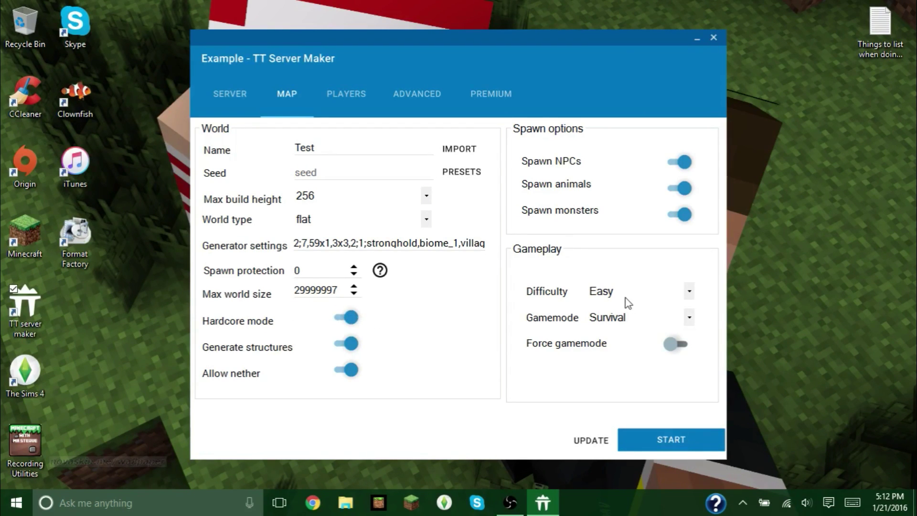
{"action": "left_click", "coordinate": [347, 314]}
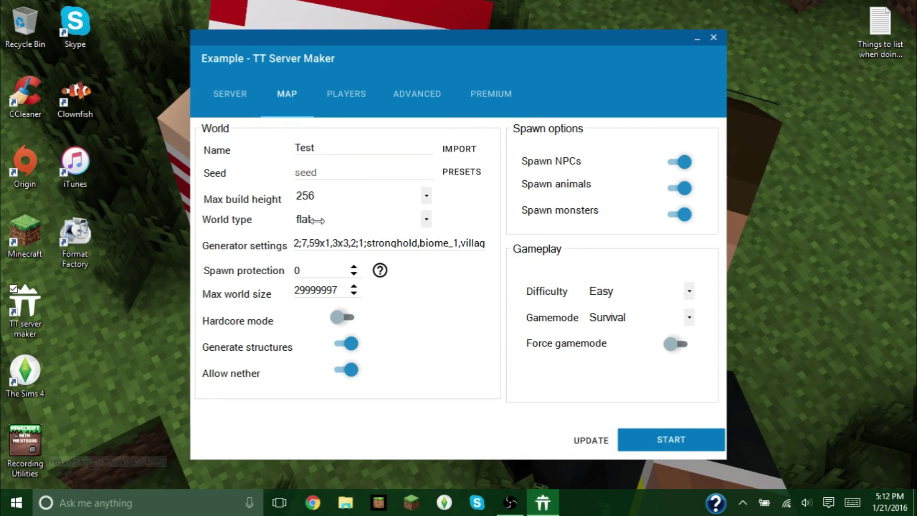
{"action": "left_click", "coordinate": [421, 219]}
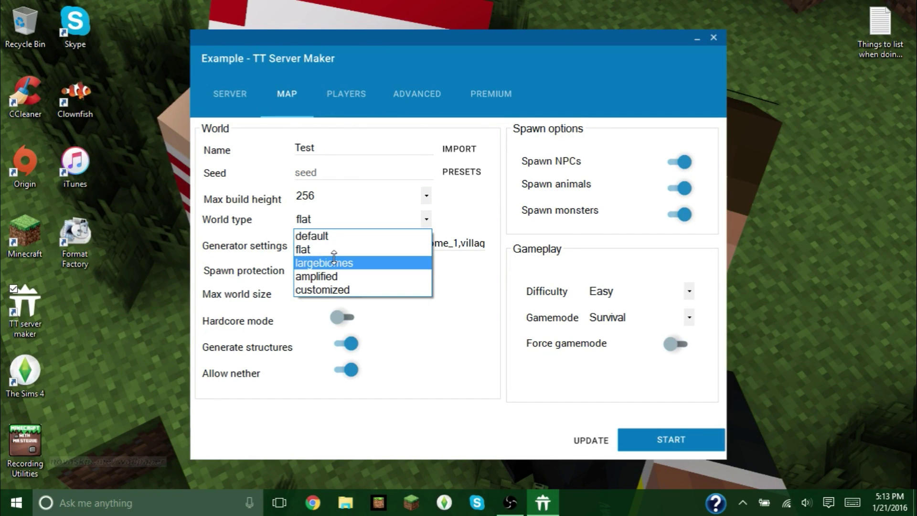
{"action": "left_click", "coordinate": [462, 327]}
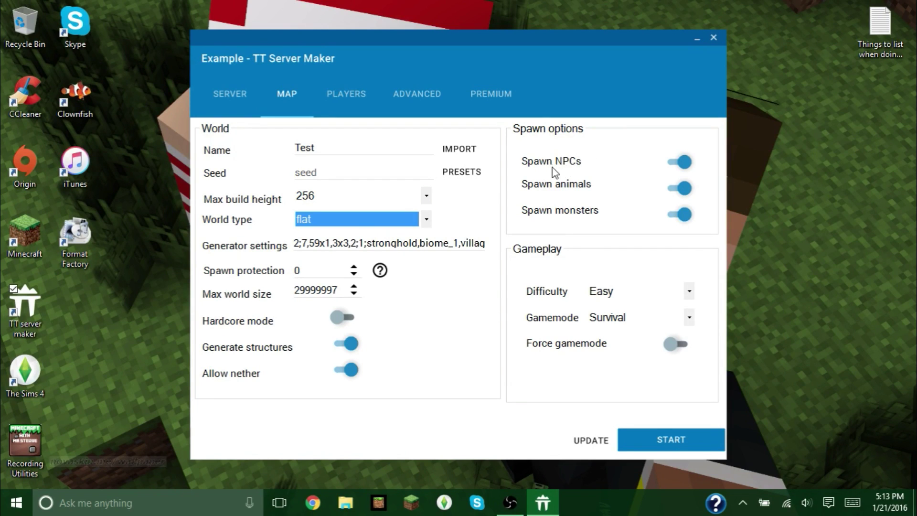
- Try switching NPC spawning and monster spawning off, turning each one back on
{"action": "left_click", "coordinate": [687, 164]}
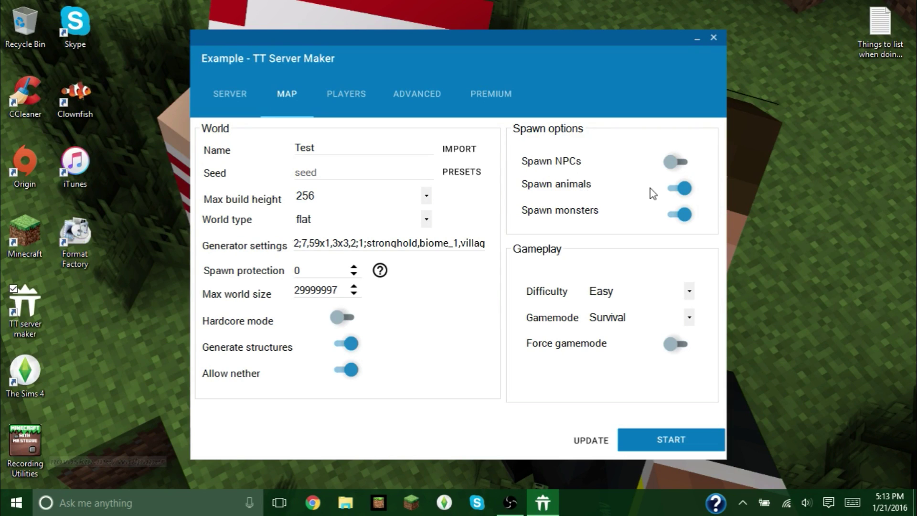
{"action": "left_click", "coordinate": [670, 162]}
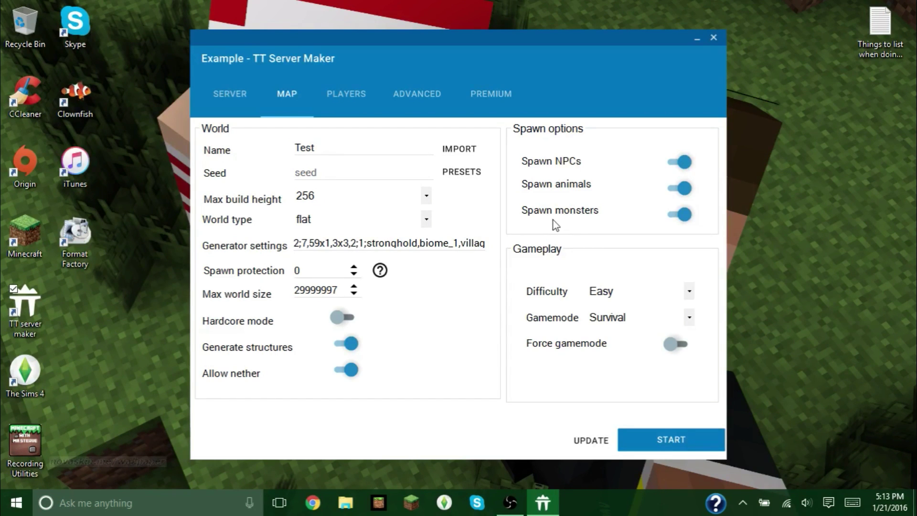
{"action": "left_click", "coordinate": [681, 219]}
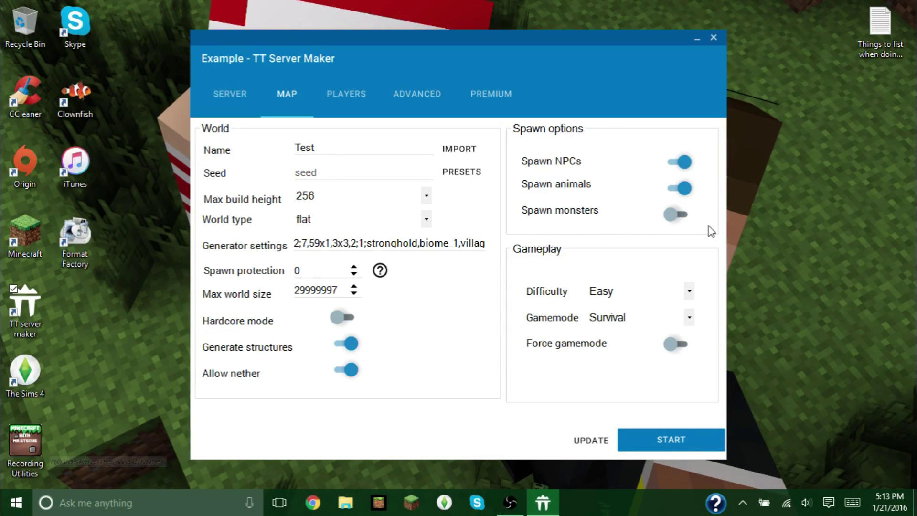
{"action": "left_click", "coordinate": [673, 215]}
- Choose Easy as the difficulty and make Creative the forced gamemode
{"action": "left_click", "coordinate": [689, 292]}
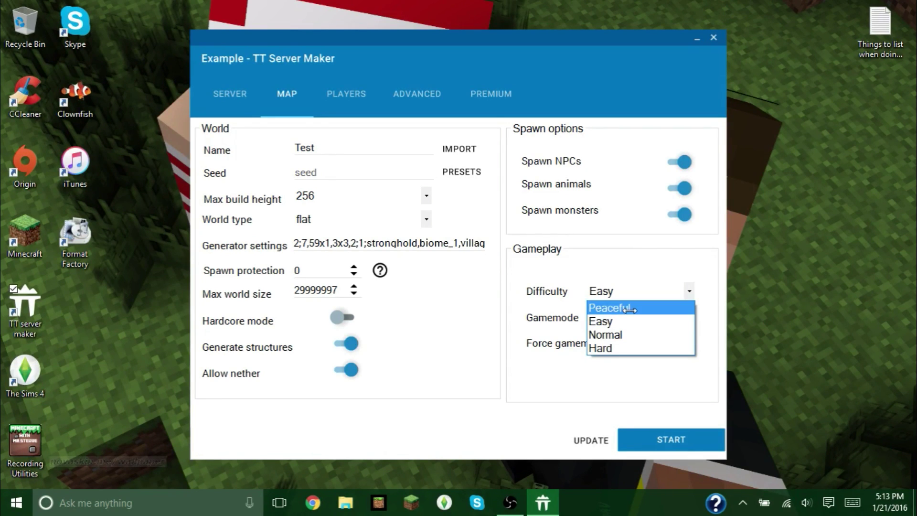
{"action": "left_click", "coordinate": [625, 321]}
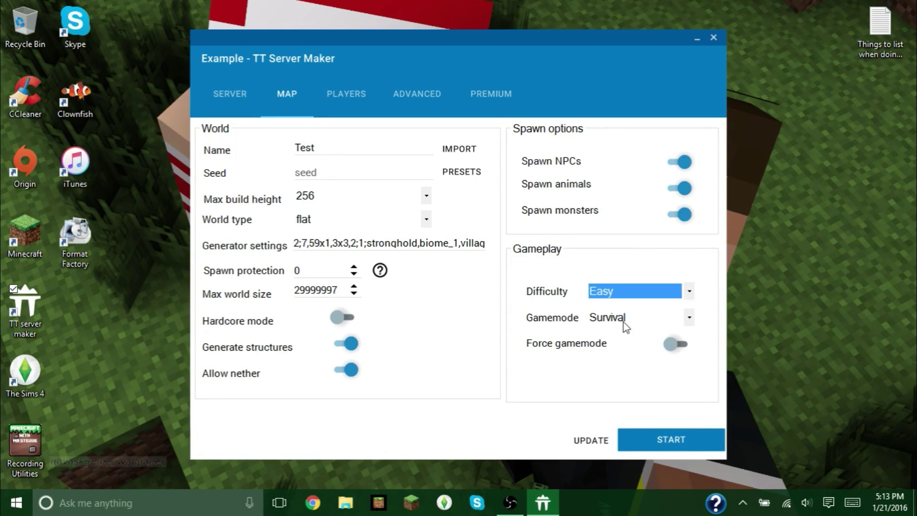
{"action": "left_click", "coordinate": [686, 317]}
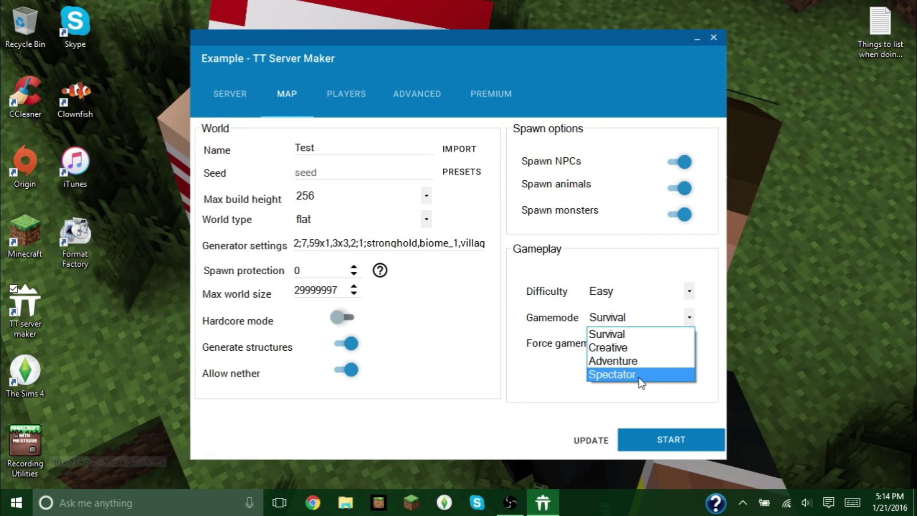
{"action": "left_click", "coordinate": [622, 347]}
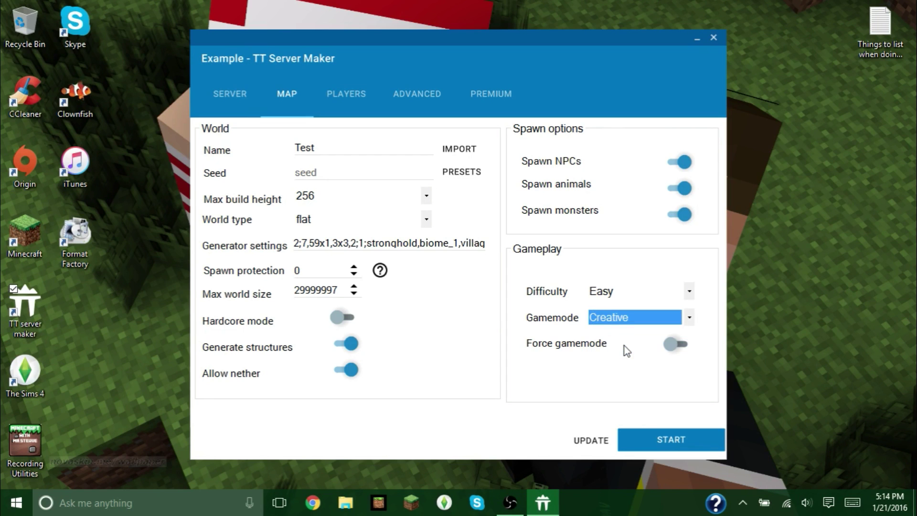
{"action": "left_click", "coordinate": [672, 343]}
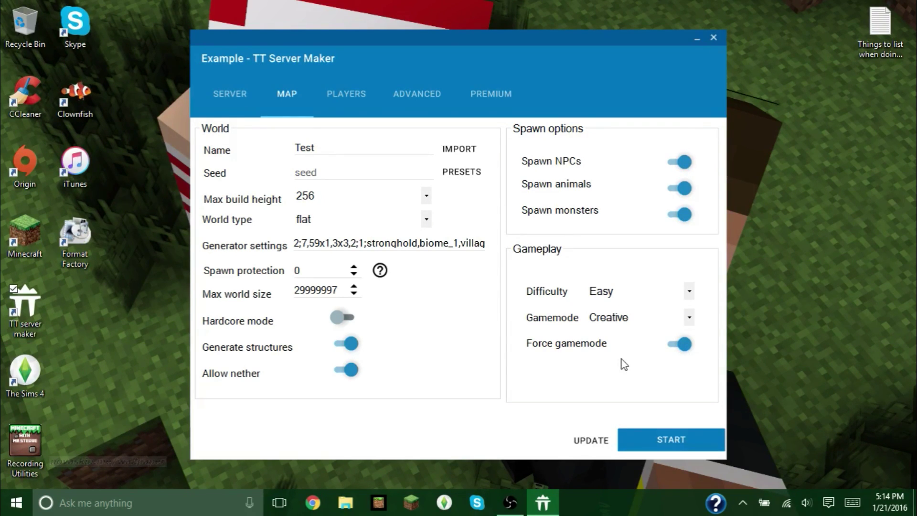
- Try the Survival gamemode and switching Force gamemode off, and restore the forced Creative gamemode
{"action": "left_click", "coordinate": [693, 316]}
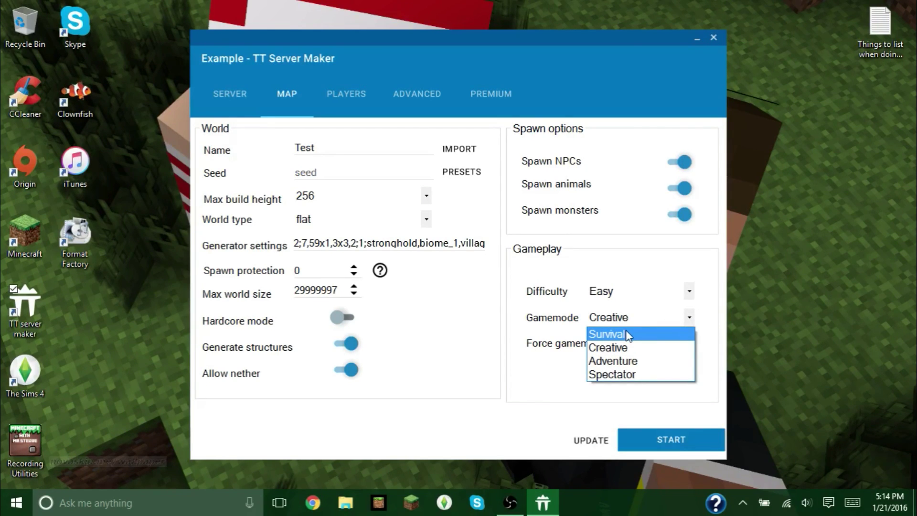
{"action": "left_click", "coordinate": [629, 347]}
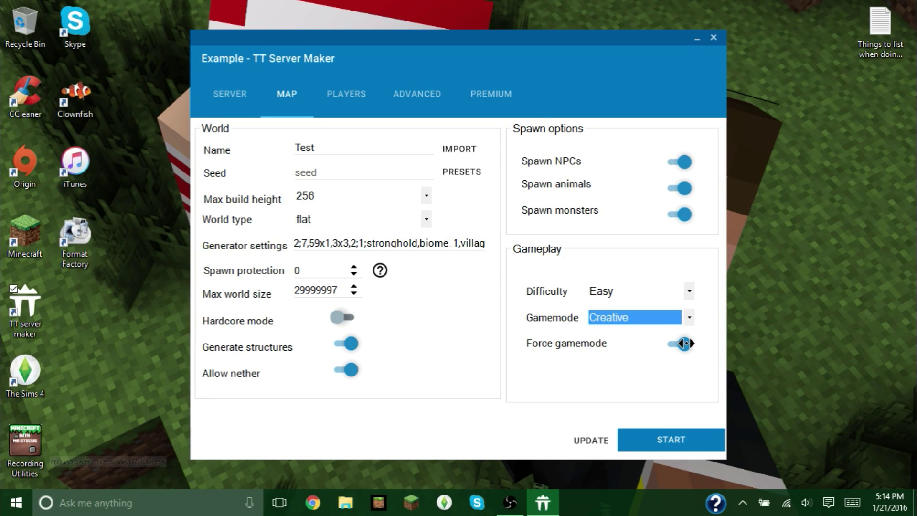
{"action": "left_click", "coordinate": [689, 317]}
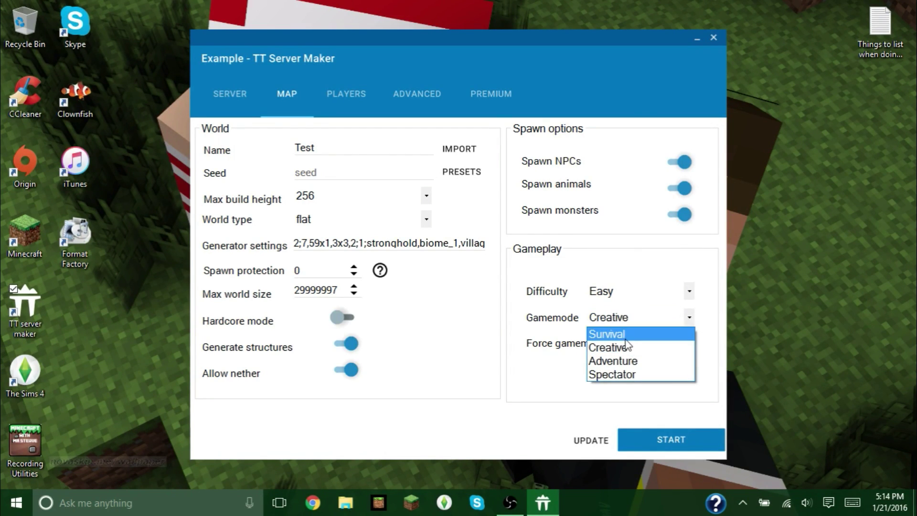
{"action": "left_click", "coordinate": [611, 334]}
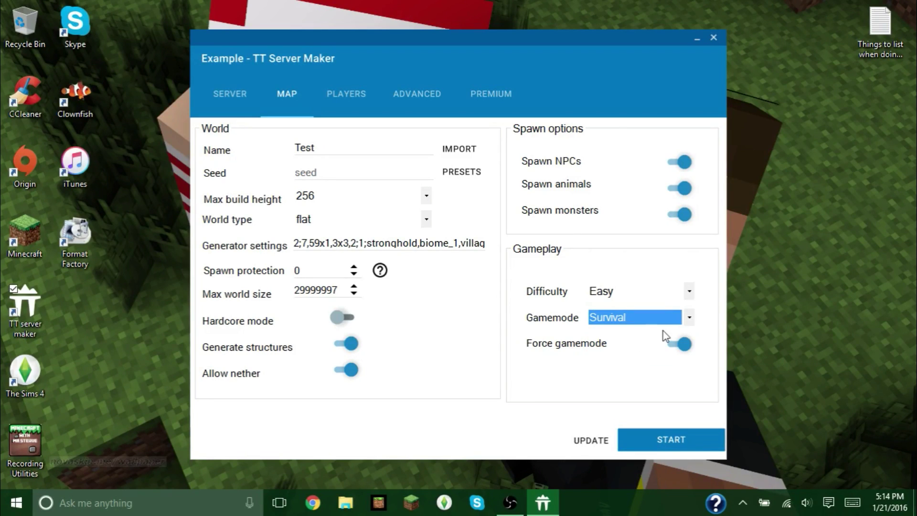
{"action": "left_click", "coordinate": [688, 318]}
{"action": "left_click", "coordinate": [635, 349]}
{"action": "left_click", "coordinate": [683, 343]}
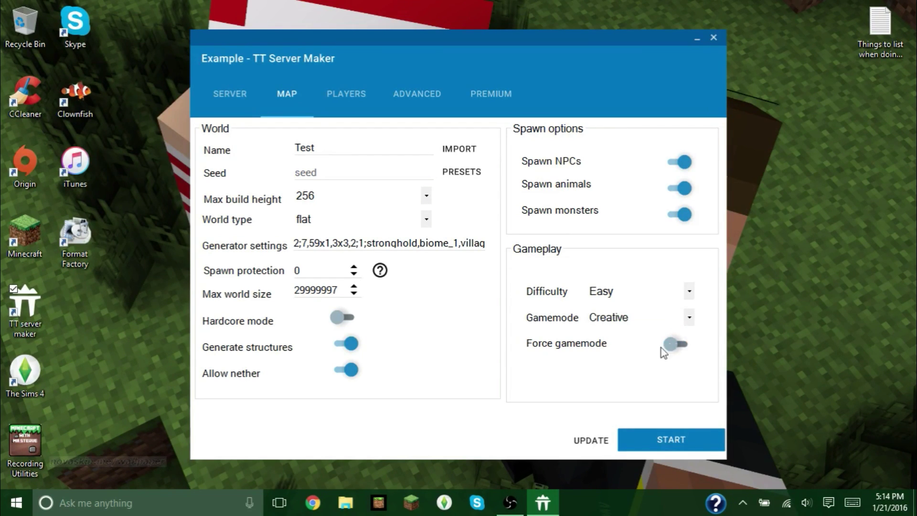
{"action": "left_click", "coordinate": [691, 317]}
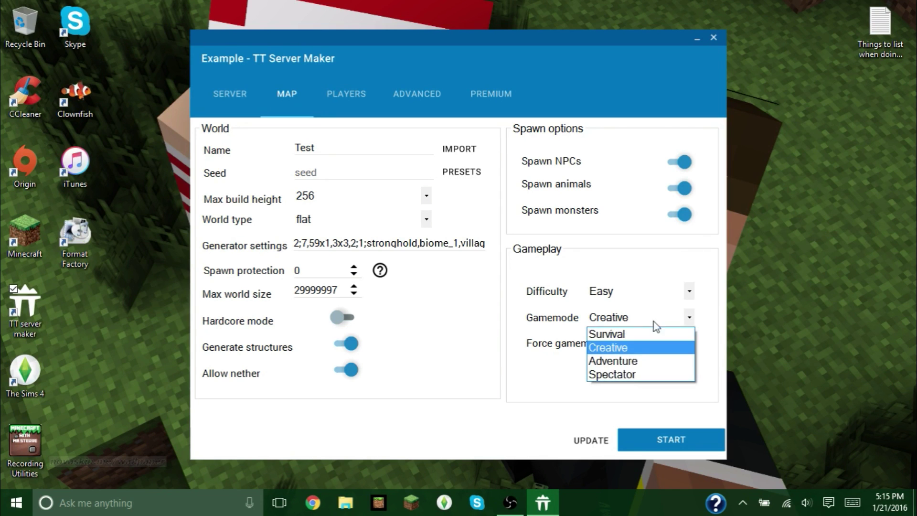
{"action": "left_click", "coordinate": [608, 347]}
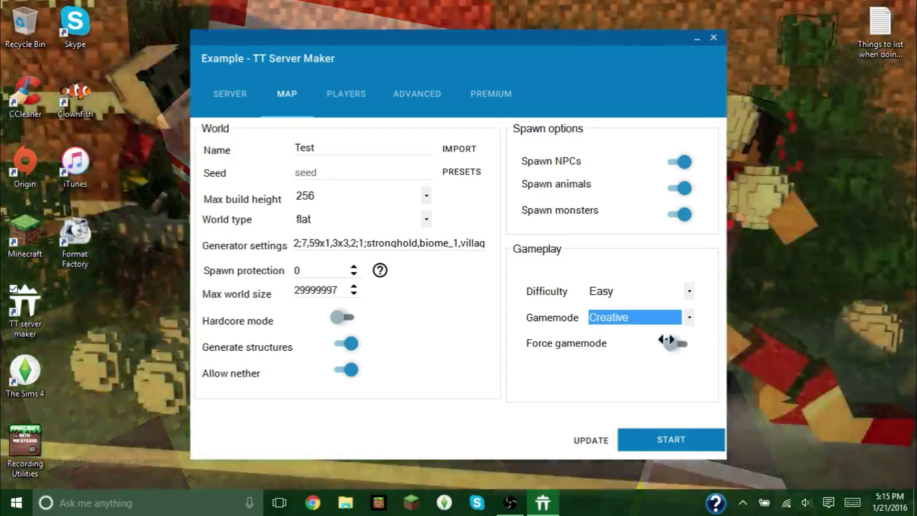
{"action": "left_click", "coordinate": [670, 342]}
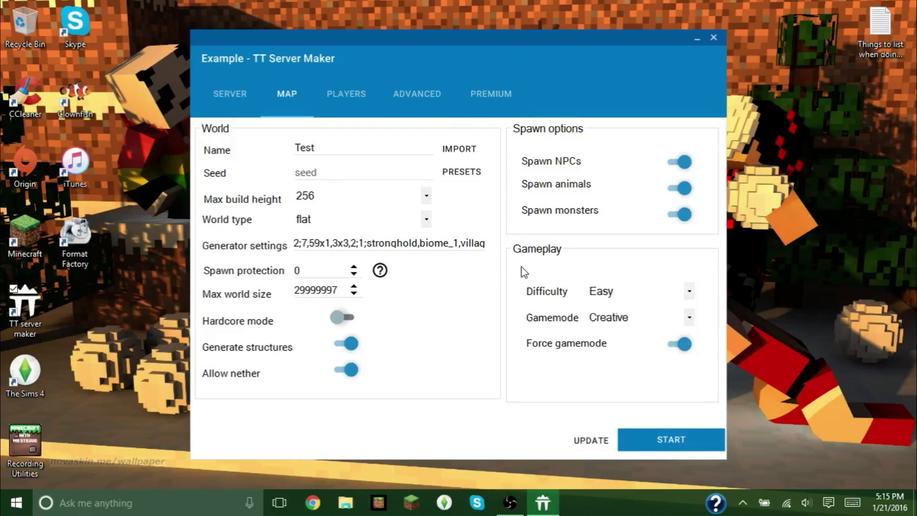
- Open the server's player settings and toggle Allow PvP off and back on
{"action": "left_click", "coordinate": [359, 98]}
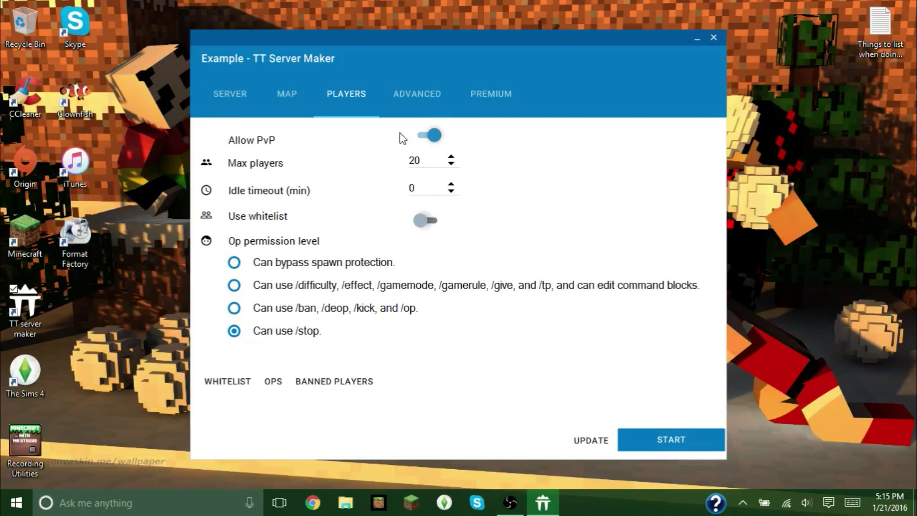
{"action": "left_click", "coordinate": [422, 133]}
{"action": "left_click", "coordinate": [420, 135]}
- Set the maximum players to 10 and the idle timeout to 30 minutes
{"action": "left_click", "coordinate": [451, 186]}
{"action": "left_click", "coordinate": [451, 185]}
{"action": "left_click", "coordinate": [452, 185]}
{"action": "left_click", "coordinate": [452, 186]}
{"action": "left_click", "coordinate": [451, 191]}
{"action": "left_click", "coordinate": [451, 191]}
{"action": "left_click", "coordinate": [451, 191]}
{"action": "double_click", "coordinate": [424, 187]}
{"action": "key", "text": "BackSpace"}
{"action": "key", "text": "shift+Tab"}
{"action": "left_click", "coordinate": [425, 187]}
{"action": "left_click", "coordinate": [451, 186]}
{"action": "left_click", "coordinate": [451, 185]}
{"action": "left_click", "coordinate": [450, 185]}
- View the server's whitelist and close it without adding anyone
{"action": "left_click", "coordinate": [227, 381]}
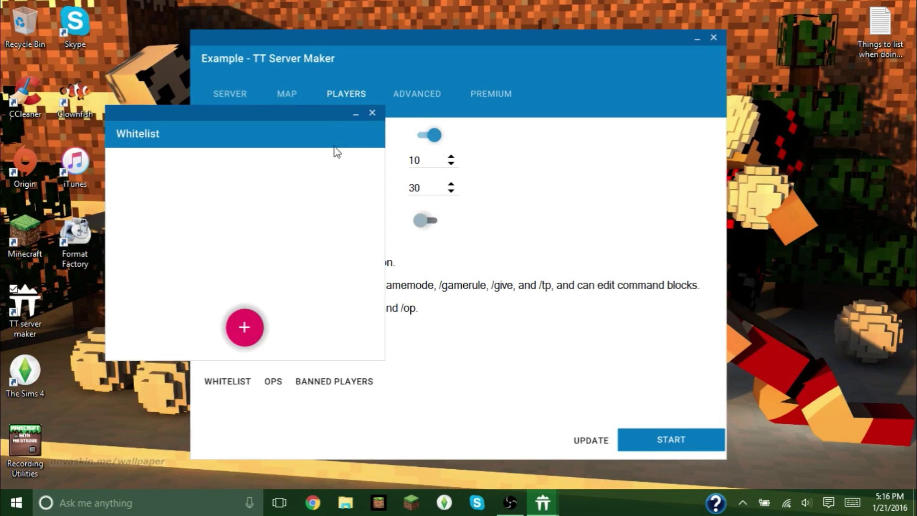
{"action": "left_click", "coordinate": [372, 113]}
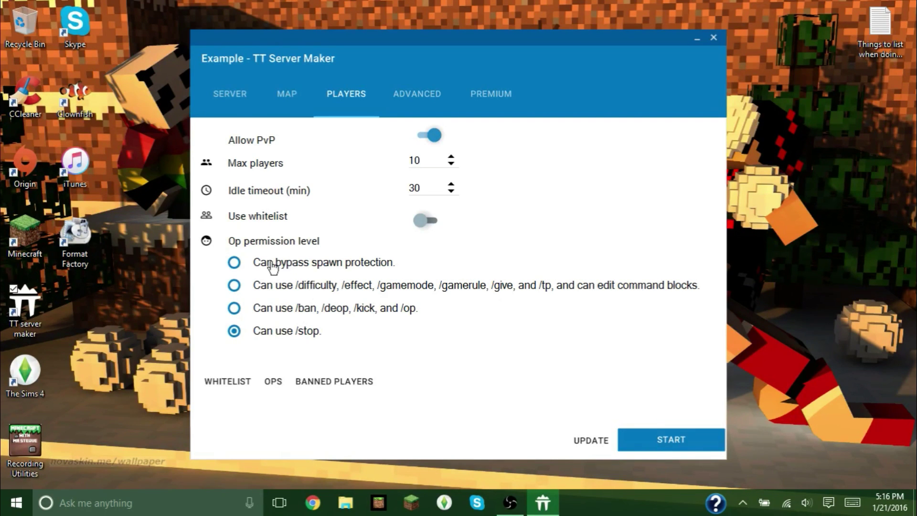
- Try each op permission level and return to the Can use /stop option
{"action": "left_click", "coordinate": [234, 262]}
{"action": "left_click", "coordinate": [233, 285]}
{"action": "left_click", "coordinate": [234, 308]}
{"action": "left_click", "coordinate": [234, 331]}
{"action": "left_click", "coordinate": [234, 311]}
{"action": "left_click", "coordinate": [234, 332]}
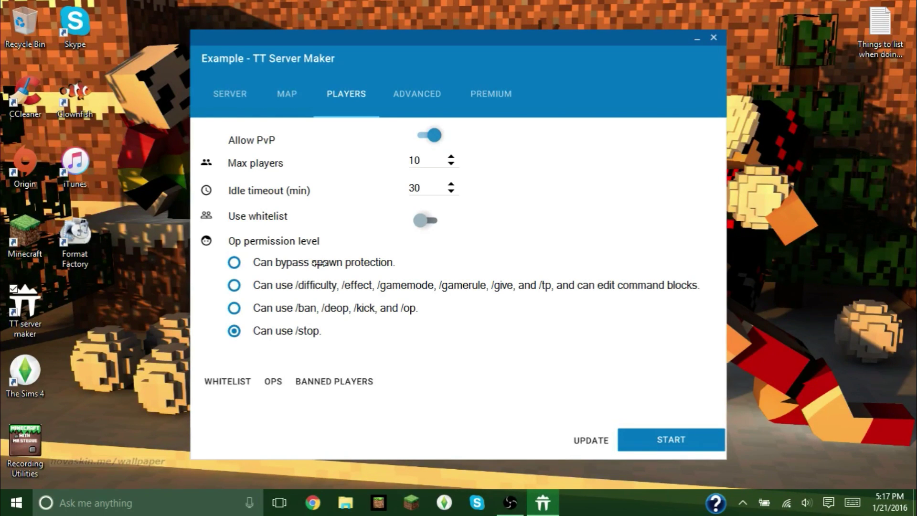
- Open the server's ops list and enable bypassing the player limit
{"action": "left_click", "coordinate": [274, 382]}
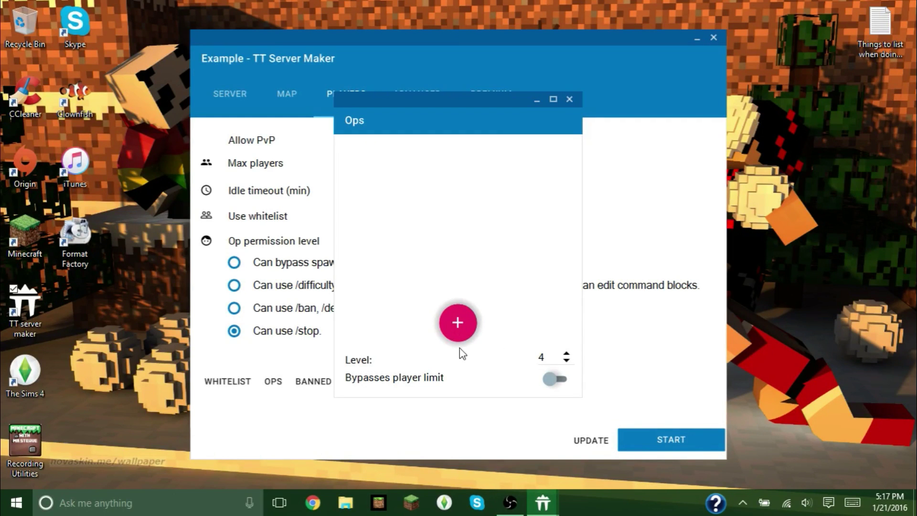
{"action": "left_click", "coordinate": [553, 379]}
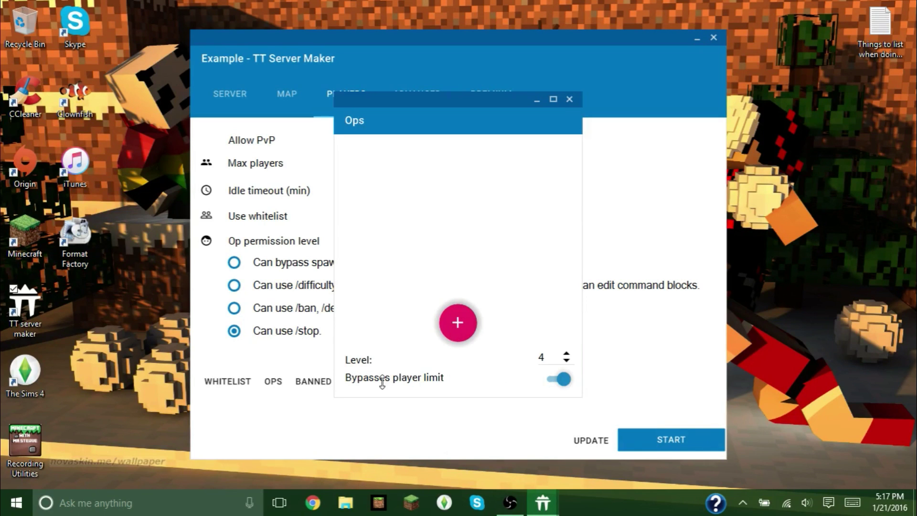
- Add the player to the ops list by username, turn off bypassing the player limit and close the list
{"action": "left_click_drag", "start_coordinate": [404, 101], "coordinate": [572, 110]}
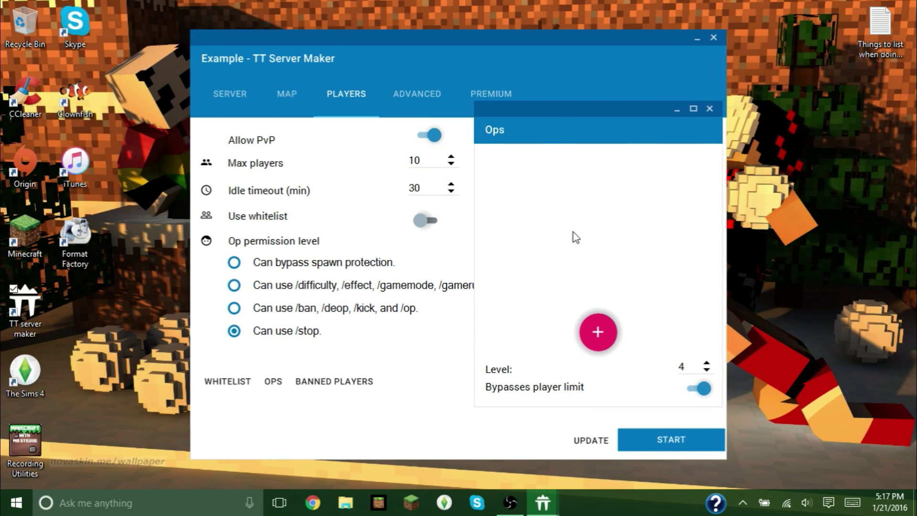
{"action": "left_click", "coordinate": [606, 340]}
{"action": "left_click", "coordinate": [517, 282]}
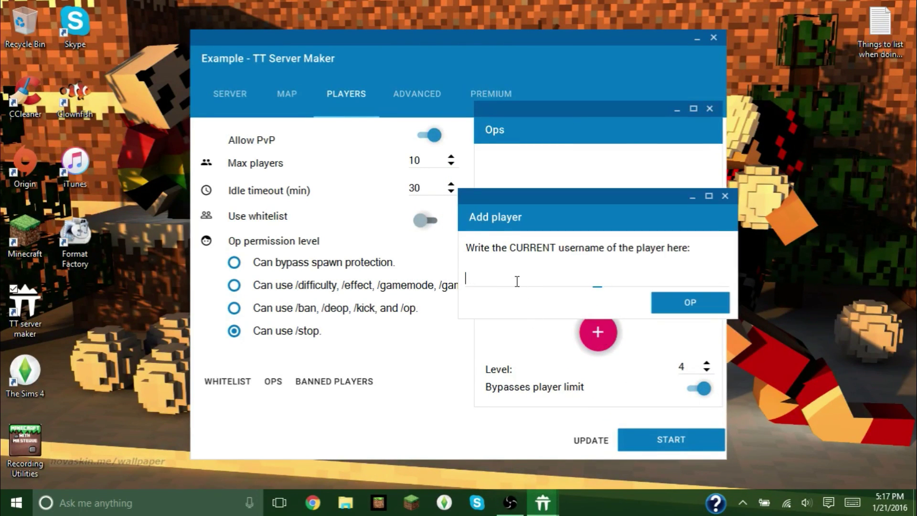
{"action": "type", "text": "MrSteave"}
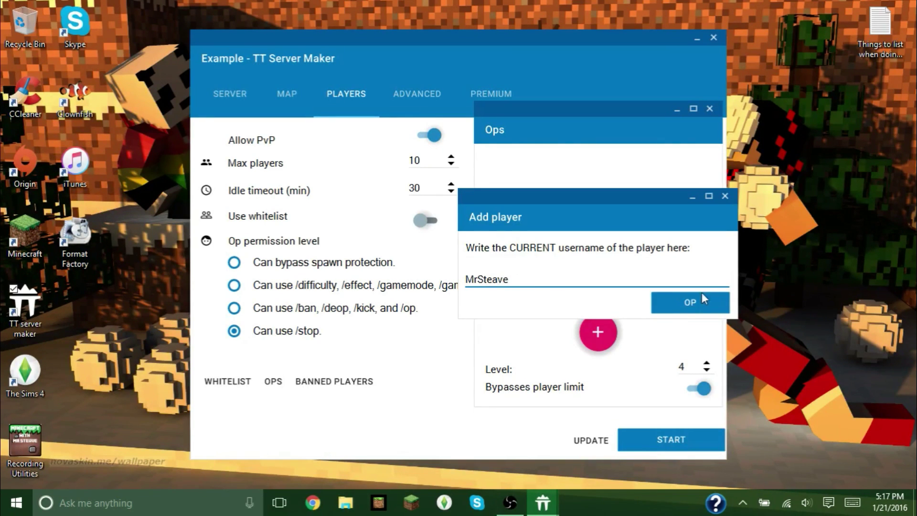
{"action": "left_click", "coordinate": [694, 302]}
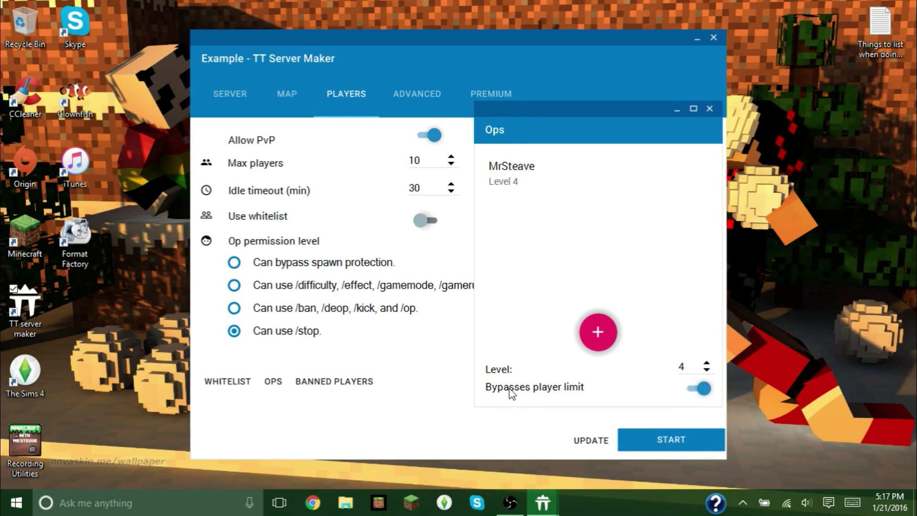
{"action": "left_click", "coordinate": [698, 388]}
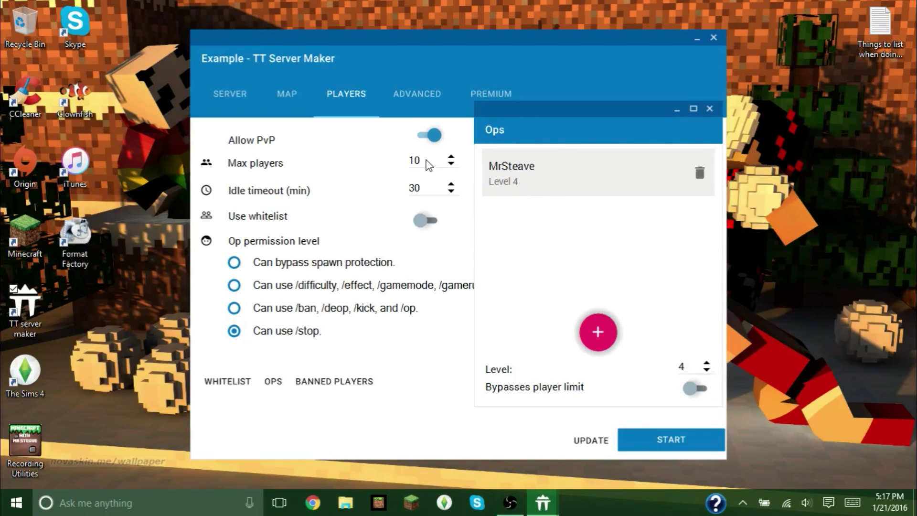
{"action": "left_click", "coordinate": [710, 110]}
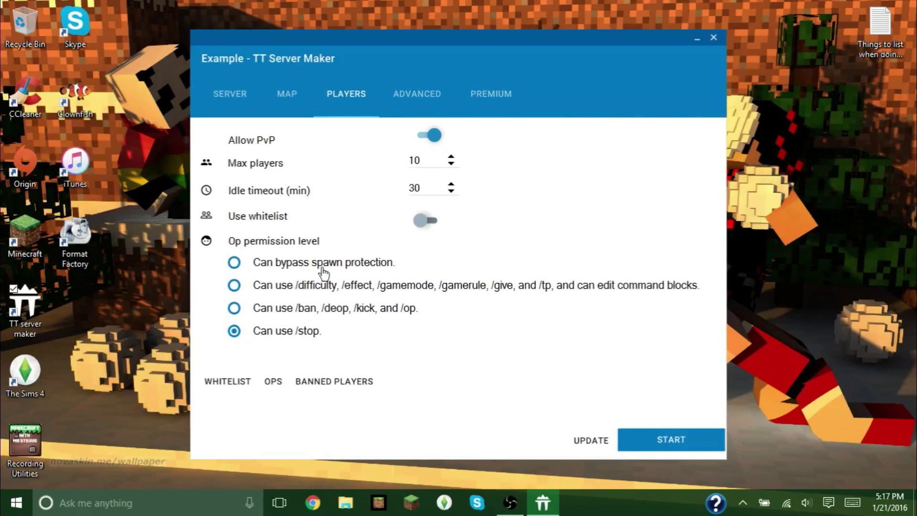
- View the server's banned players list and close it without adding anyone
{"action": "left_click", "coordinate": [328, 373]}
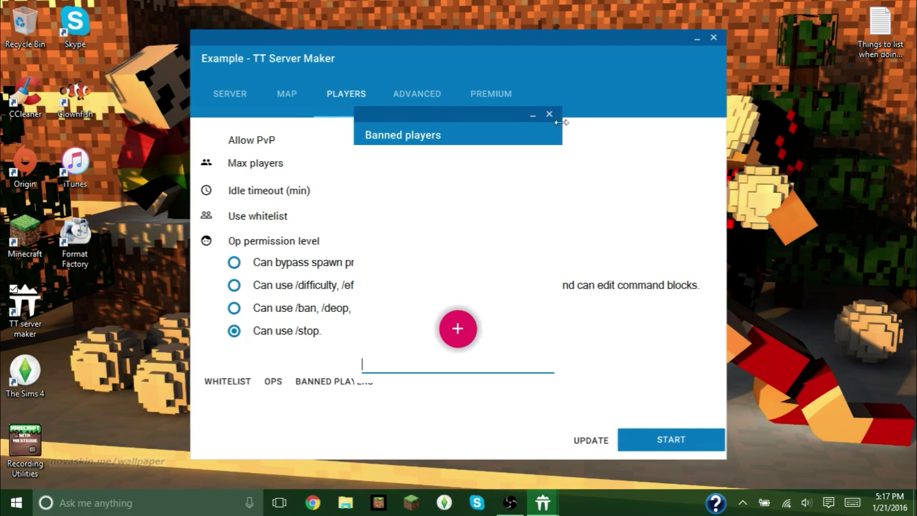
{"action": "left_click", "coordinate": [550, 115]}
{"action": "left_click", "coordinate": [359, 382]}
{"action": "left_click", "coordinate": [550, 119]}
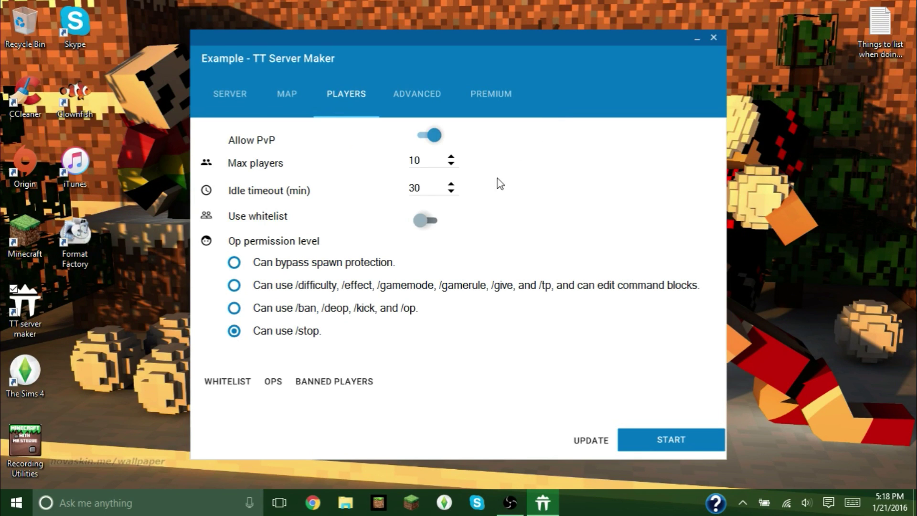
- Read the explanation of the network compression threshold in the advanced settings and close it
{"action": "left_click", "coordinate": [423, 94]}
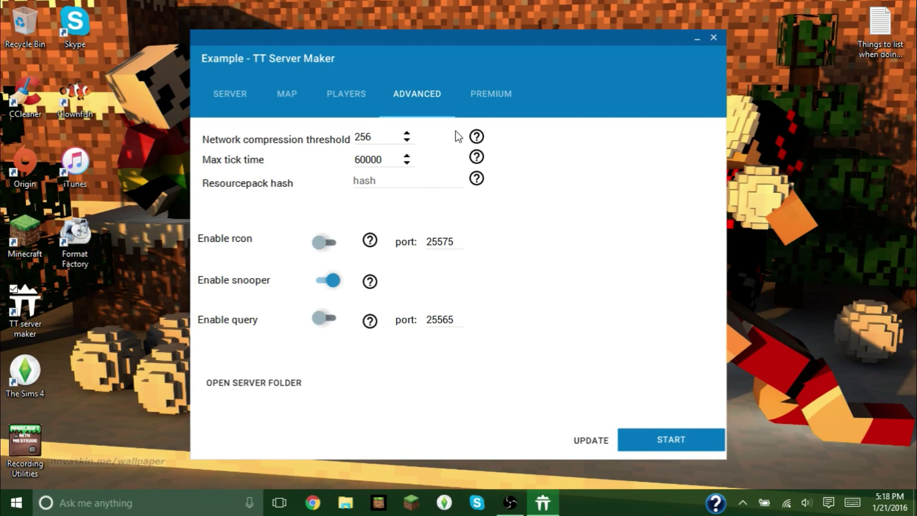
{"action": "left_click", "coordinate": [476, 136]}
{"action": "left_click_drag", "start_coordinate": [451, 164], "coordinate": [432, 202]}
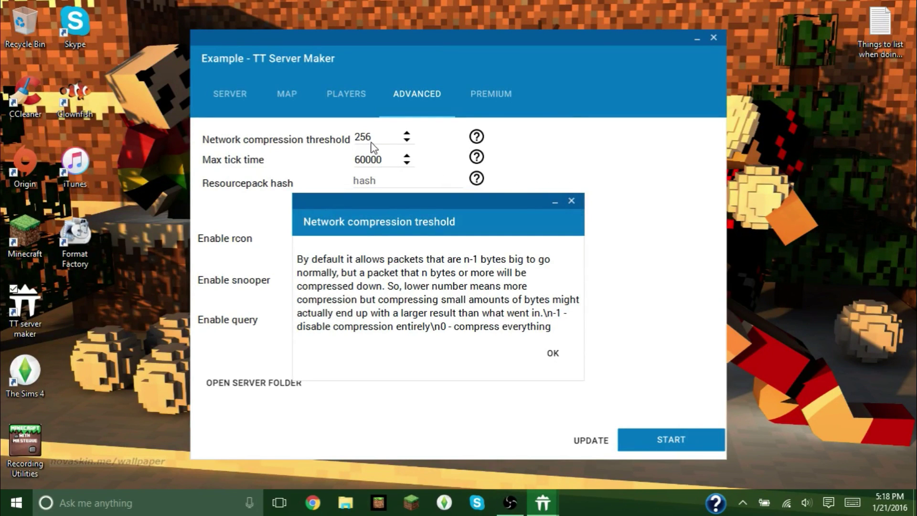
{"action": "left_click", "coordinate": [551, 354]}
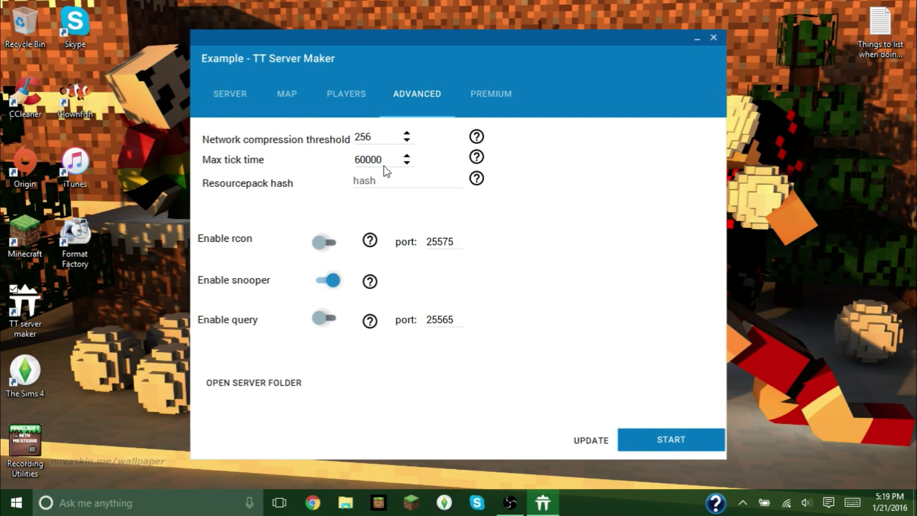
- Read the explanation of the max tick time setting and close it
{"action": "left_click", "coordinate": [476, 157]}
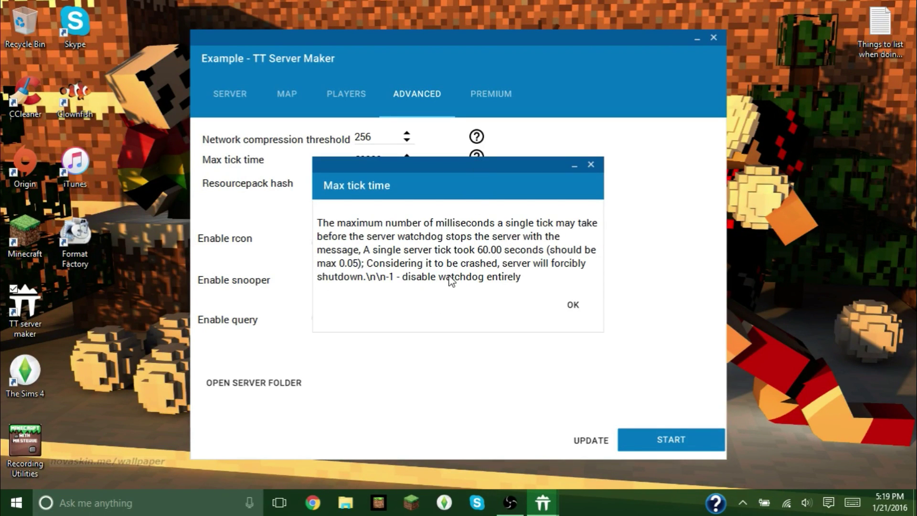
{"action": "left_click_drag", "start_coordinate": [390, 166], "coordinate": [359, 208]}
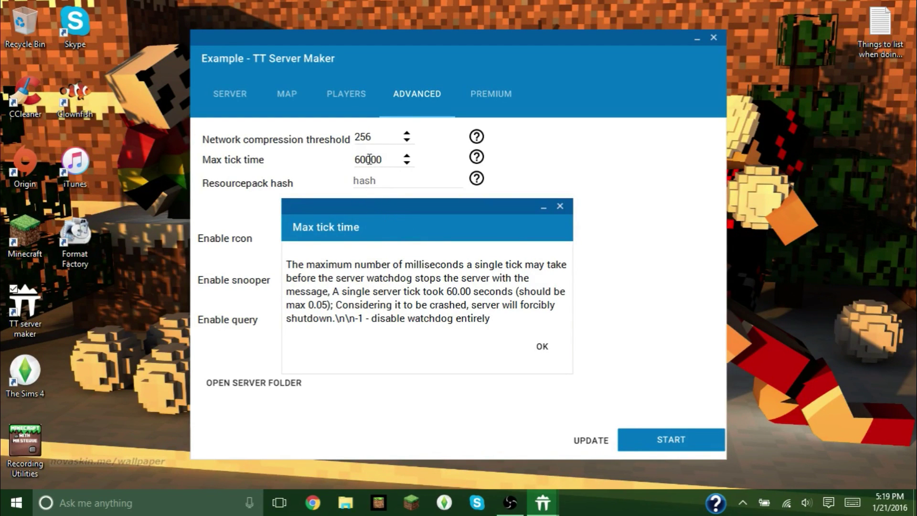
{"action": "left_click_drag", "start_coordinate": [521, 208], "coordinate": [502, 203]}
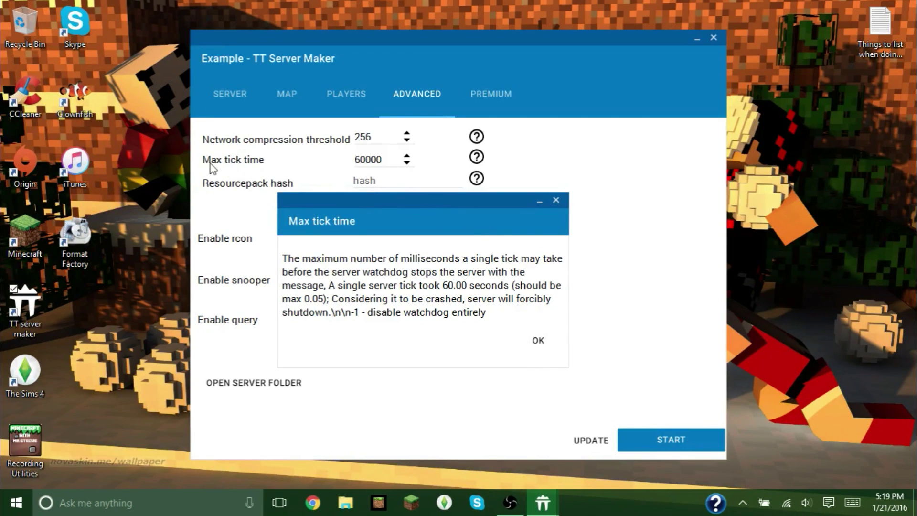
{"action": "left_click", "coordinate": [533, 341]}
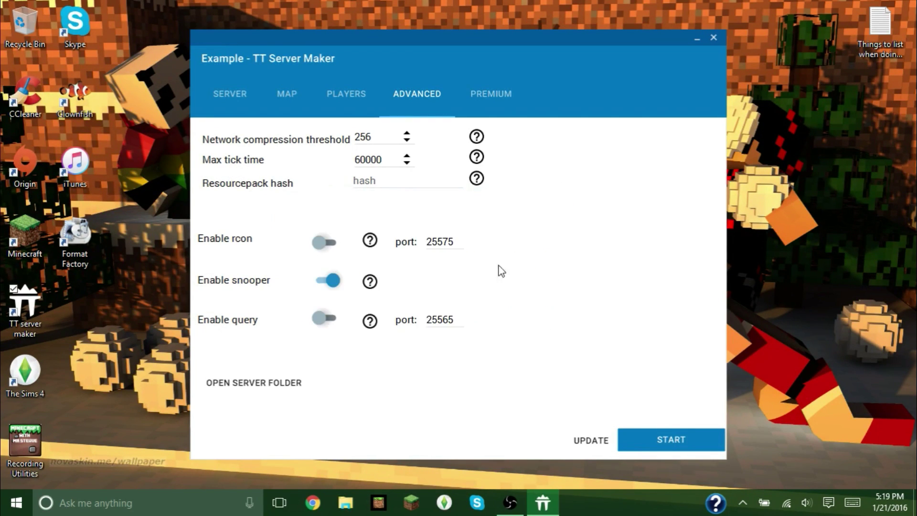
- Read the explanation of the resource pack hash setting and close it
{"action": "left_click", "coordinate": [476, 179]}
{"action": "left_click_drag", "start_coordinate": [391, 172], "coordinate": [276, 200]}
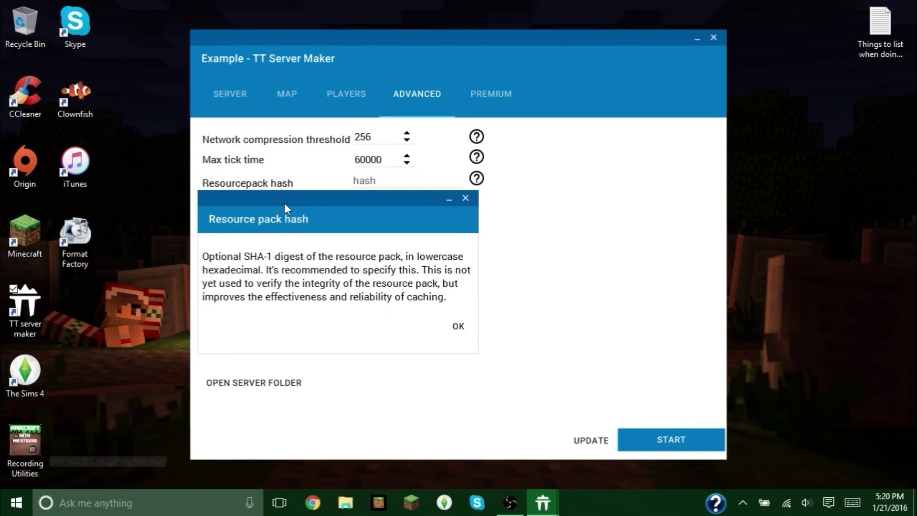
{"action": "left_click_drag", "start_coordinate": [282, 202], "coordinate": [276, 201]}
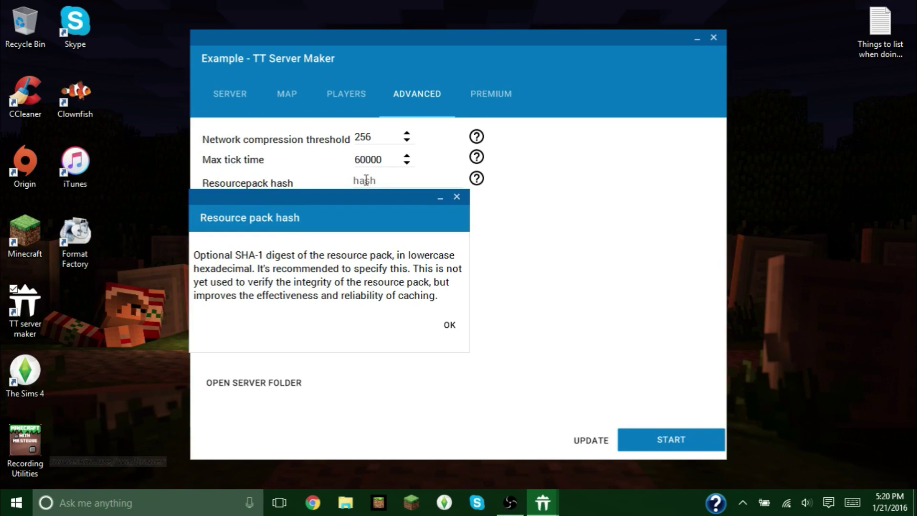
{"action": "left_click", "coordinate": [449, 327]}
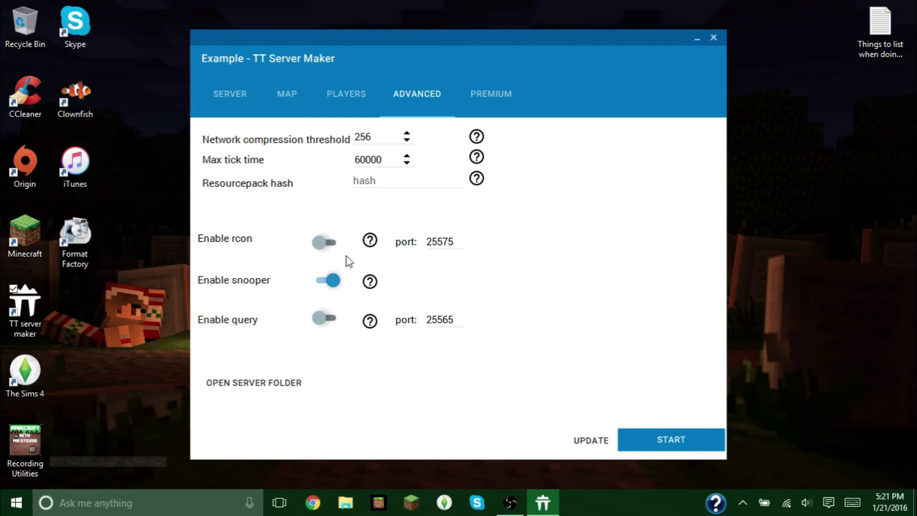
- Try enabling rcon, read its explanation and switch rcon off again
{"action": "left_click", "coordinate": [322, 242]}
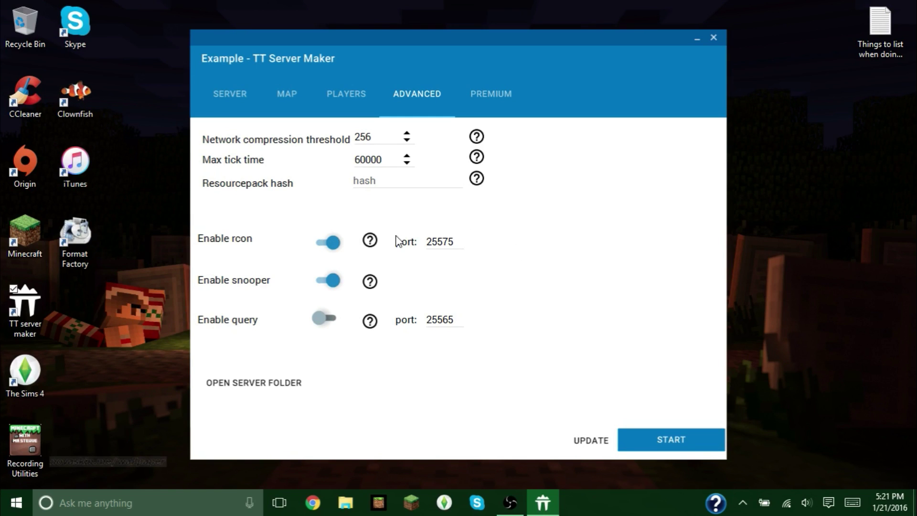
{"action": "left_click", "coordinate": [372, 241]}
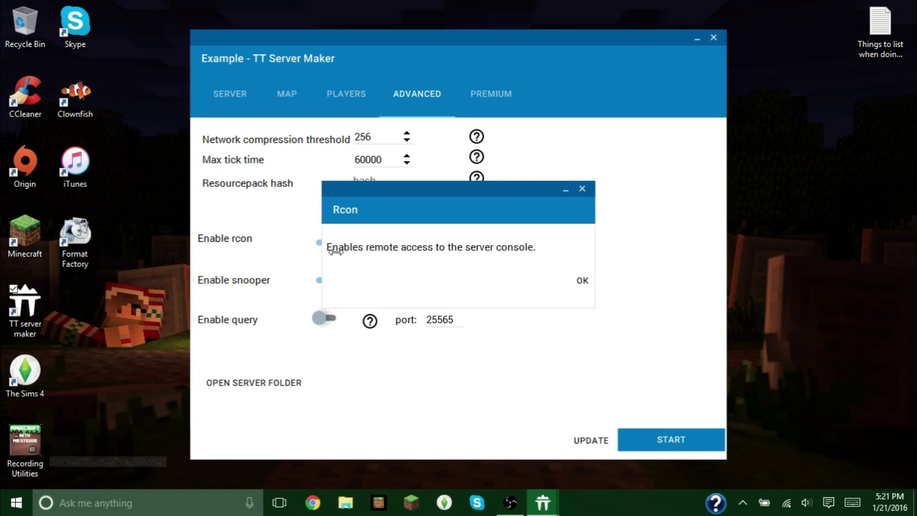
{"action": "left_click_drag", "start_coordinate": [357, 198], "coordinate": [324, 269]}
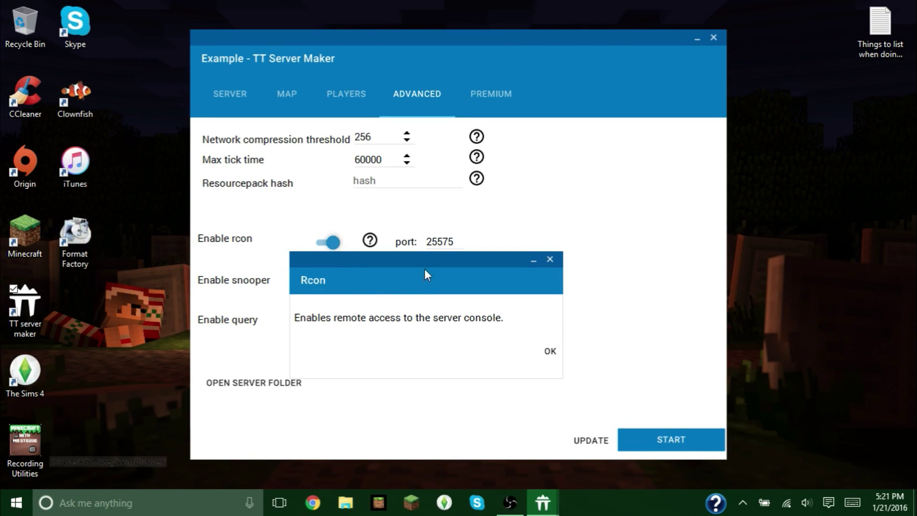
{"action": "left_click_drag", "start_coordinate": [422, 261], "coordinate": [622, 177]}
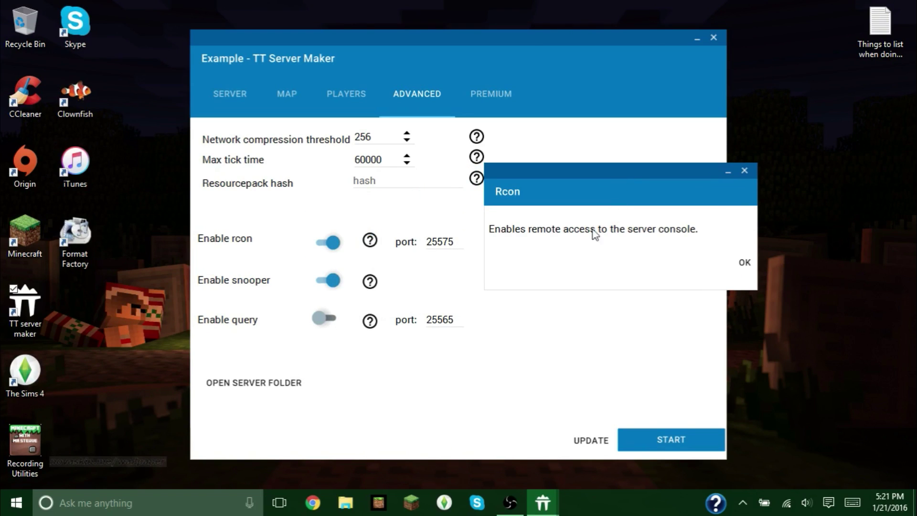
{"action": "left_click", "coordinate": [744, 262]}
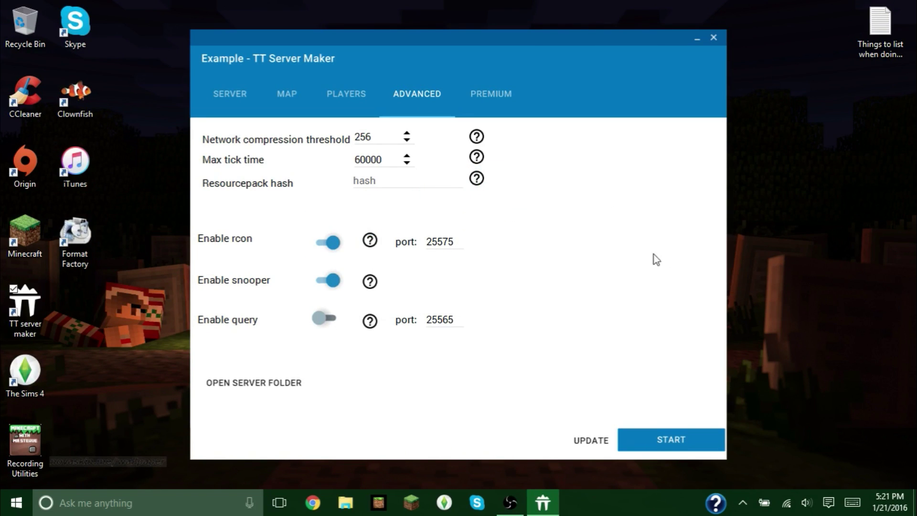
{"action": "left_click", "coordinate": [329, 242]}
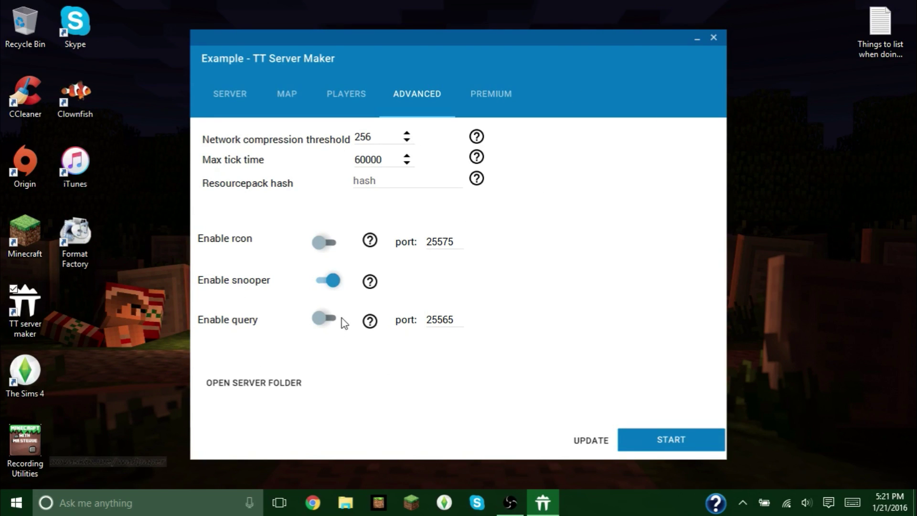
- Disable the snooper and read the explanation of what it sends
{"action": "left_click", "coordinate": [329, 281]}
{"action": "left_click", "coordinate": [369, 282]}
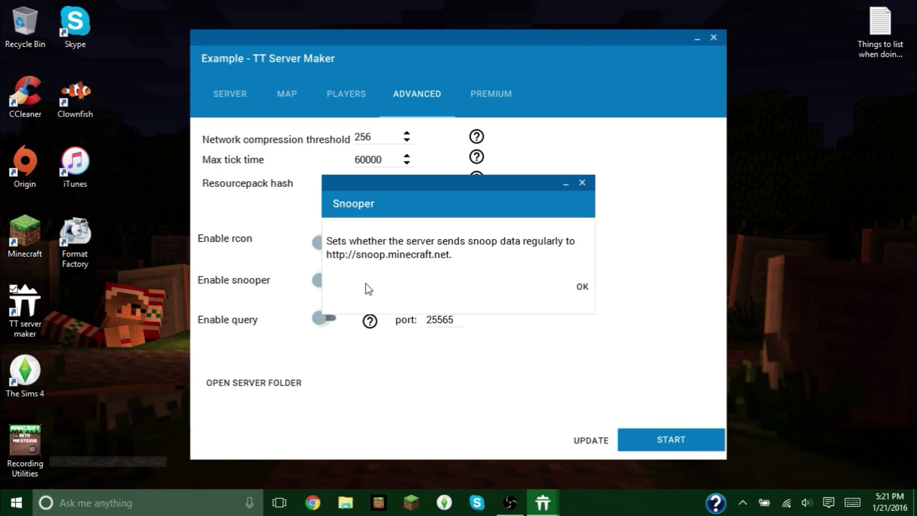
{"action": "left_click_drag", "start_coordinate": [425, 184], "coordinate": [531, 137]}
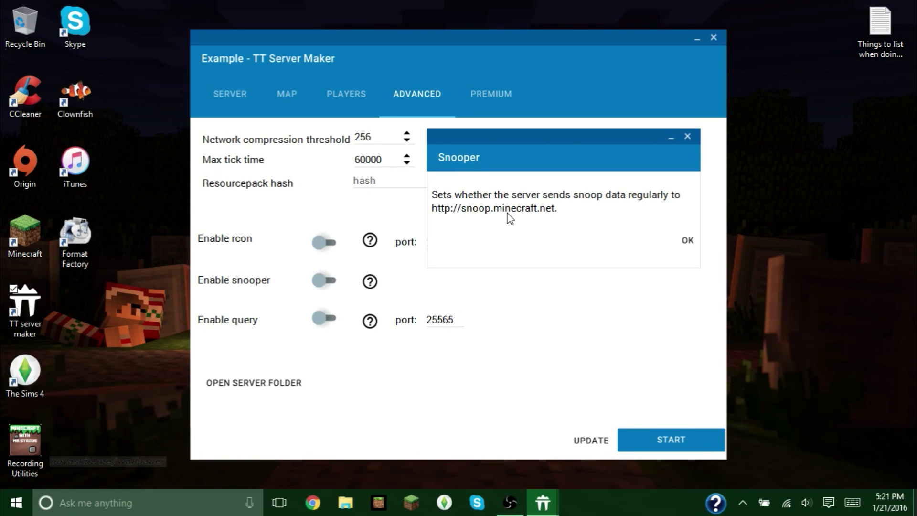
{"action": "left_click", "coordinate": [686, 240]}
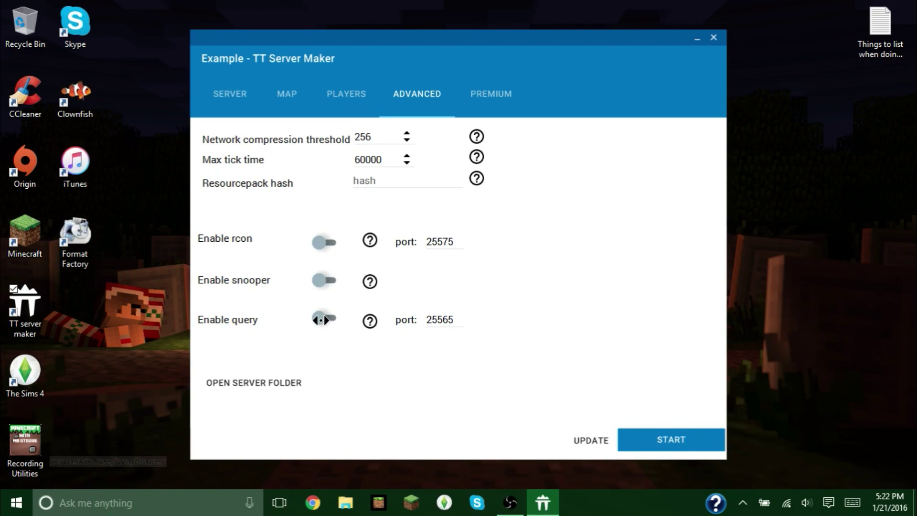
- Read the explanation of the query option and close it
{"action": "left_click", "coordinate": [371, 321]}
{"action": "left_click_drag", "start_coordinate": [419, 182], "coordinate": [484, 107]}
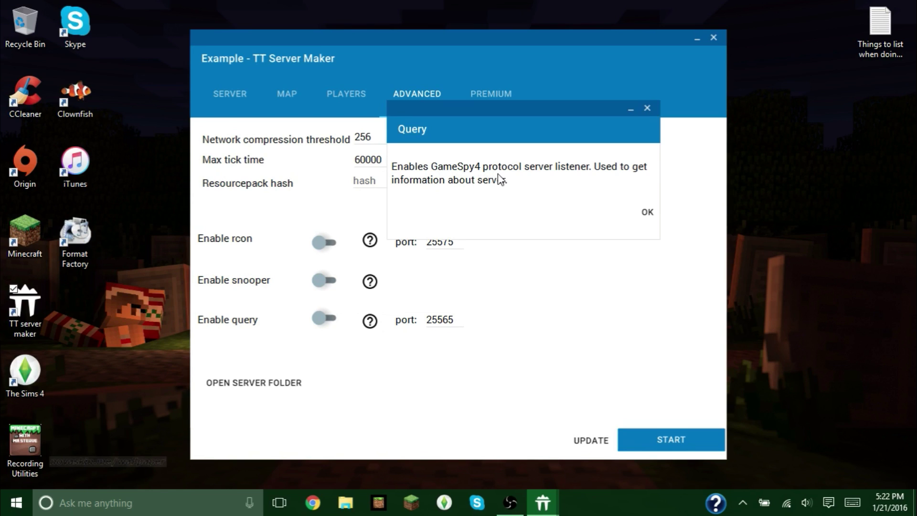
{"action": "left_click", "coordinate": [648, 213]}
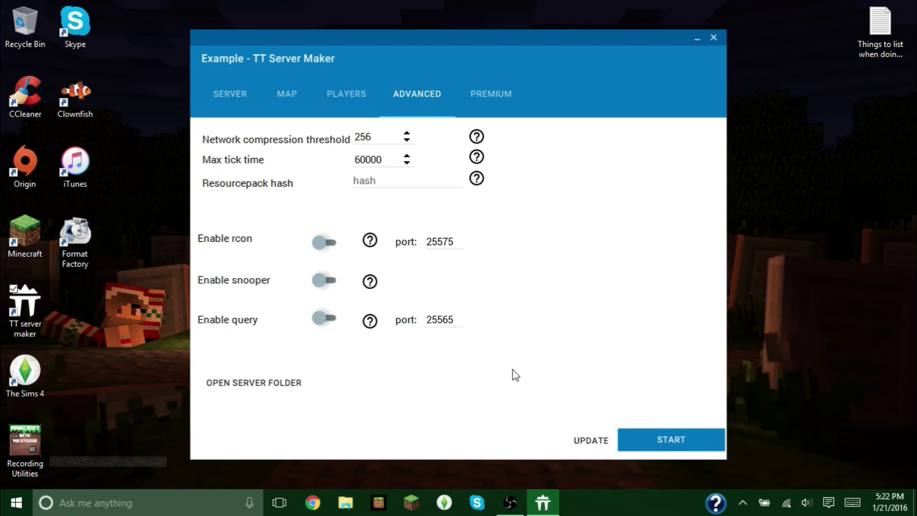
- Open the server's folder, view the files it contains and close it
{"action": "left_click", "coordinate": [227, 383]}
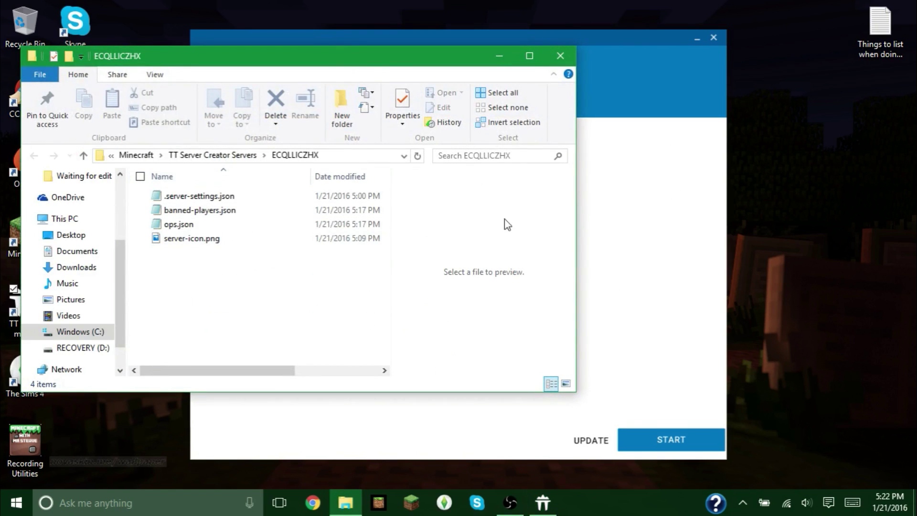
{"action": "left_click_drag", "start_coordinate": [353, 63], "coordinate": [395, 242]}
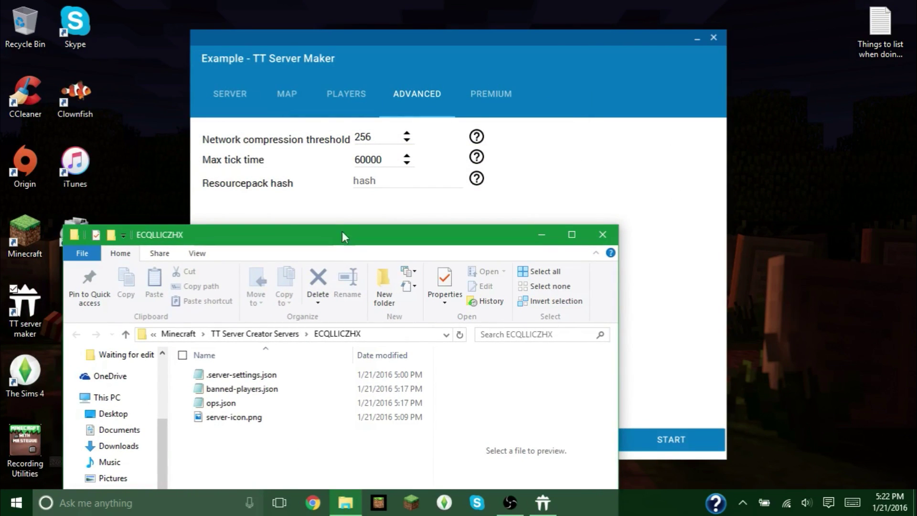
{"action": "left_click_drag", "start_coordinate": [333, 239], "coordinate": [369, 123]}
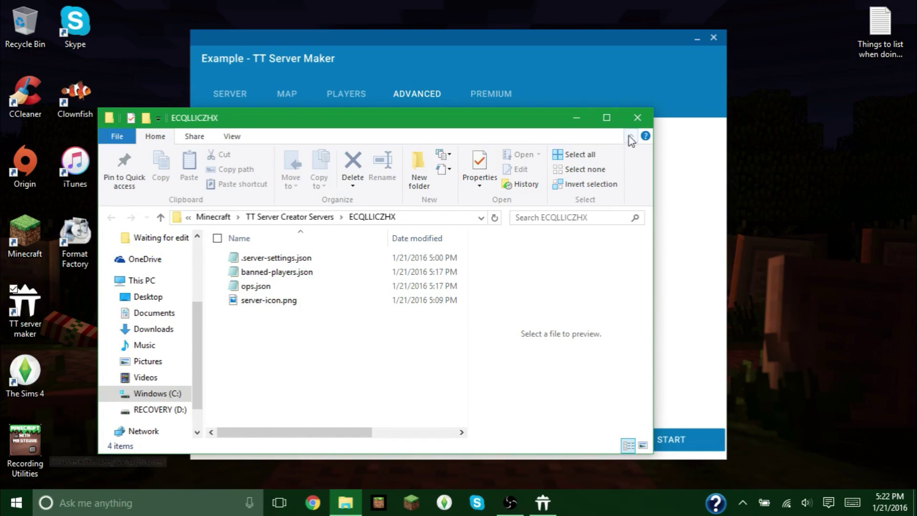
{"action": "left_click", "coordinate": [637, 118]}
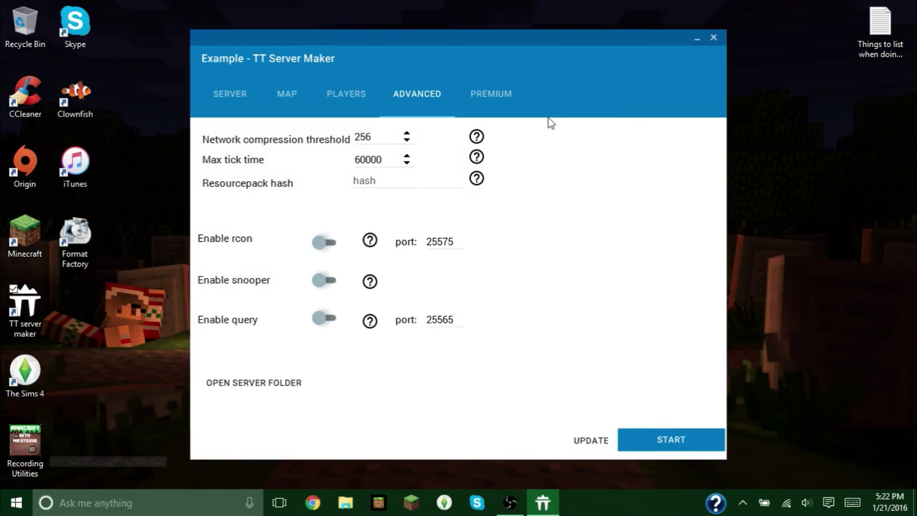
- Check the premium activation status and return to the general server settings
{"action": "left_click", "coordinate": [492, 92]}
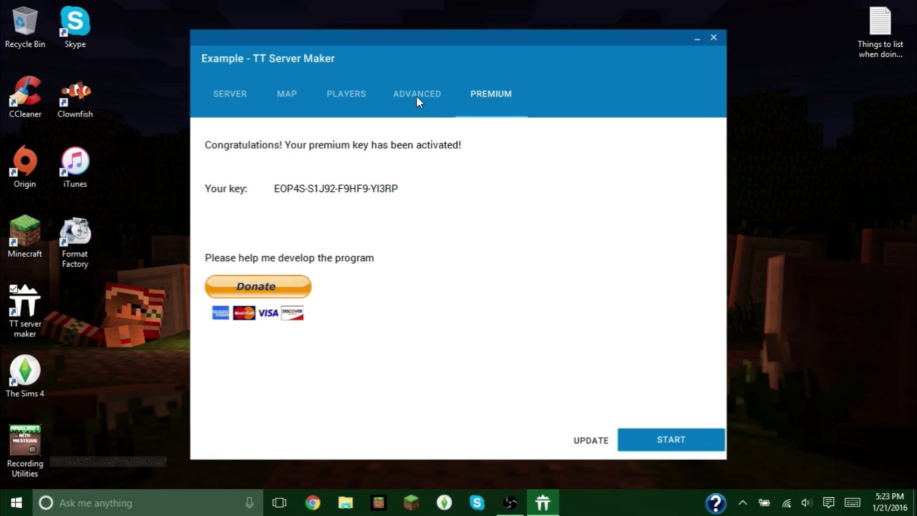
{"action": "left_click", "coordinate": [240, 94]}
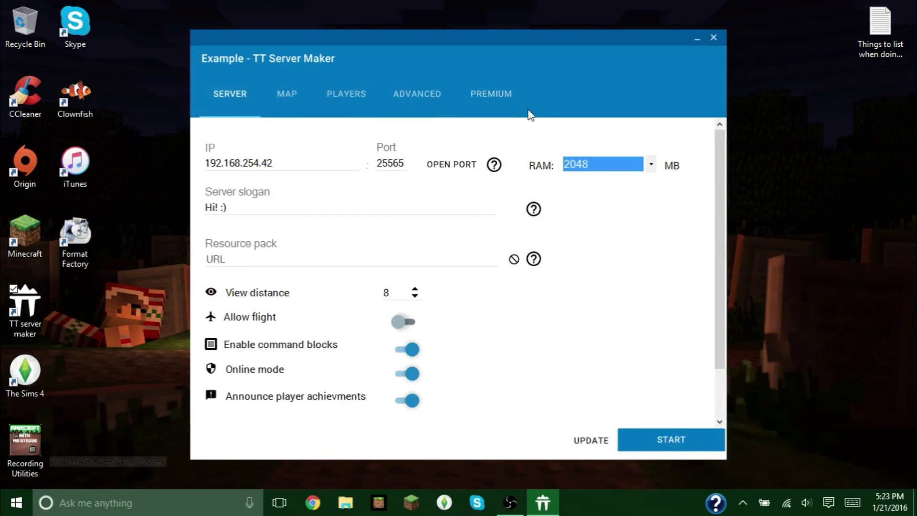
- Review the map, player, advanced and premium settings and return to the general server settings
{"action": "left_click", "coordinate": [286, 94]}
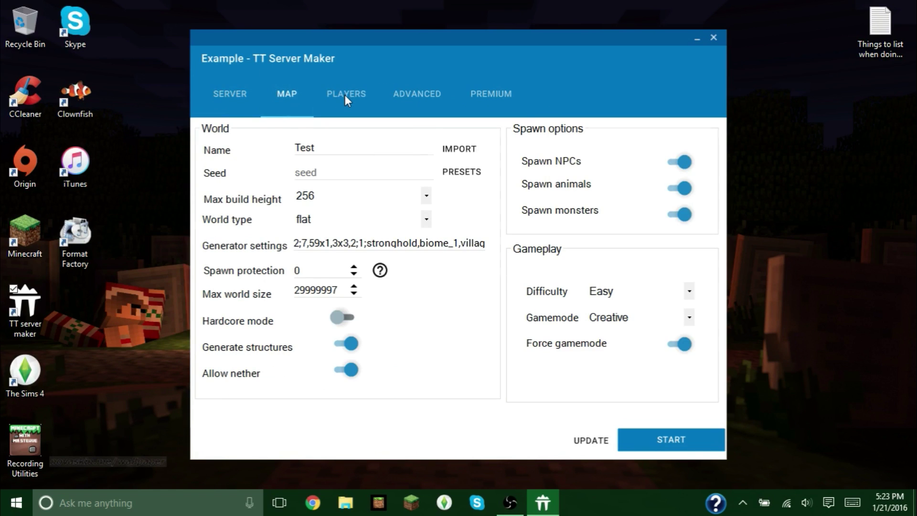
{"action": "left_click", "coordinate": [345, 95]}
{"action": "left_click", "coordinate": [421, 96]}
{"action": "left_click", "coordinate": [482, 97]}
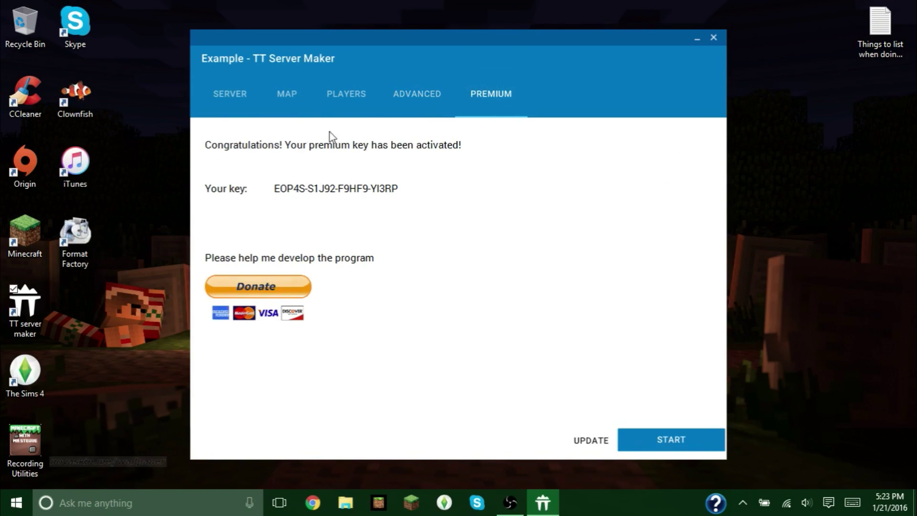
{"action": "left_click", "coordinate": [231, 98]}
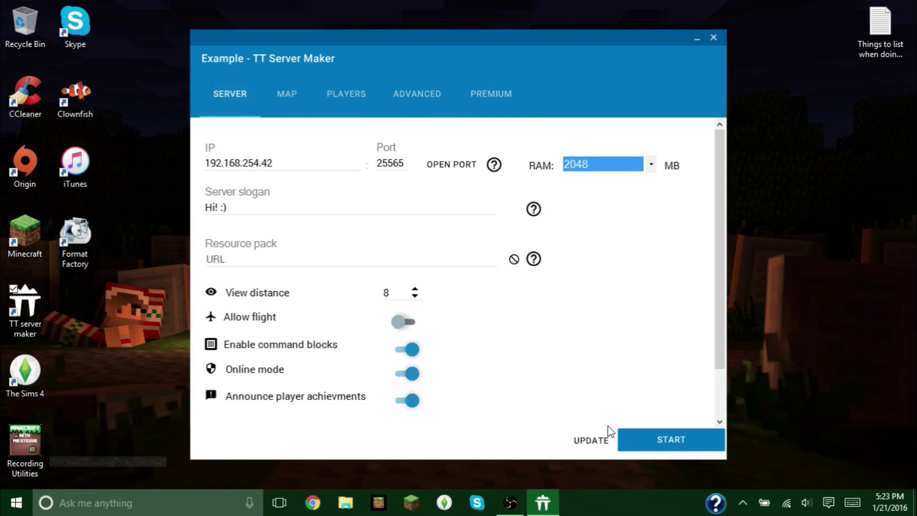
- Start the server, browse the official releases offered for download, try 1.7.10 and reselect version 1.8.9
{"action": "left_click", "coordinate": [661, 445]}
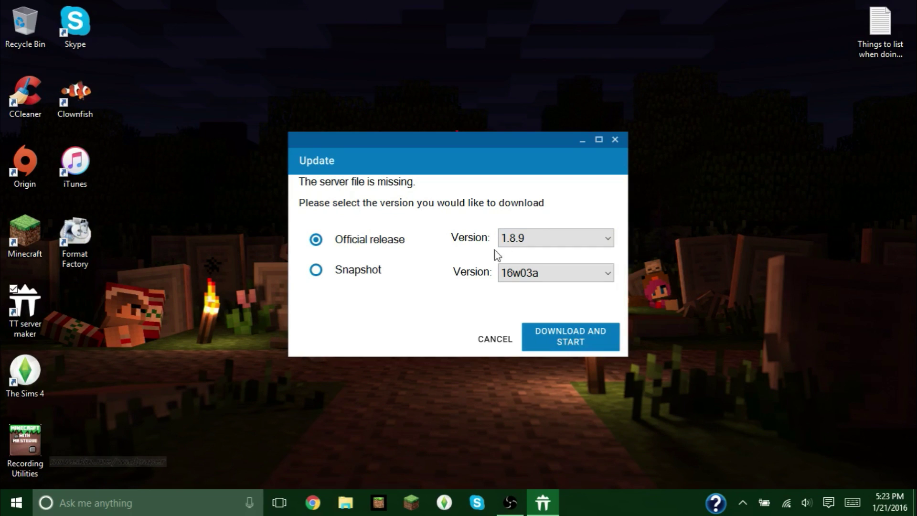
{"action": "left_click", "coordinate": [536, 245]}
{"action": "scroll", "coordinate": [583, 244], "scroll_direction": "down", "scroll_amount": 1}
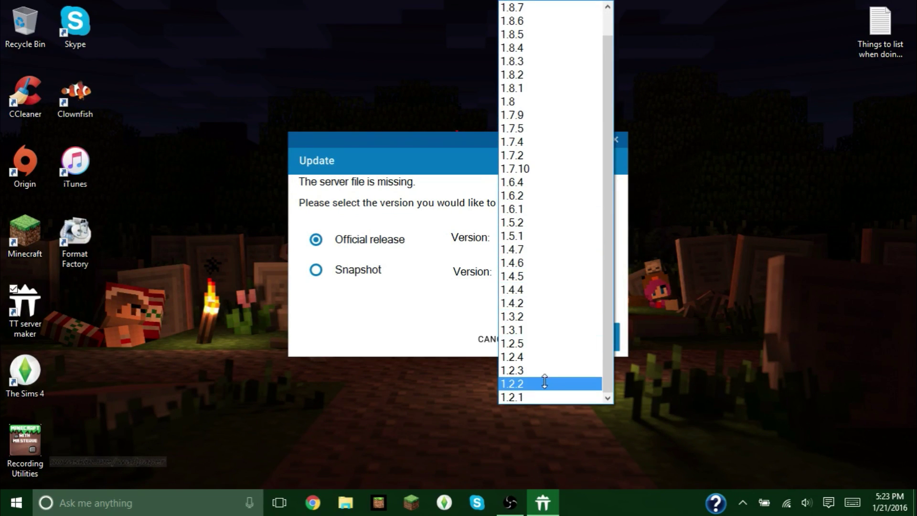
{"action": "scroll", "coordinate": [528, 396], "scroll_direction": "up", "scroll_amount": 1}
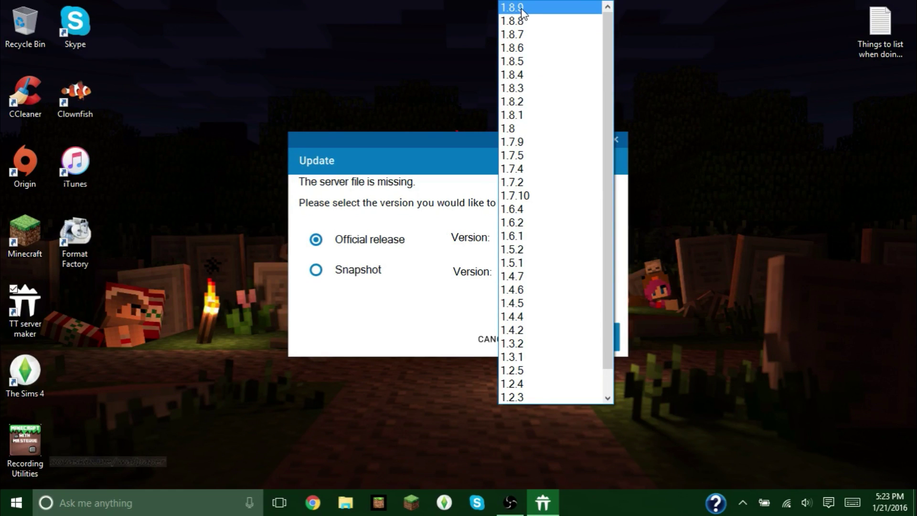
{"action": "left_click", "coordinate": [547, 195]}
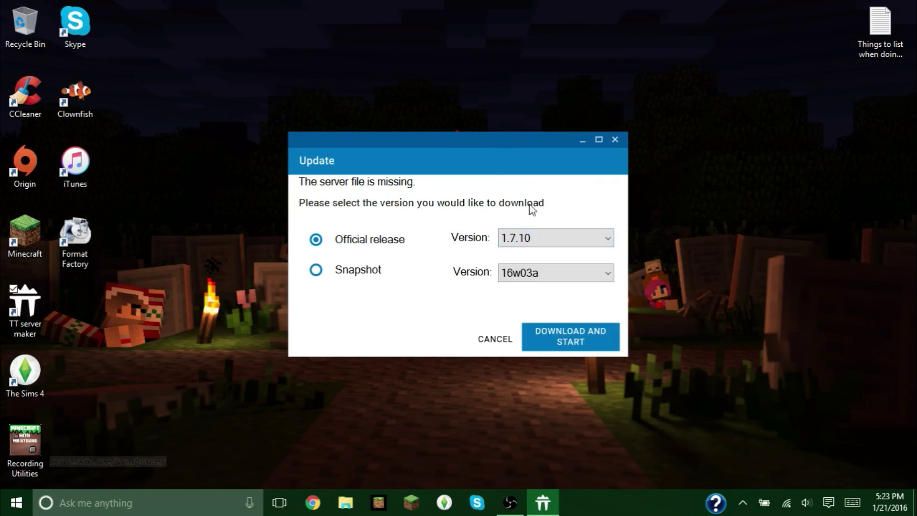
{"action": "left_click", "coordinate": [536, 239]}
{"action": "scroll", "coordinate": [537, 36], "scroll_direction": "up", "scroll_amount": 1}
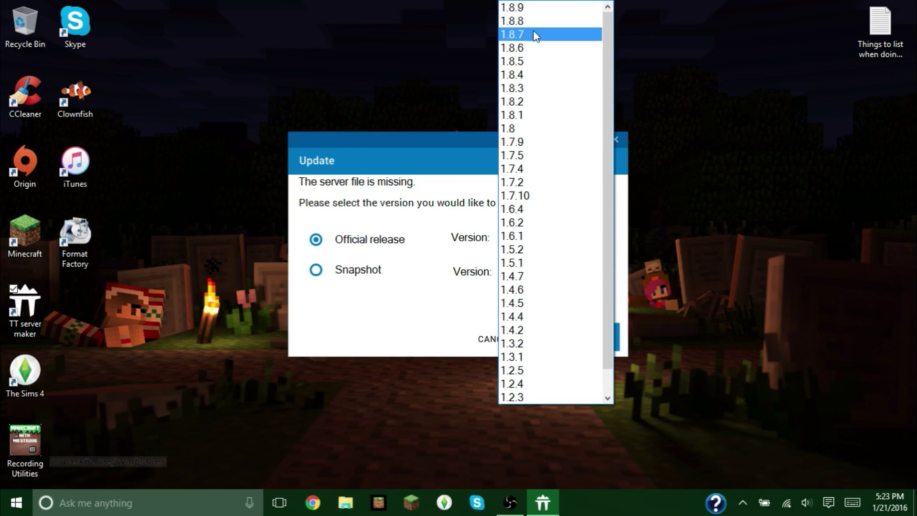
{"action": "left_click", "coordinate": [523, 6]}
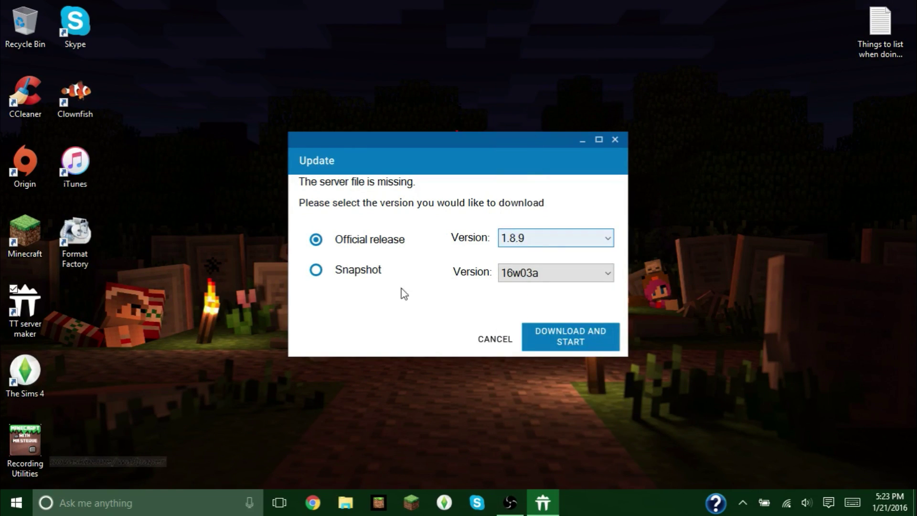
- Switch the download type to Snapshot and look through the available snapshot versions
{"action": "left_click", "coordinate": [353, 276]}
{"action": "left_click", "coordinate": [568, 275]}
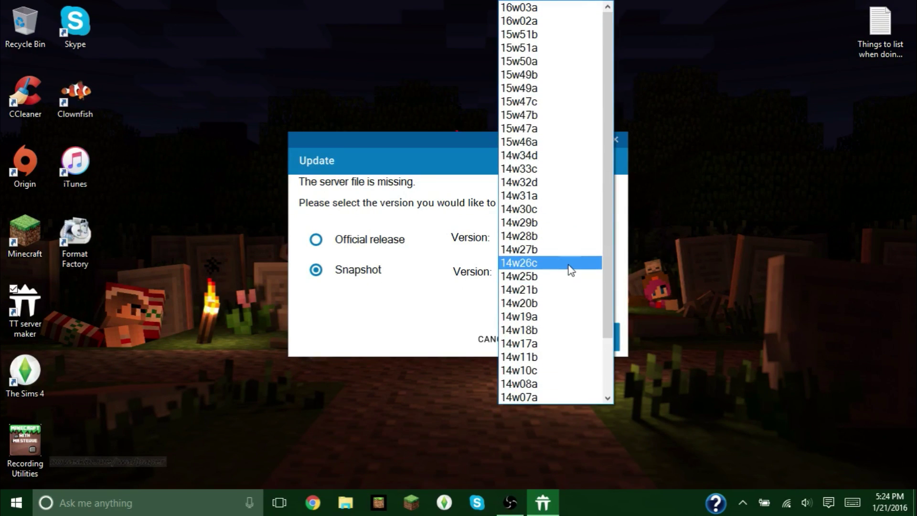
{"action": "scroll", "coordinate": [557, 352], "scroll_direction": "down", "scroll_amount": 3}
{"action": "scroll", "coordinate": [540, 377], "scroll_direction": "up", "scroll_amount": 2}
{"action": "scroll", "coordinate": [566, 313], "scroll_direction": "down", "scroll_amount": 2}
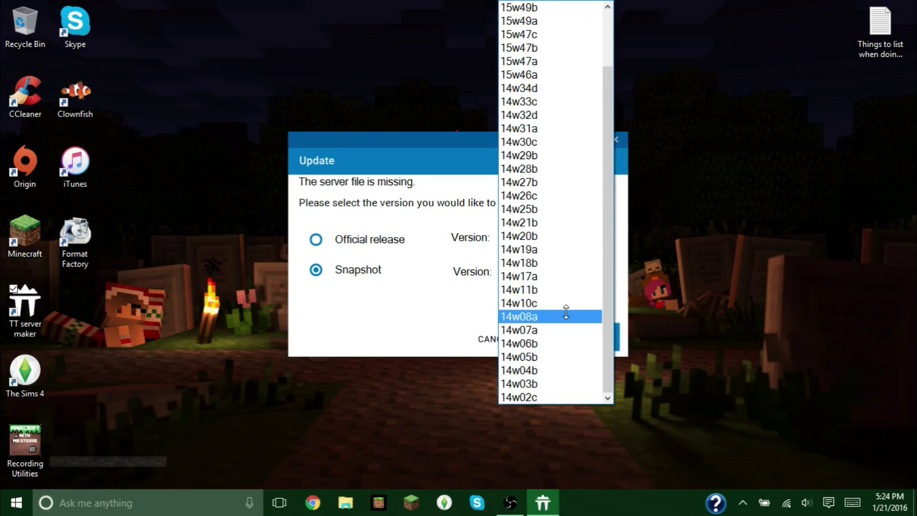
{"action": "scroll", "coordinate": [547, 395], "scroll_direction": "up", "scroll_amount": 2}
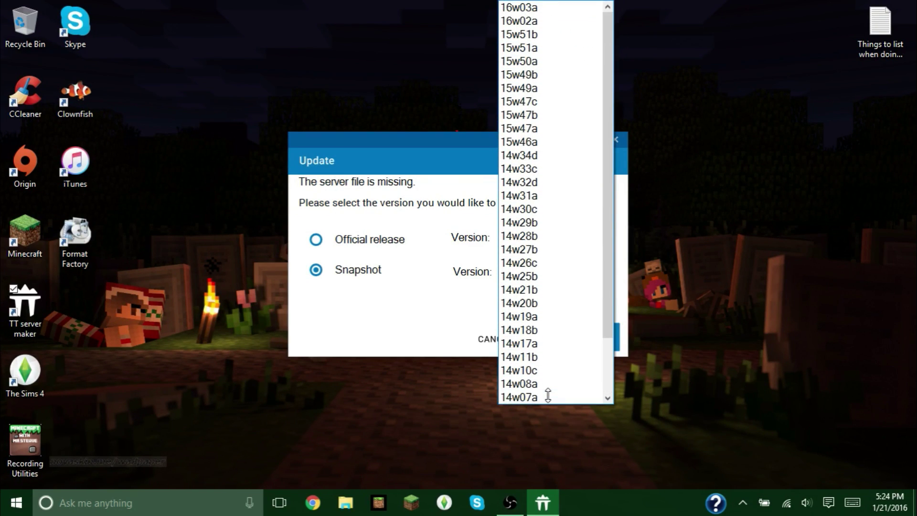
{"action": "left_click", "coordinate": [375, 312]}
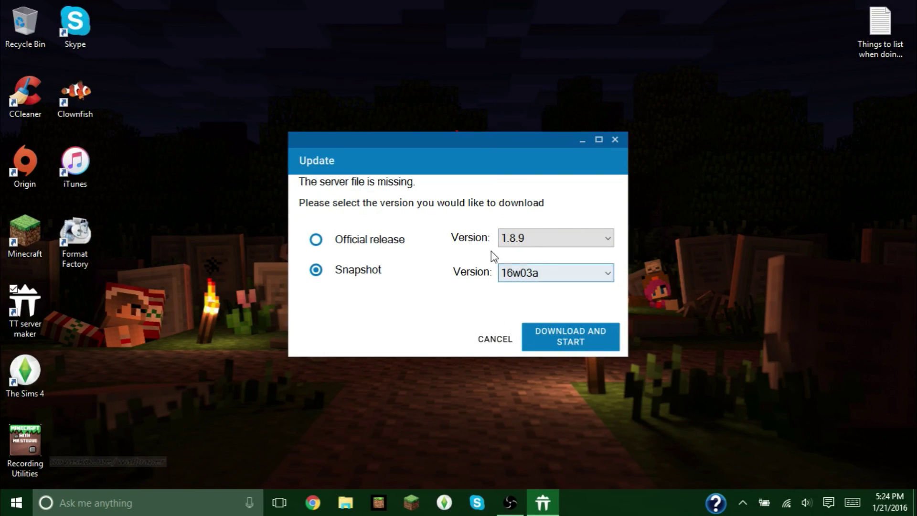
- Switch to the official release, download version 1.8.9 and start the server with it
{"action": "left_click", "coordinate": [385, 240]}
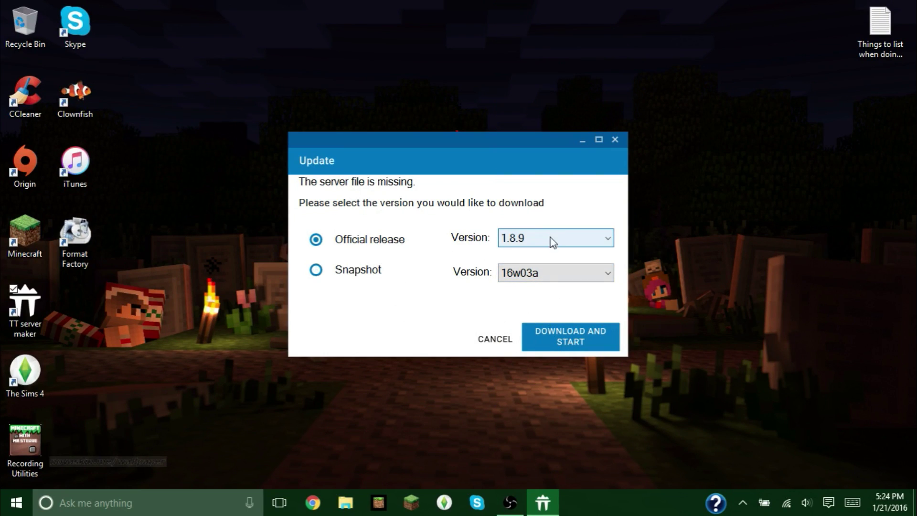
{"action": "left_click", "coordinate": [561, 333]}
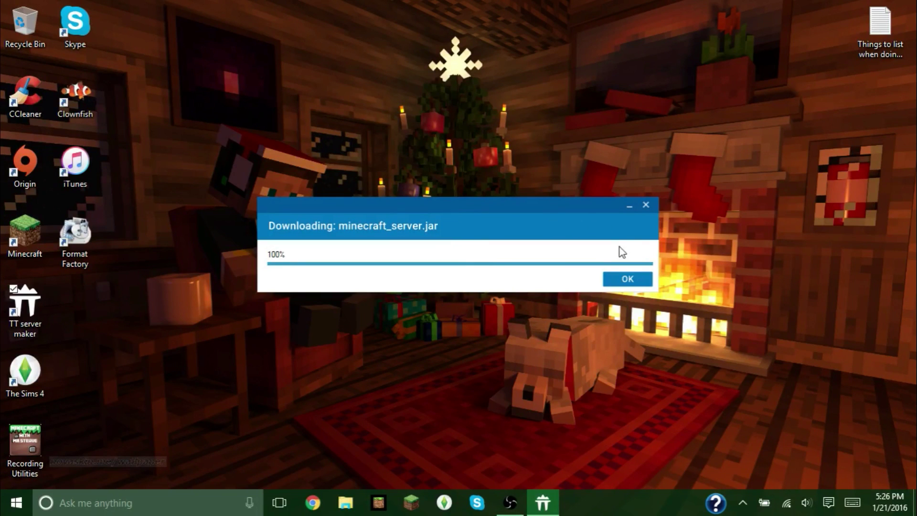
{"action": "left_click", "coordinate": [632, 278]}
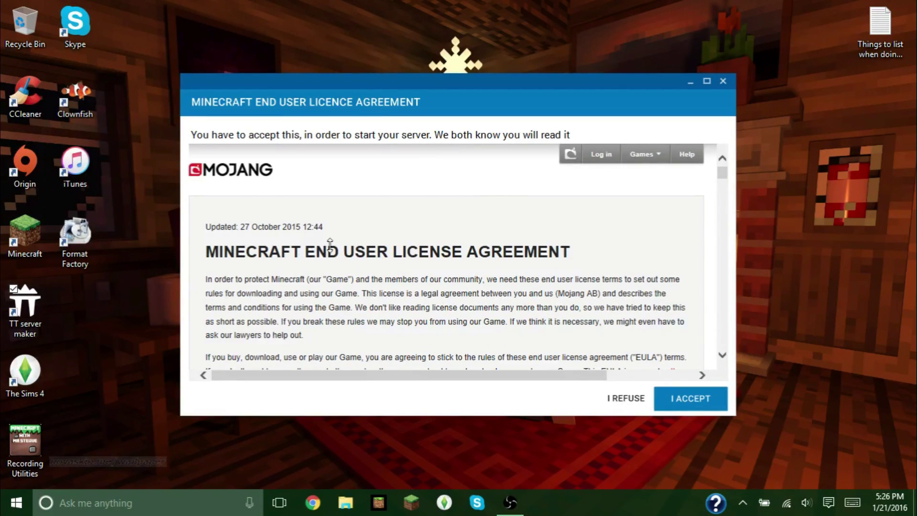
- Read through the Minecraft End User License Agreement and accept it
{"action": "scroll", "coordinate": [372, 241], "scroll_direction": "down", "scroll_amount": 4}
{"action": "scroll", "coordinate": [377, 241], "scroll_direction": "up", "scroll_amount": 4}
{"action": "scroll", "coordinate": [477, 258], "scroll_direction": "down", "scroll_amount": 6}
{"action": "scroll", "coordinate": [430, 226], "scroll_direction": "down", "scroll_amount": 3}
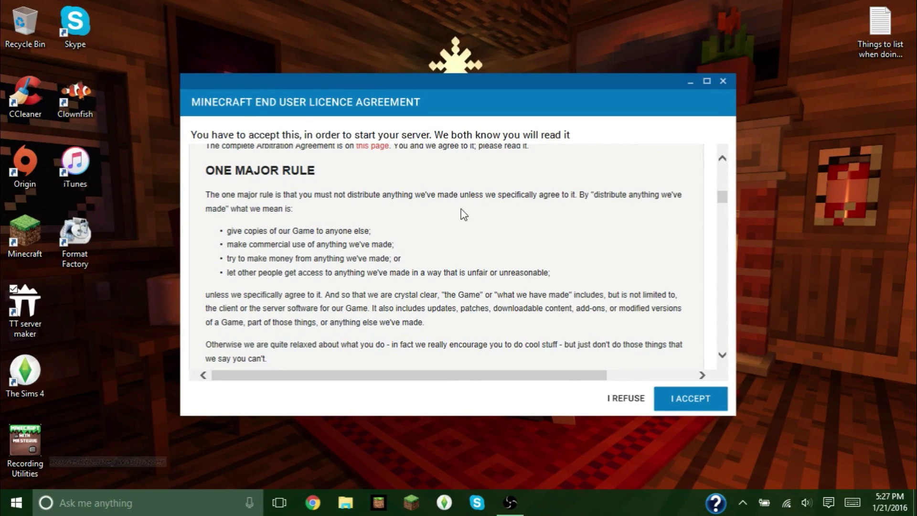
{"action": "scroll", "coordinate": [530, 205], "scroll_direction": "down", "scroll_amount": 1}
{"action": "scroll", "coordinate": [353, 270], "scroll_direction": "down", "scroll_amount": 7}
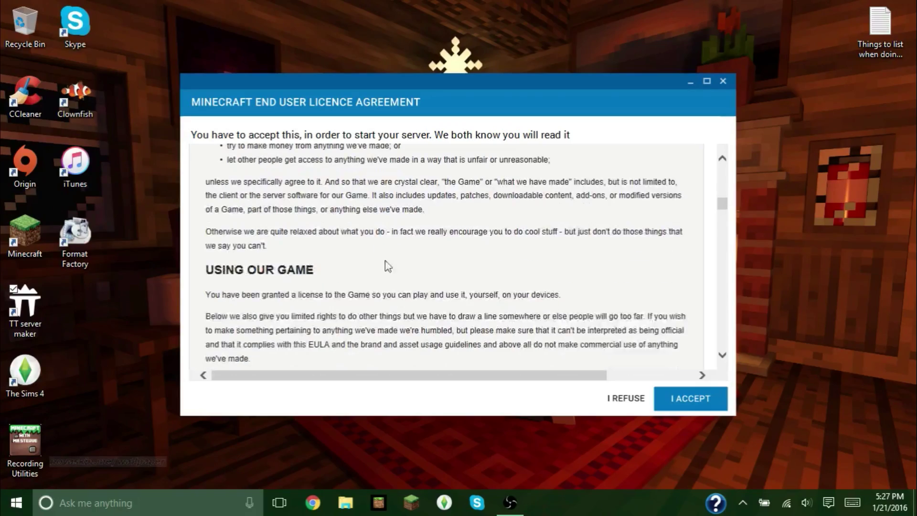
{"action": "scroll", "coordinate": [470, 253], "scroll_direction": "down", "scroll_amount": 8}
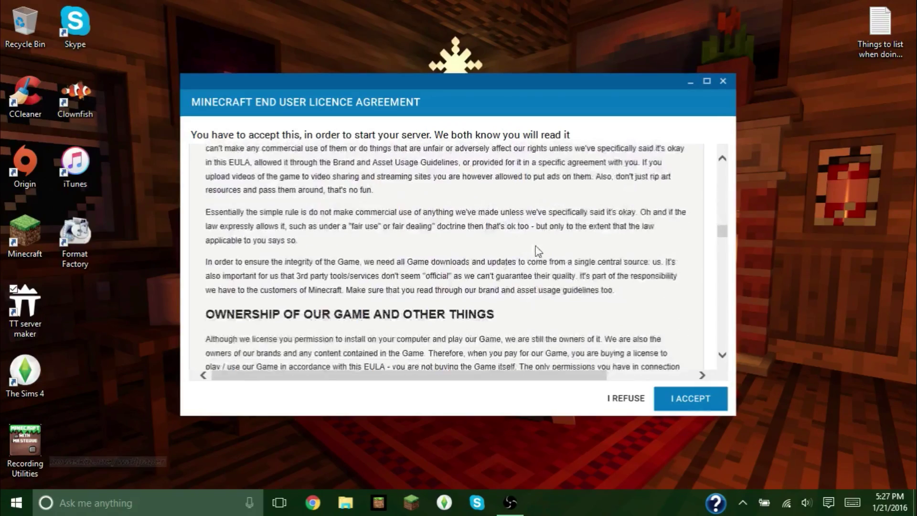
{"action": "scroll", "coordinate": [432, 248], "scroll_direction": "down", "scroll_amount": 20}
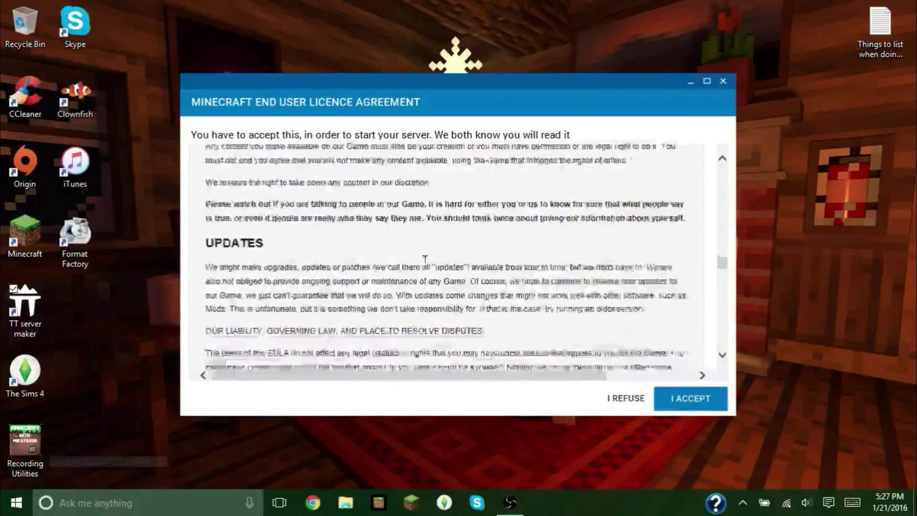
{"action": "scroll", "coordinate": [427, 260], "scroll_direction": "down", "scroll_amount": 3}
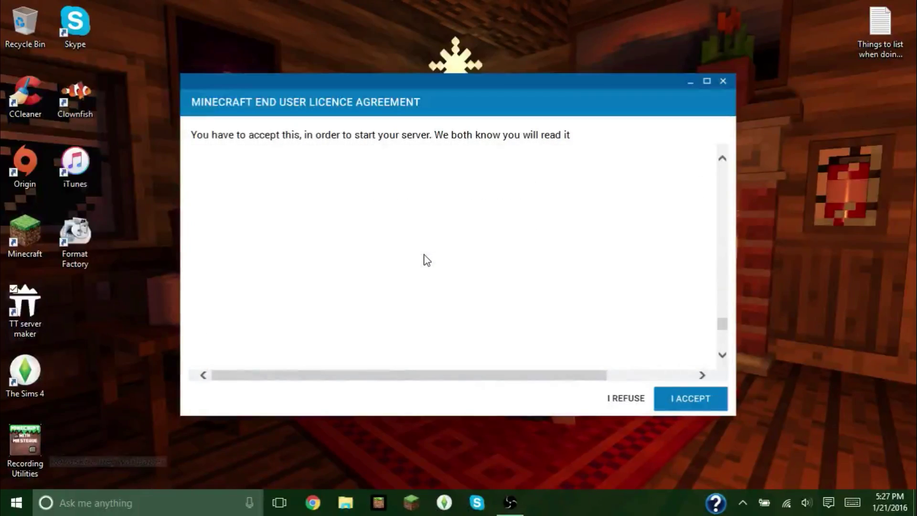
{"action": "scroll", "coordinate": [426, 260], "scroll_direction": "up", "scroll_amount": 5}
{"action": "scroll", "coordinate": [427, 258], "scroll_direction": "up", "scroll_amount": 20}
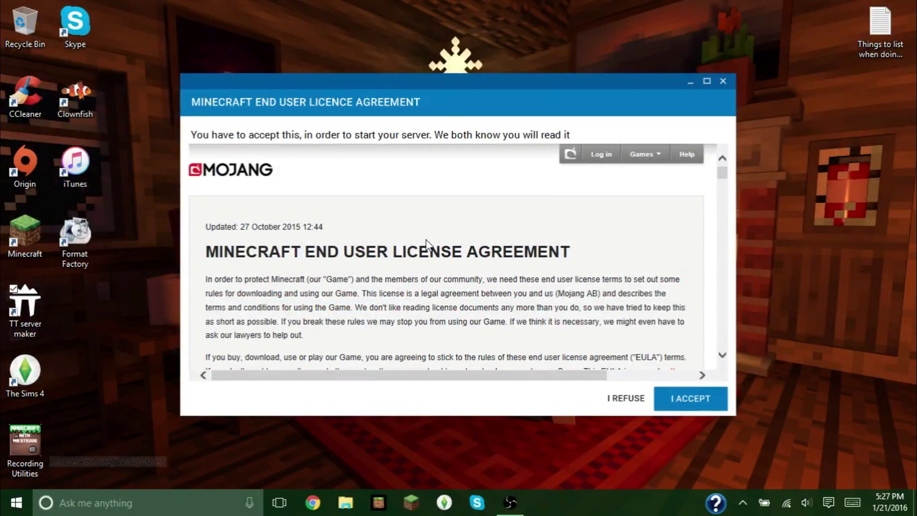
{"action": "left_click", "coordinate": [693, 400]}
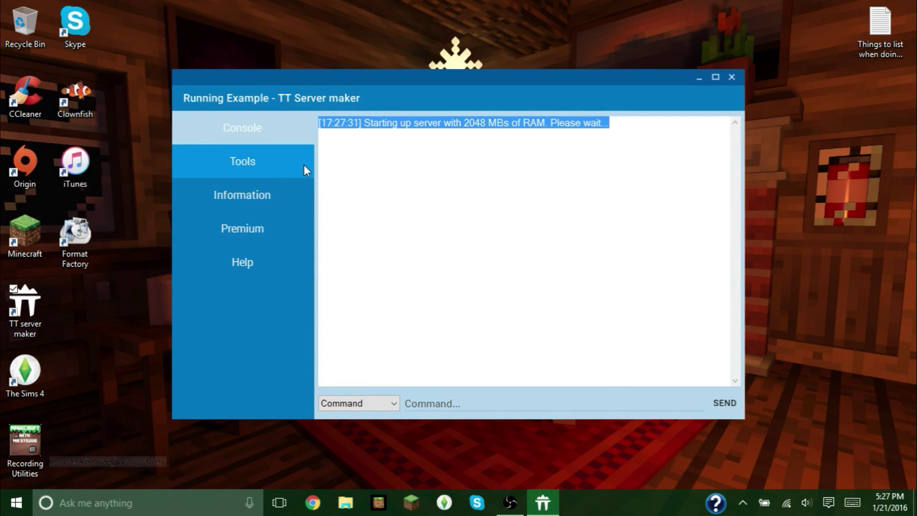
- Open the Countdown tool, enable the beep sound for players and set the starting message to "Hi"
{"action": "left_click", "coordinate": [452, 129]}
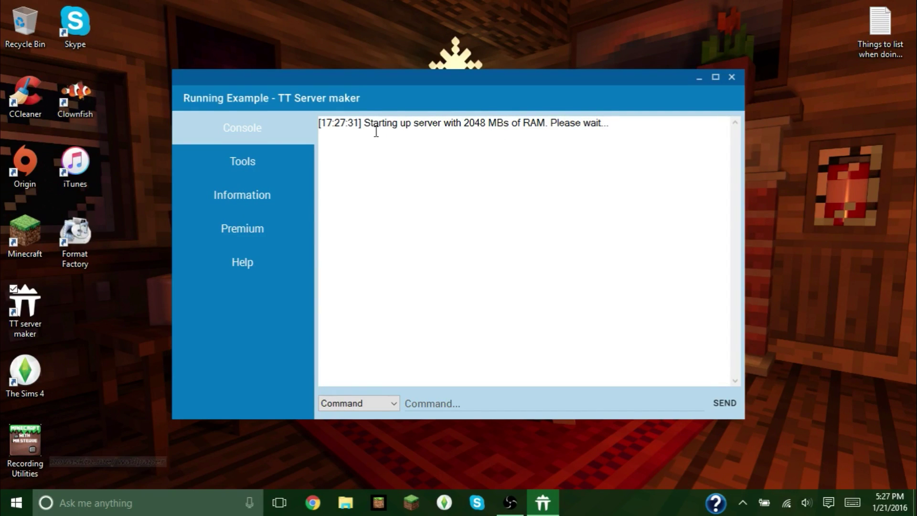
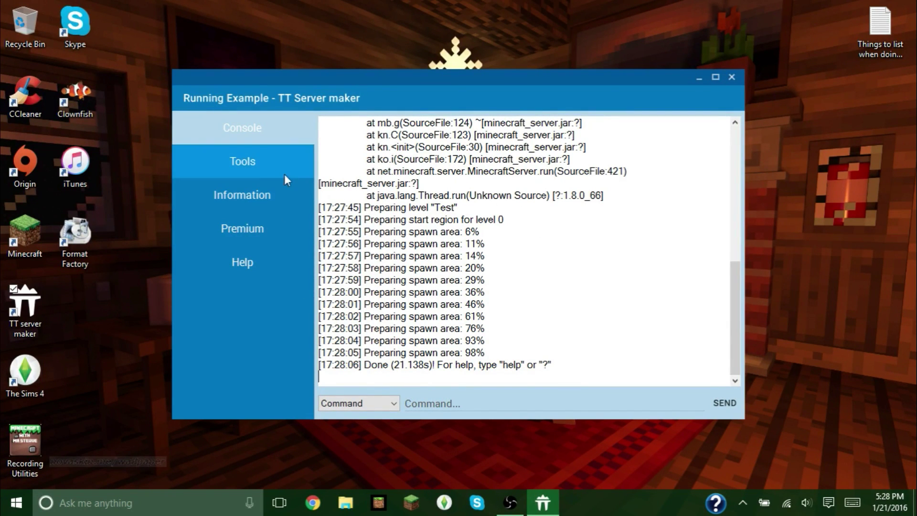
{"action": "left_click", "coordinate": [264, 162]}
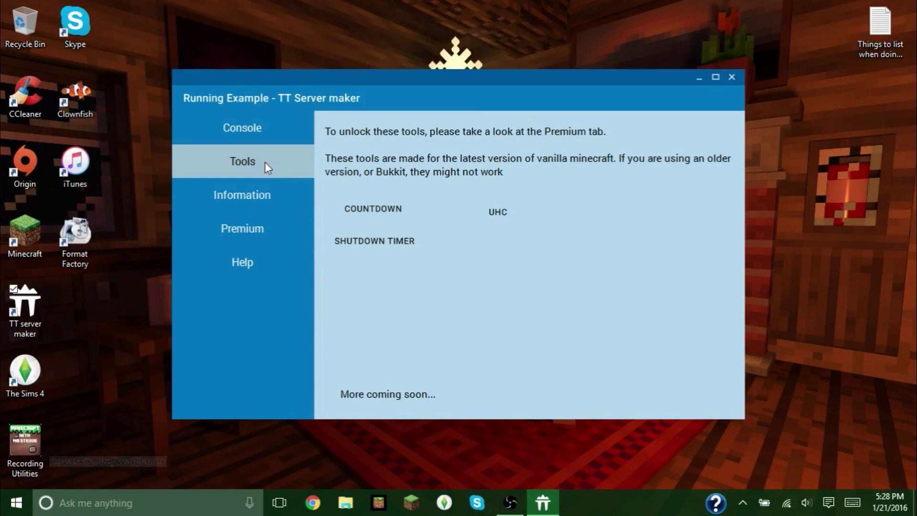
{"action": "left_click", "coordinate": [374, 211]}
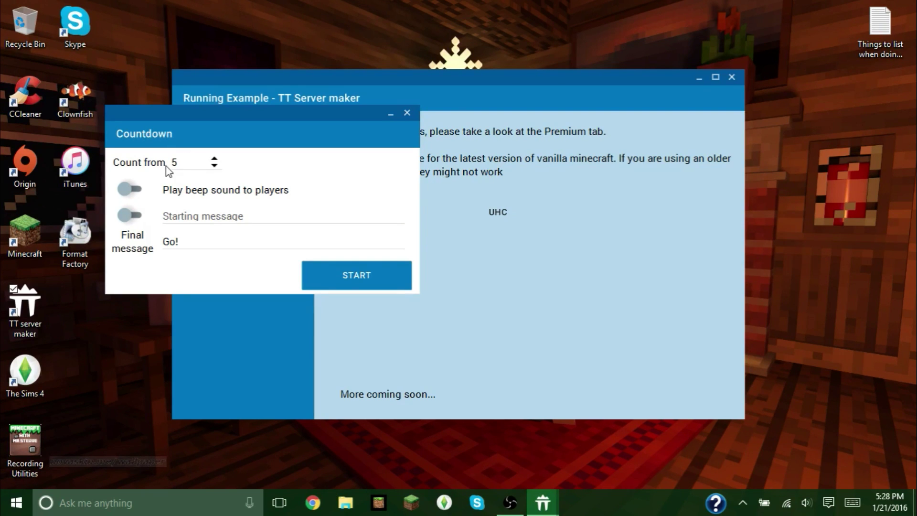
{"action": "left_click", "coordinate": [126, 182]}
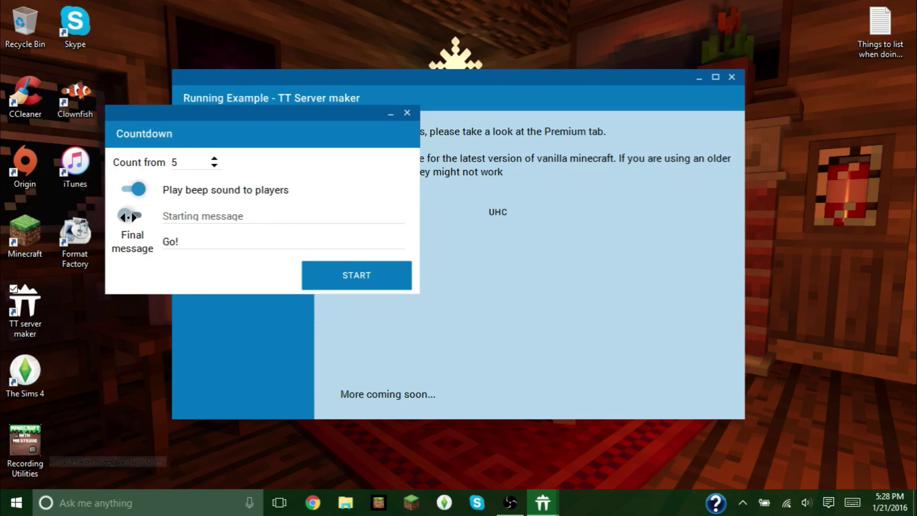
{"action": "left_click", "coordinate": [126, 214]}
{"action": "left_click", "coordinate": [192, 216]}
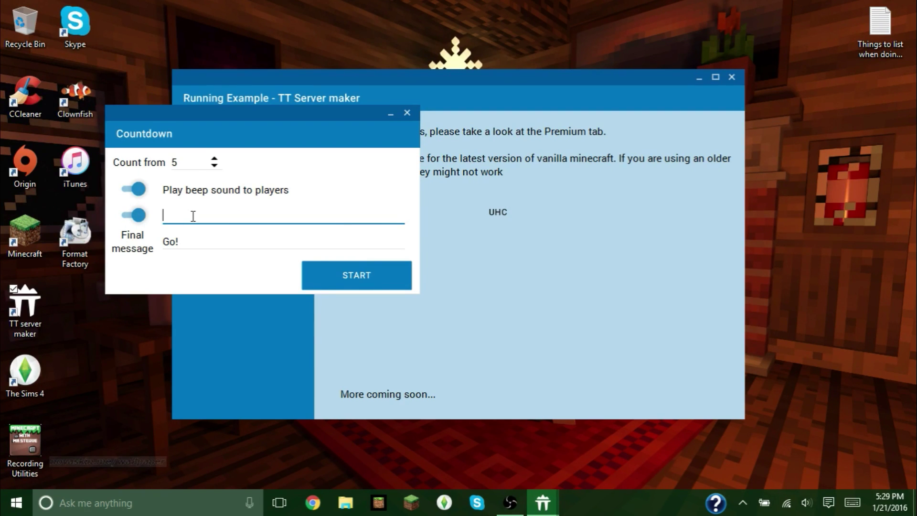
{"action": "type", "text": "Hi"}
- Set the countdown's final message to "Bye", start the countdown and check its messages in the console
{"action": "left_click", "coordinate": [180, 240]}
{"action": "key", "text": "BackSpace"}
{"action": "key", "text": "BackSpace"}
{"action": "key", "text": "BackSpace"}
{"action": "type", "text": "Bye"}
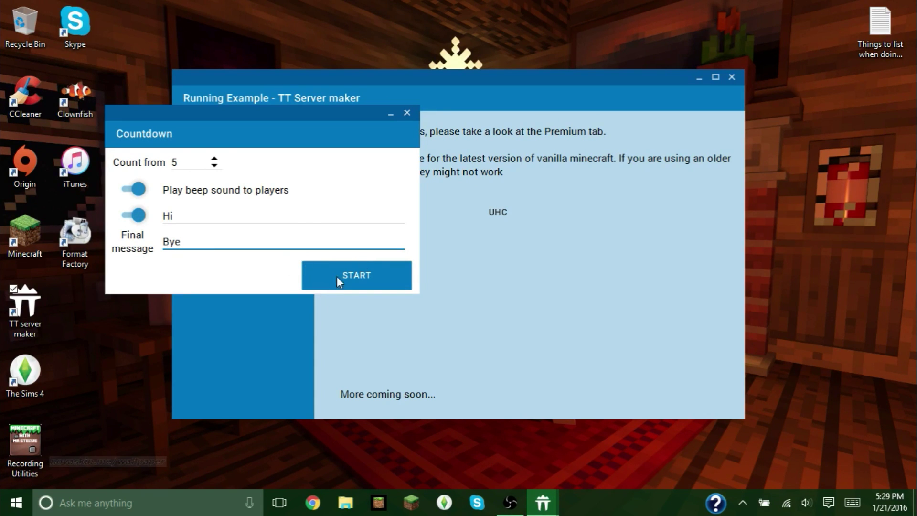
{"action": "left_click", "coordinate": [376, 270]}
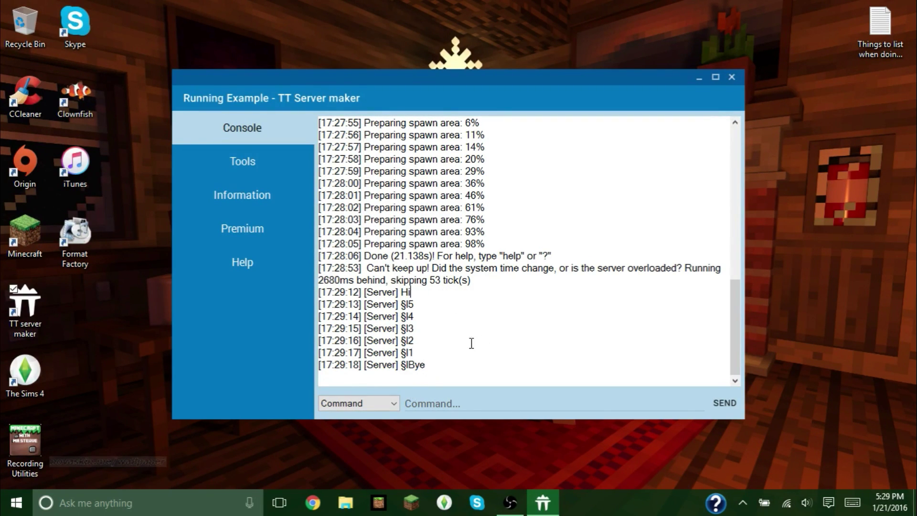
{"action": "left_click_drag", "start_coordinate": [400, 292], "coordinate": [426, 293]}
{"action": "left_click", "coordinate": [426, 293]}
- Open the shutdown timer, choose to stop the server rather than shut down the computer, and set the date to January 21, 2016
{"action": "left_click", "coordinate": [271, 167]}
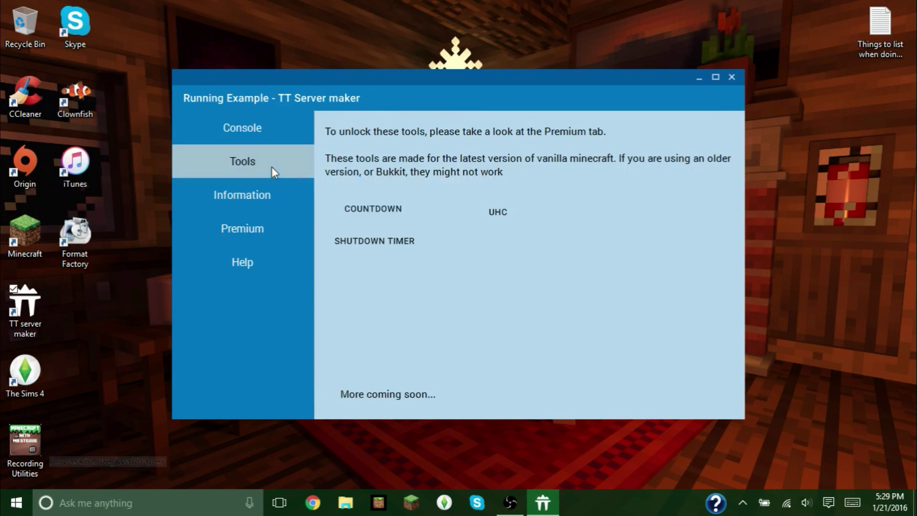
{"action": "left_click", "coordinate": [386, 252]}
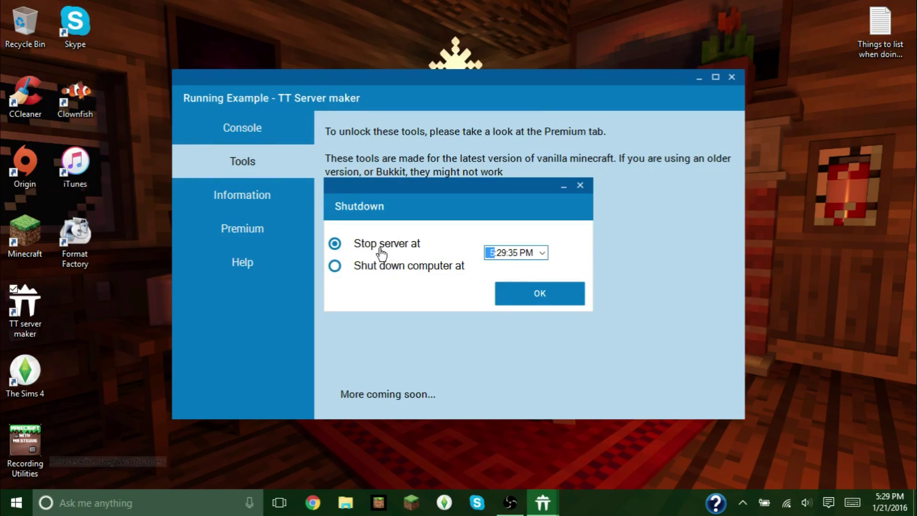
{"action": "left_click", "coordinate": [408, 272]}
{"action": "left_click", "coordinate": [363, 247]}
{"action": "left_click", "coordinate": [542, 252]}
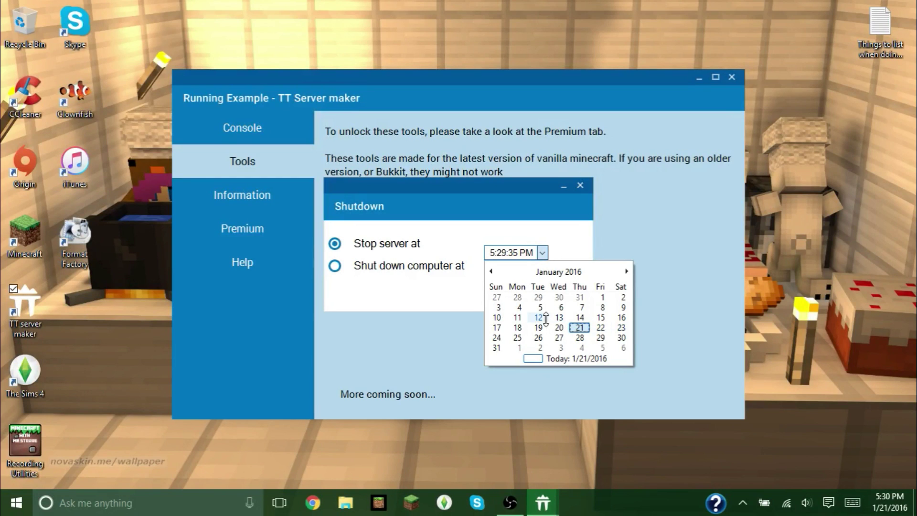
{"action": "left_click", "coordinate": [620, 338]}
{"action": "left_click", "coordinate": [542, 252]}
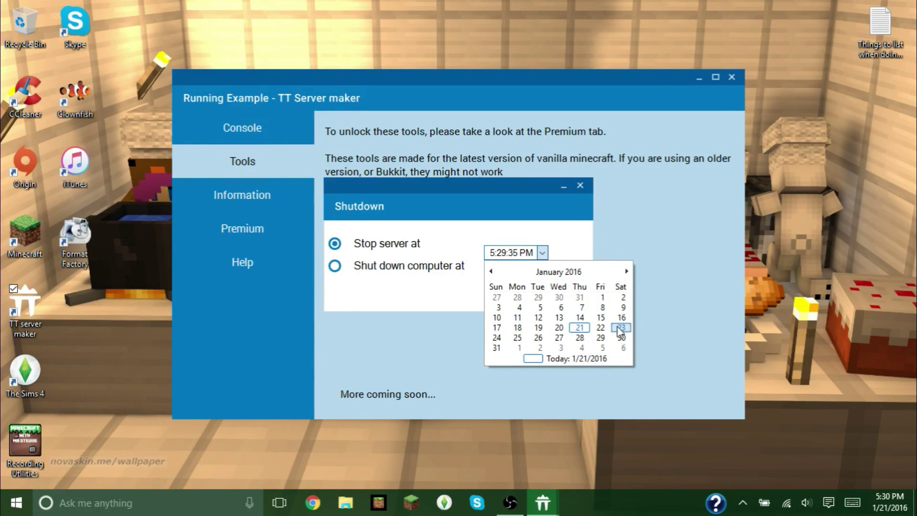
{"action": "left_click", "coordinate": [581, 328]}
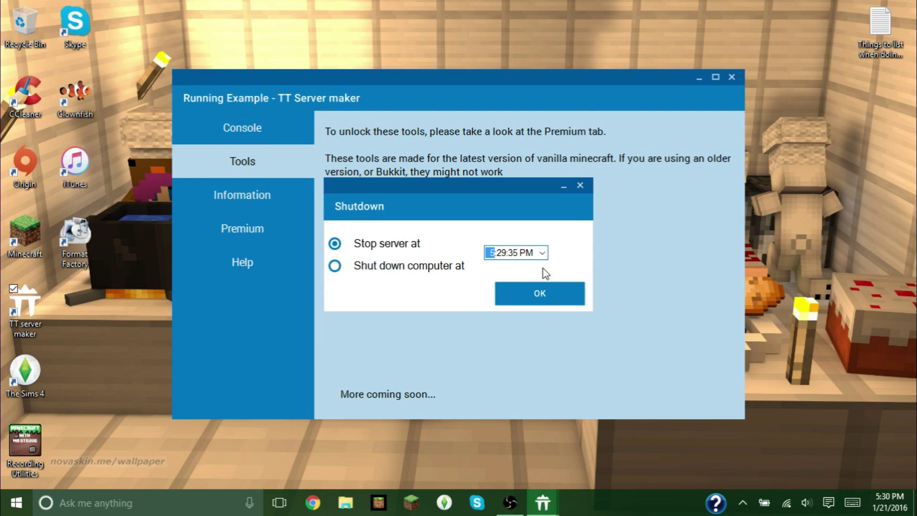
- Set the minutes of the server's stop time to 37 and schedule the stop
{"action": "left_click", "coordinate": [493, 256]}
{"action": "left_click", "coordinate": [490, 256]}
{"action": "left_click", "coordinate": [501, 256]}
{"action": "type", "text": "37"}
{"action": "left_click", "coordinate": [525, 254]}
{"action": "key", "text": "Up"}
{"action": "left_click", "coordinate": [491, 253]}
{"action": "left_click", "coordinate": [529, 292]}
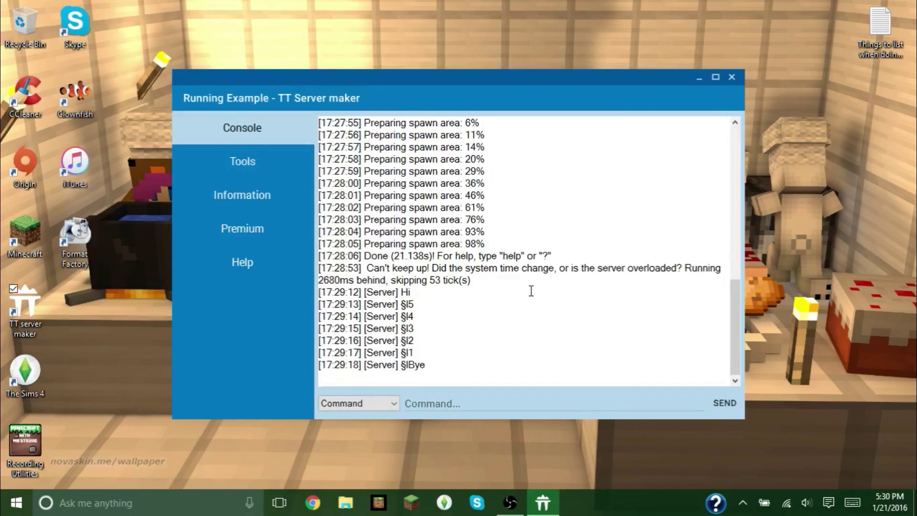
- Cancel the scheduled server stop in the shutdown timer and close the timer
{"action": "left_click", "coordinate": [261, 164]}
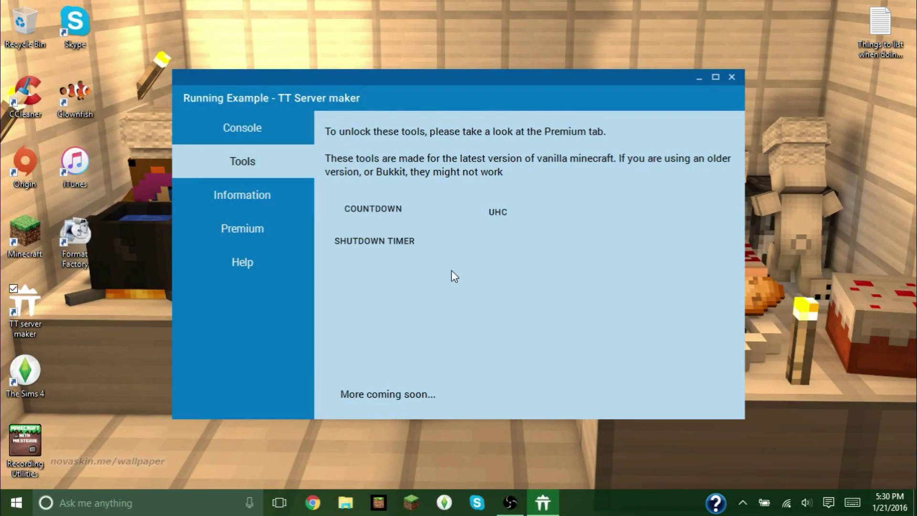
{"action": "left_click", "coordinate": [368, 242]}
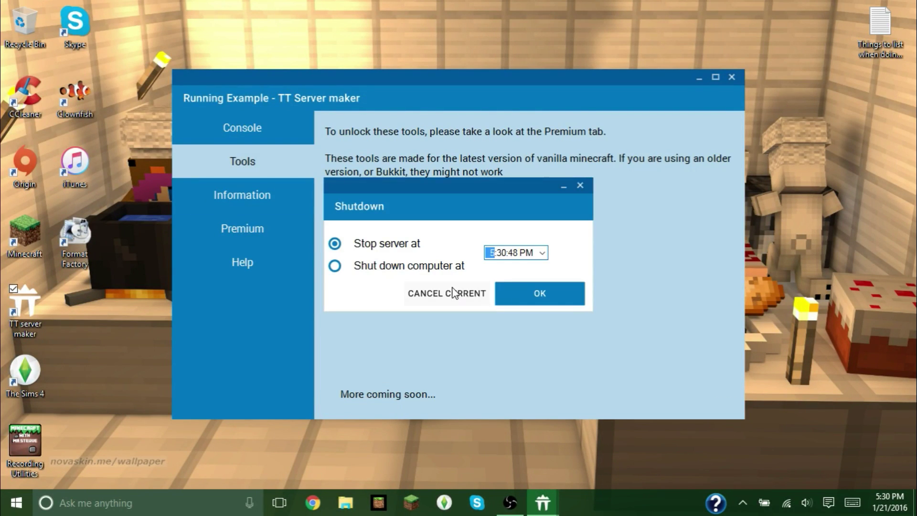
{"action": "left_click", "coordinate": [440, 296]}
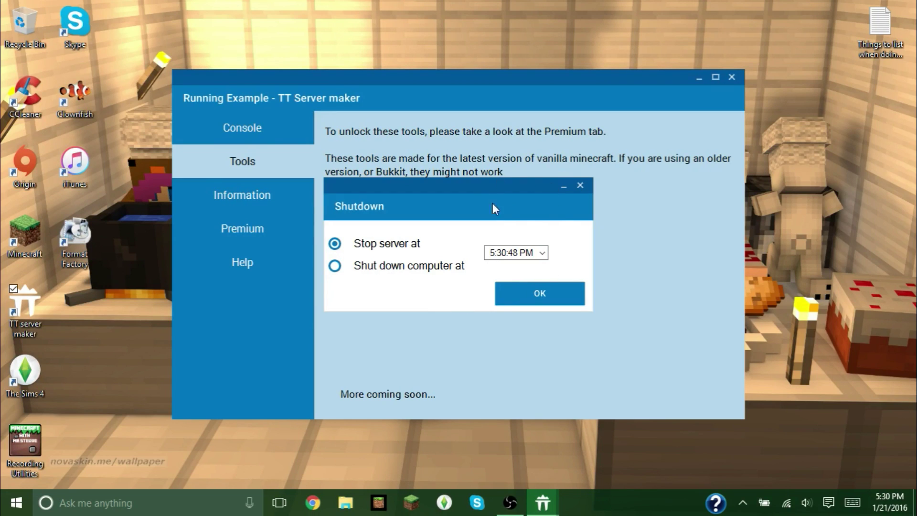
{"action": "left_click", "coordinate": [581, 187]}
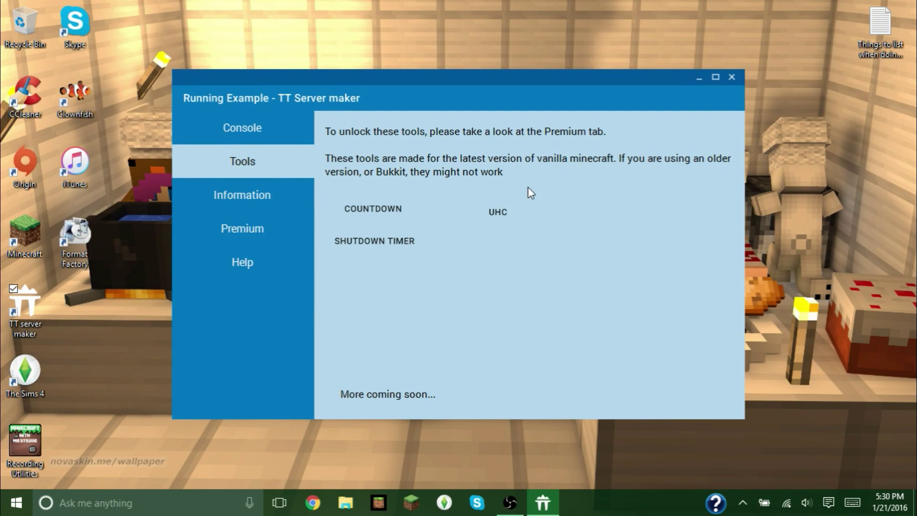
- Review the UHC (Ultra HardCore) game setup options and the help on the controlling player, leaving the game not set up
{"action": "left_click", "coordinate": [496, 213]}
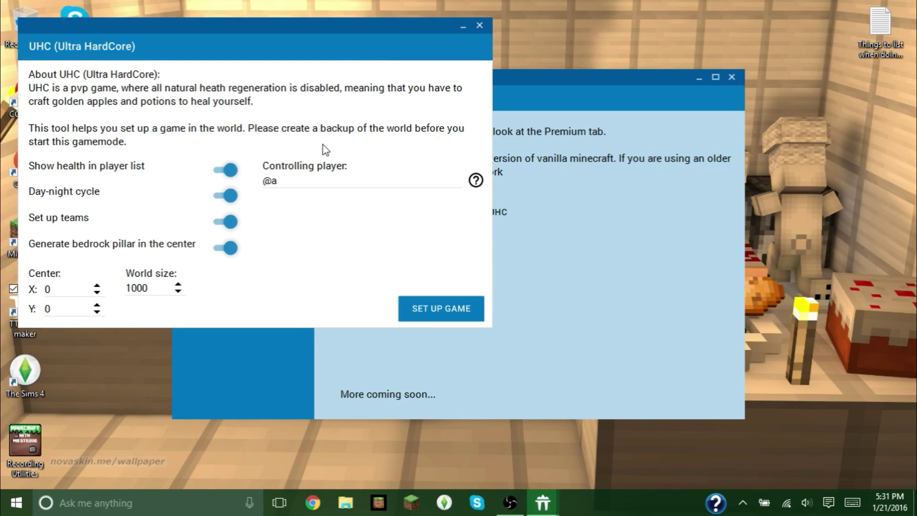
{"action": "left_click", "coordinate": [475, 180]}
{"action": "left_click_drag", "start_coordinate": [426, 182], "coordinate": [280, 337]}
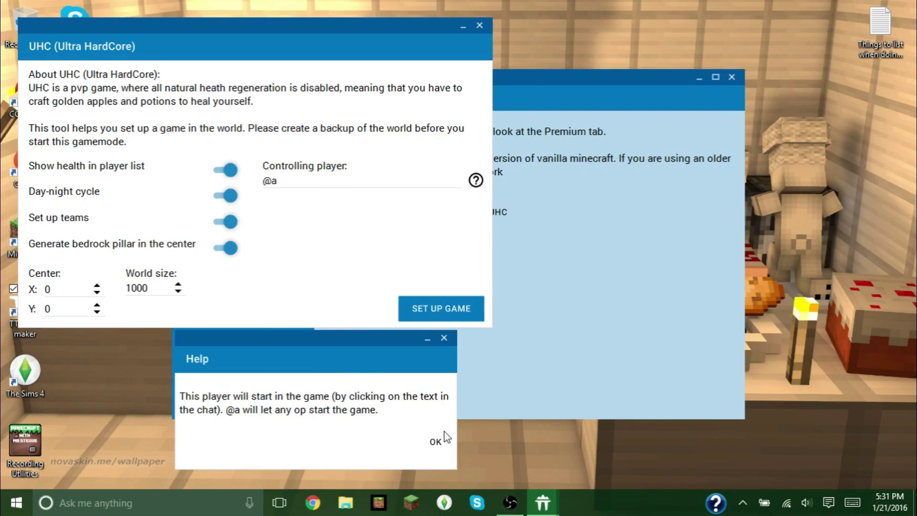
{"action": "left_click", "coordinate": [435, 447]}
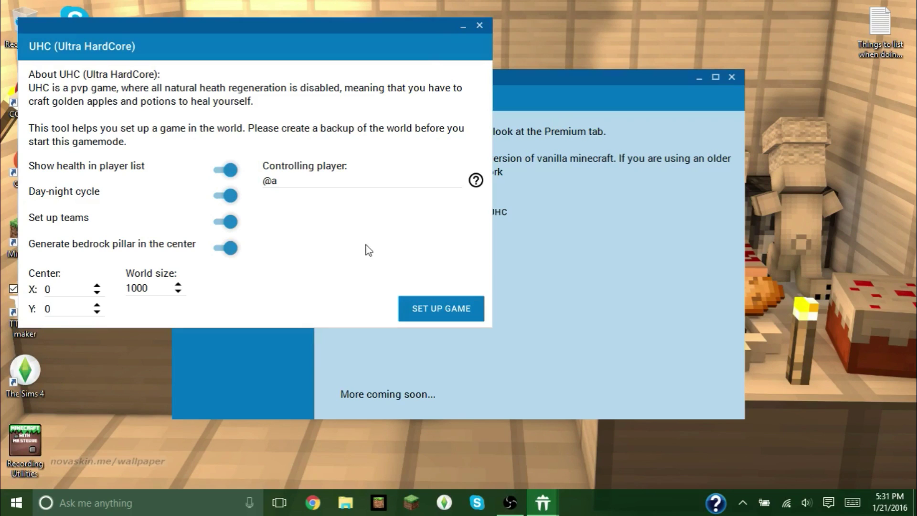
{"action": "left_click", "coordinate": [479, 26]}
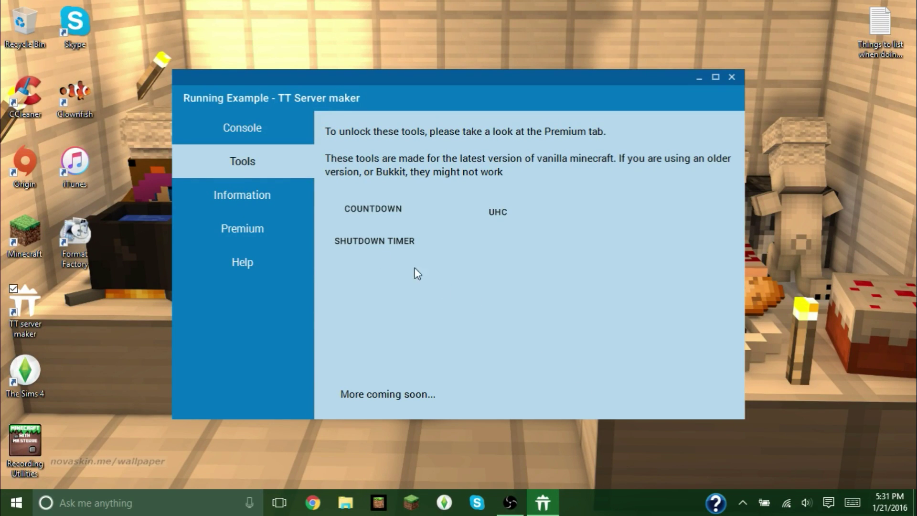
- Read the latest player activity at the end of the server console log
{"action": "left_click", "coordinate": [277, 197]}
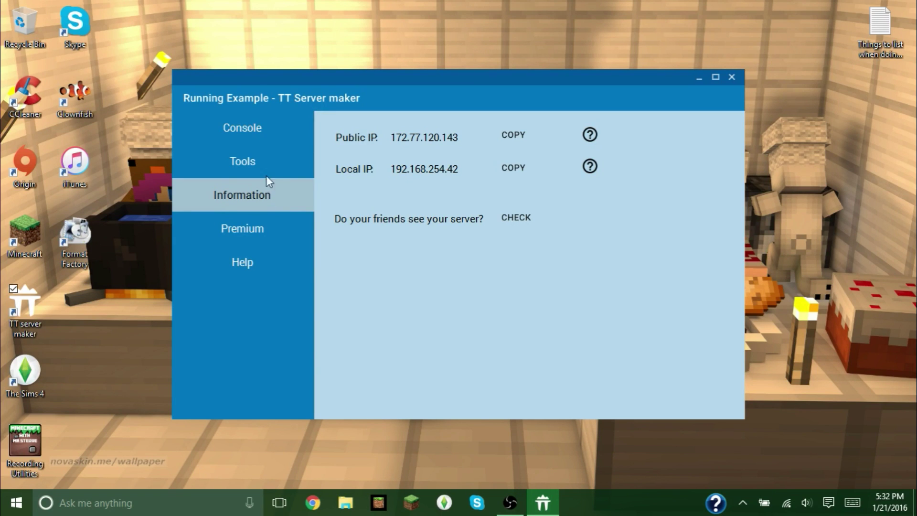
{"action": "left_click", "coordinate": [266, 160]}
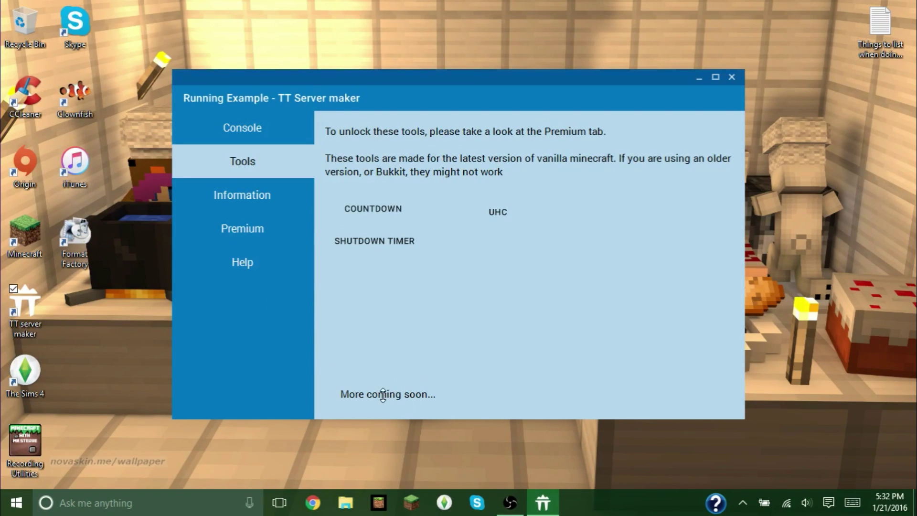
{"action": "left_click", "coordinate": [249, 137]}
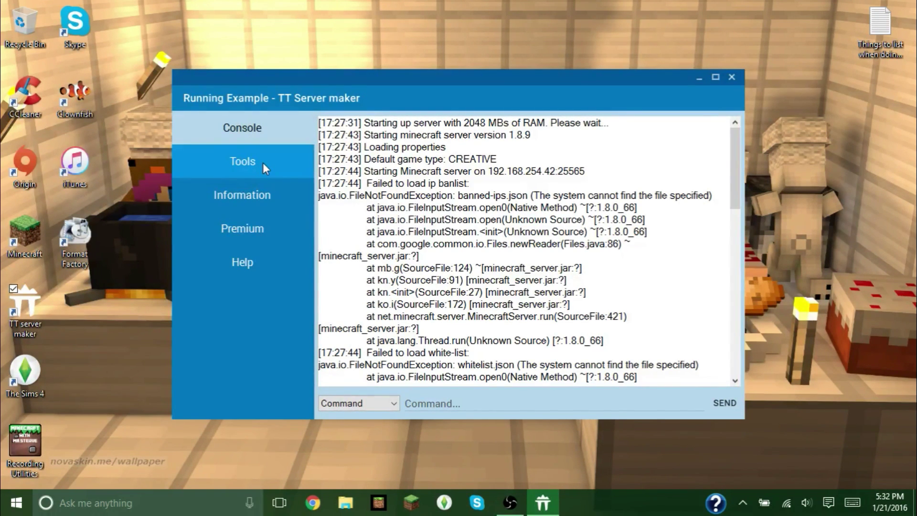
{"action": "scroll", "coordinate": [517, 329], "scroll_direction": "down", "scroll_amount": 15}
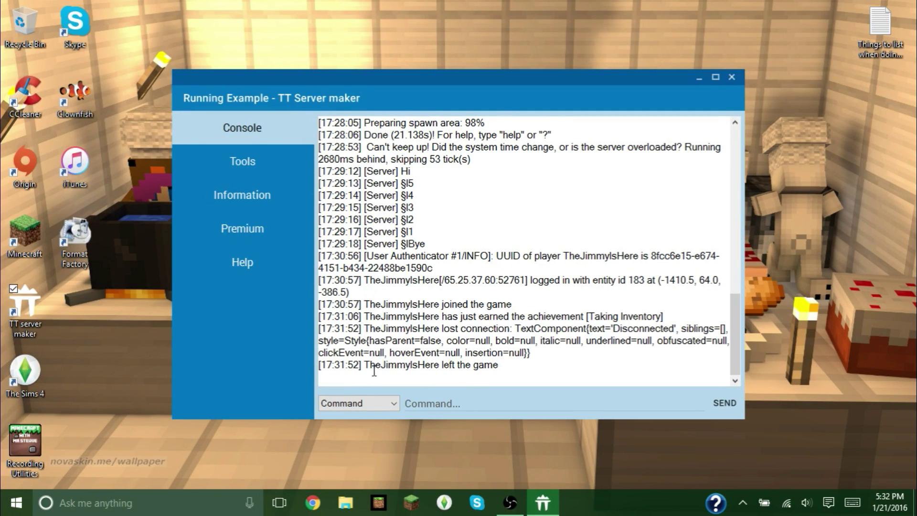
- Read the help notes on the server's public IP and local IP
{"action": "left_click", "coordinate": [267, 200]}
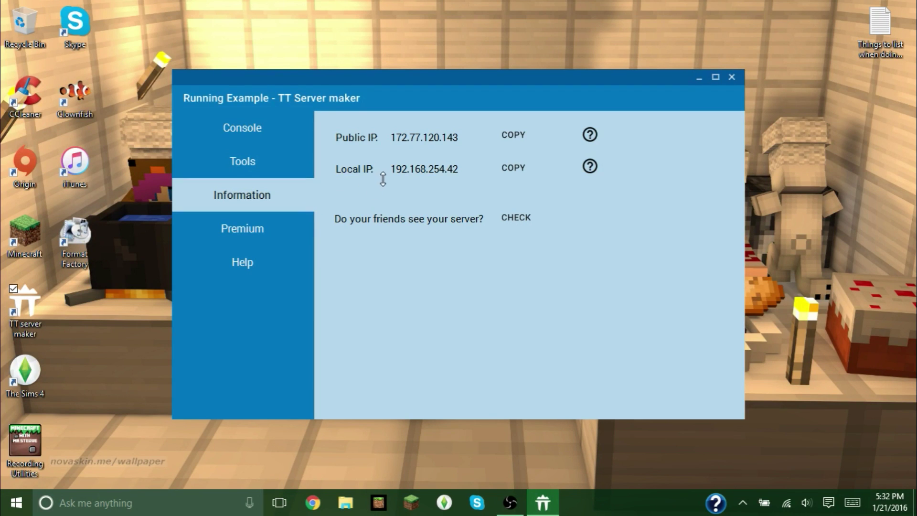
{"action": "left_click", "coordinate": [588, 136]}
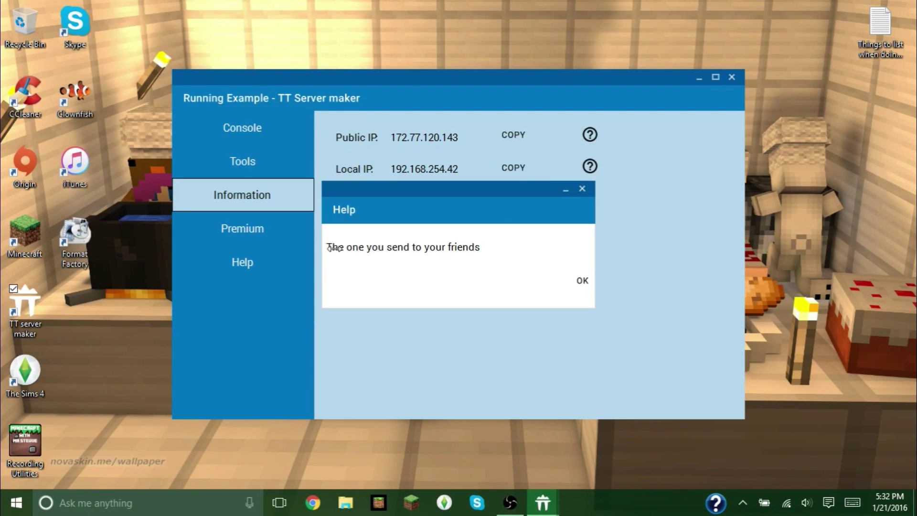
{"action": "left_click", "coordinate": [582, 282]}
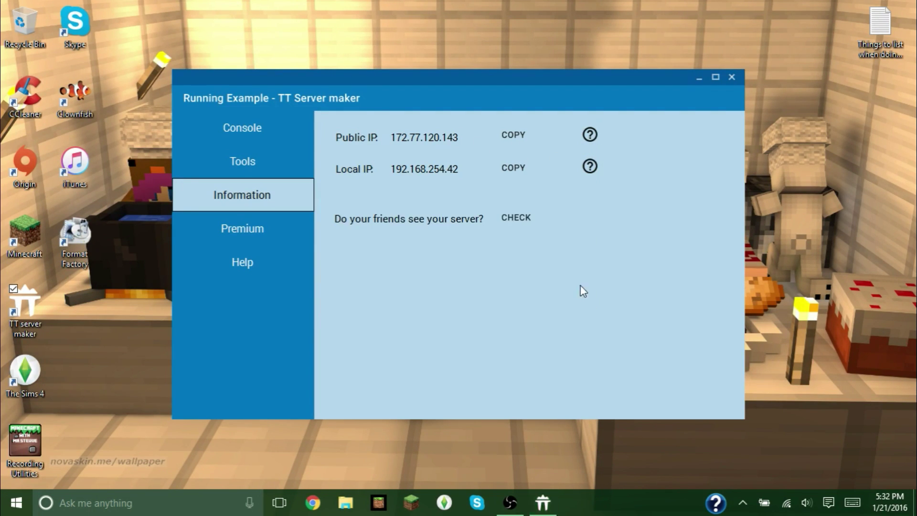
{"action": "left_click", "coordinate": [589, 167]}
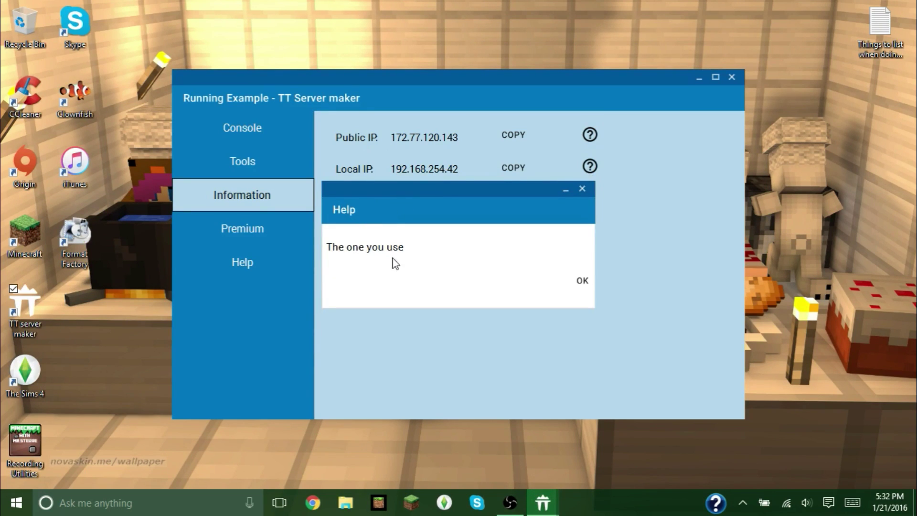
{"action": "left_click", "coordinate": [579, 283]}
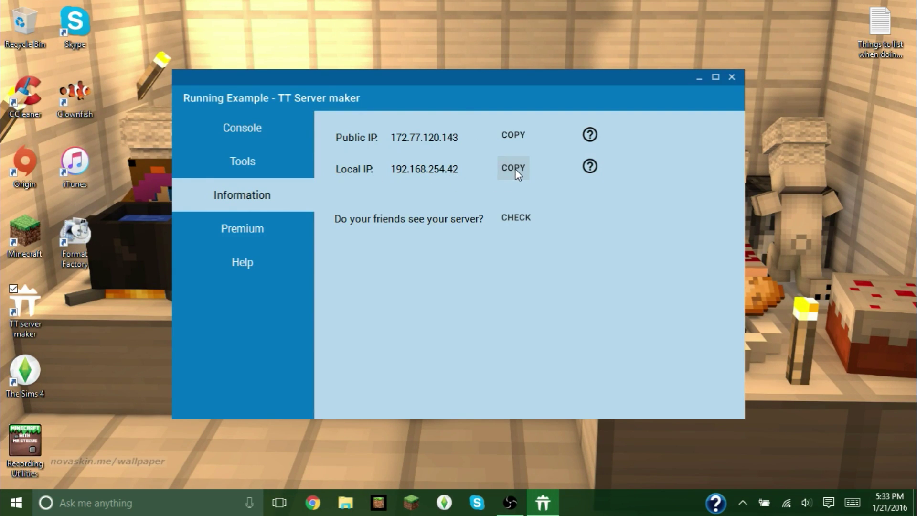
- Check whether friends can see the server and compare the result with the player log in the console
{"action": "left_click", "coordinate": [517, 223]}
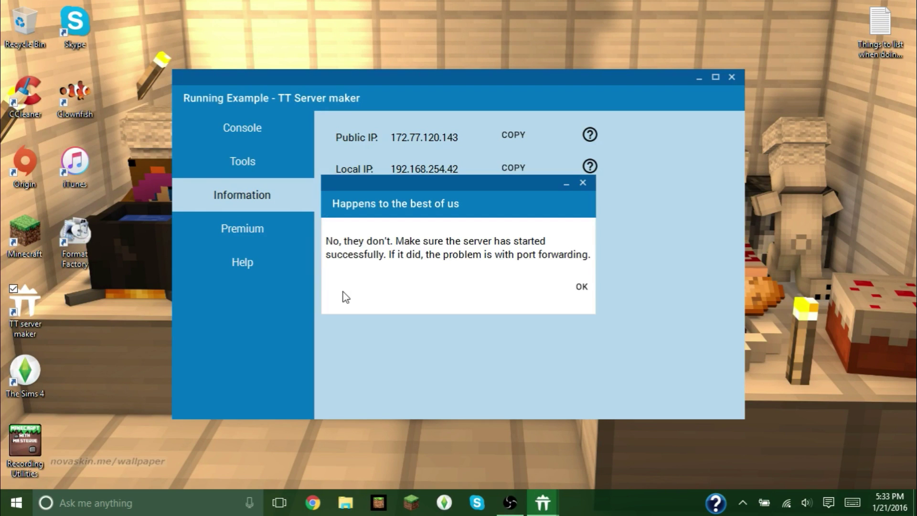
{"action": "left_click_drag", "start_coordinate": [414, 181], "coordinate": [417, 247]}
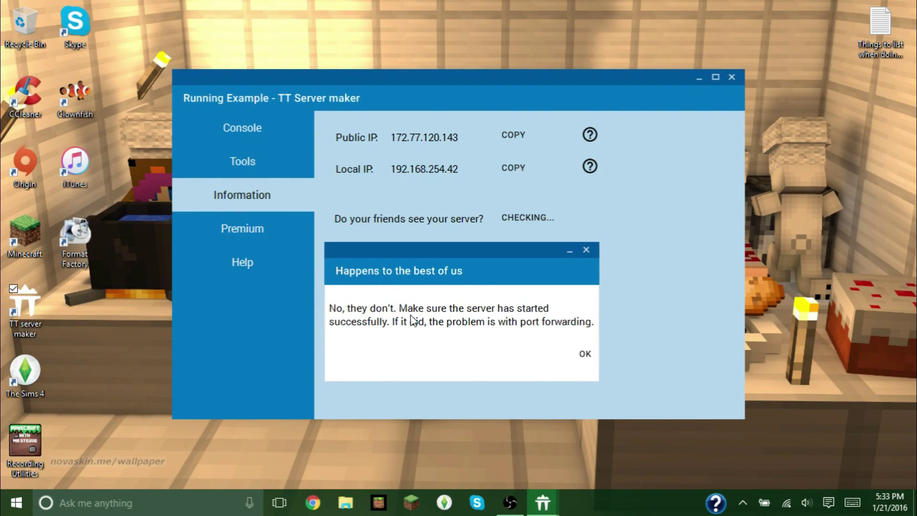
{"action": "left_click", "coordinate": [585, 353]}
{"action": "left_click", "coordinate": [250, 140]}
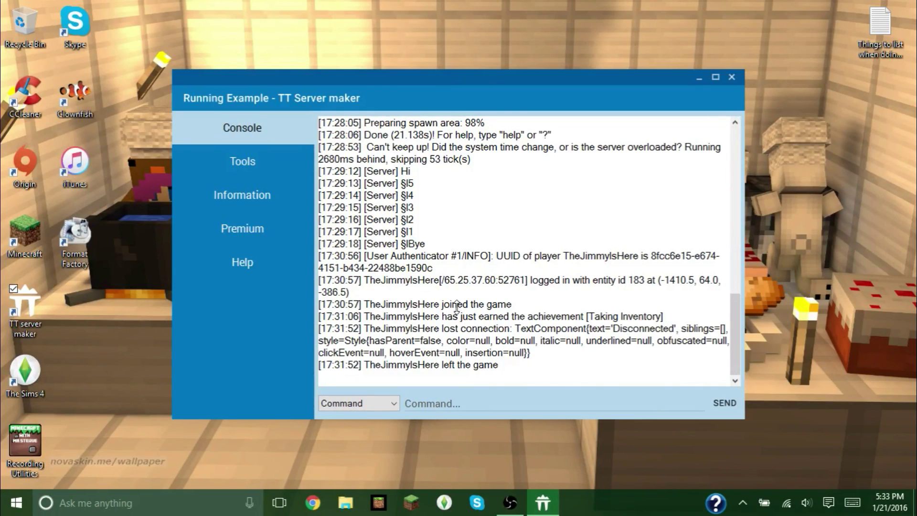
{"action": "left_click", "coordinate": [285, 192]}
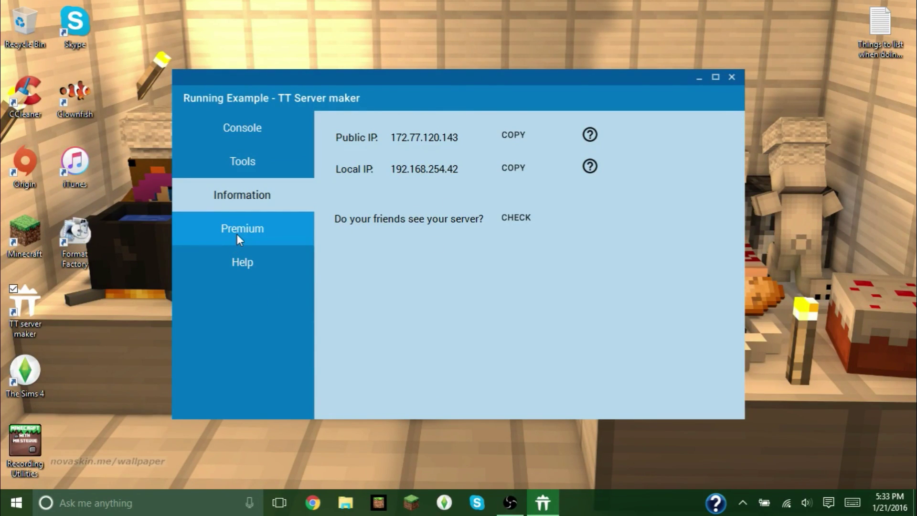
{"action": "left_click", "coordinate": [268, 163]}
{"action": "left_click", "coordinate": [269, 134]}
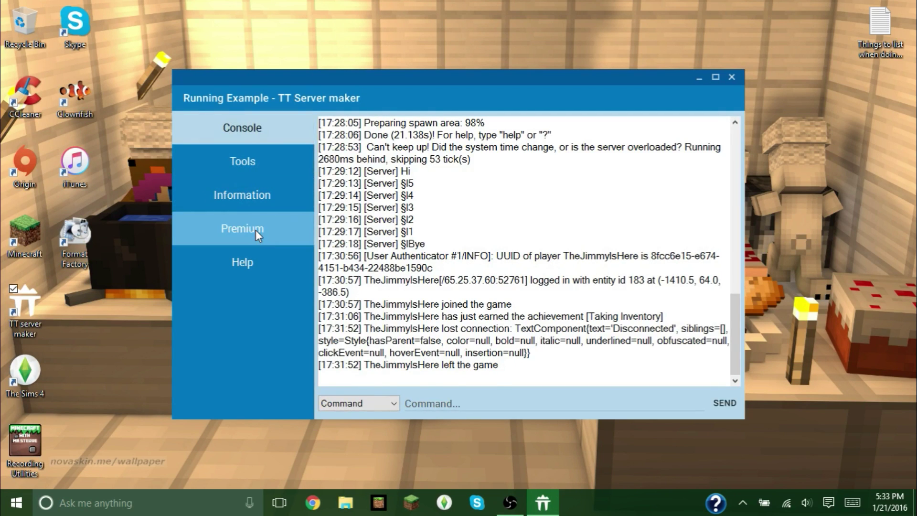
- Review the premium key and donation information, and look over the list of help questions
{"action": "left_click", "coordinate": [256, 230]}
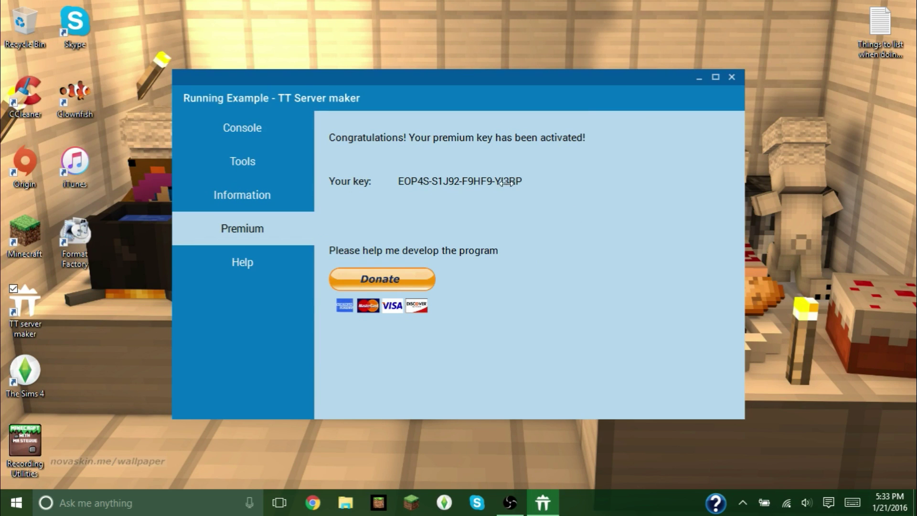
{"action": "left_click", "coordinate": [257, 168]}
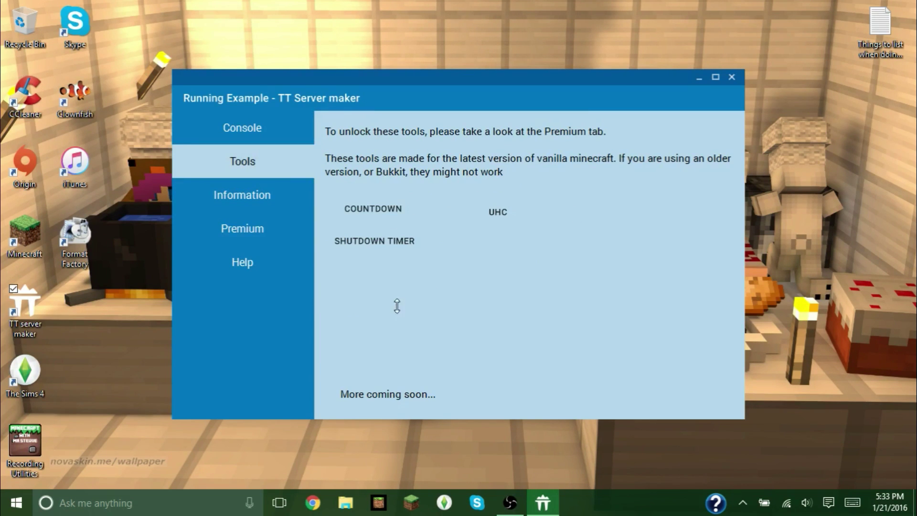
{"action": "left_click", "coordinate": [274, 229]}
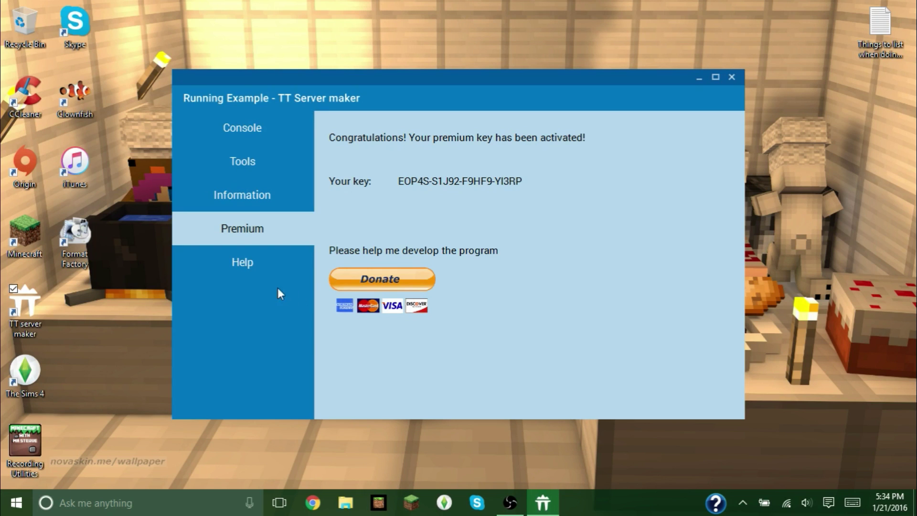
{"action": "left_click", "coordinate": [256, 268]}
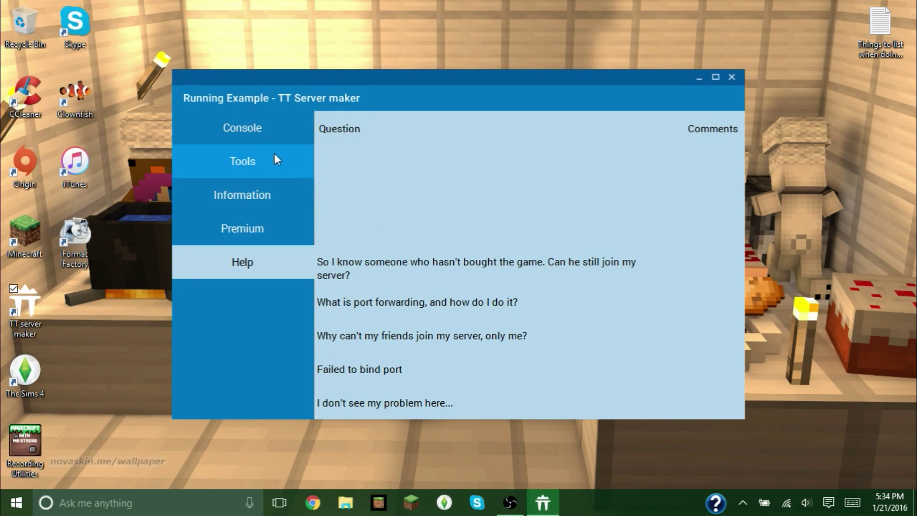
{"action": "left_click", "coordinate": [263, 136]}
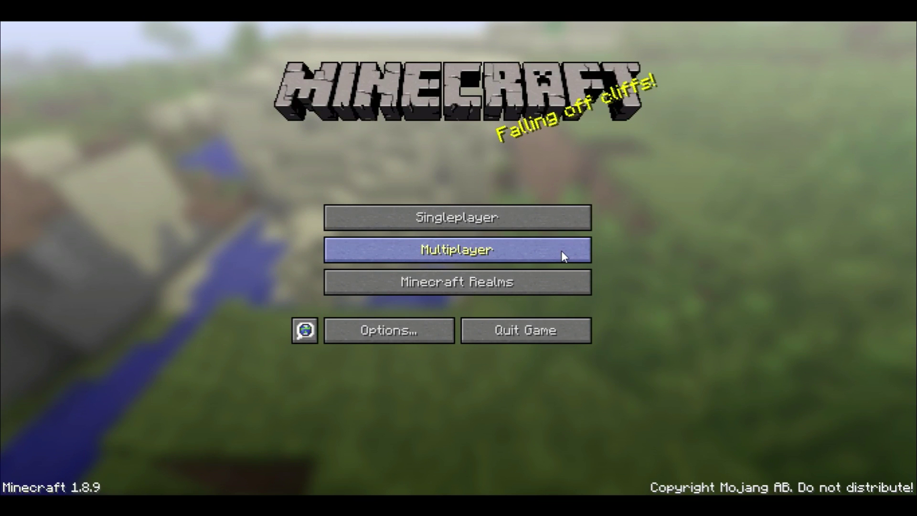
- Start a new entry in the multiplayer server list and name it "Example Server"
{"action": "left_click", "coordinate": [561, 253]}
{"action": "left_click", "coordinate": [615, 471]}
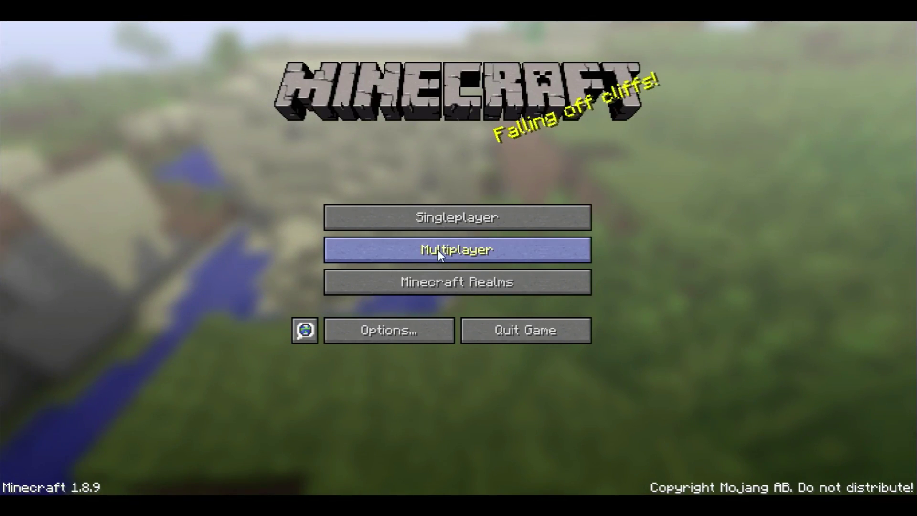
{"action": "left_click", "coordinate": [437, 249]}
{"action": "left_click", "coordinate": [607, 447]}
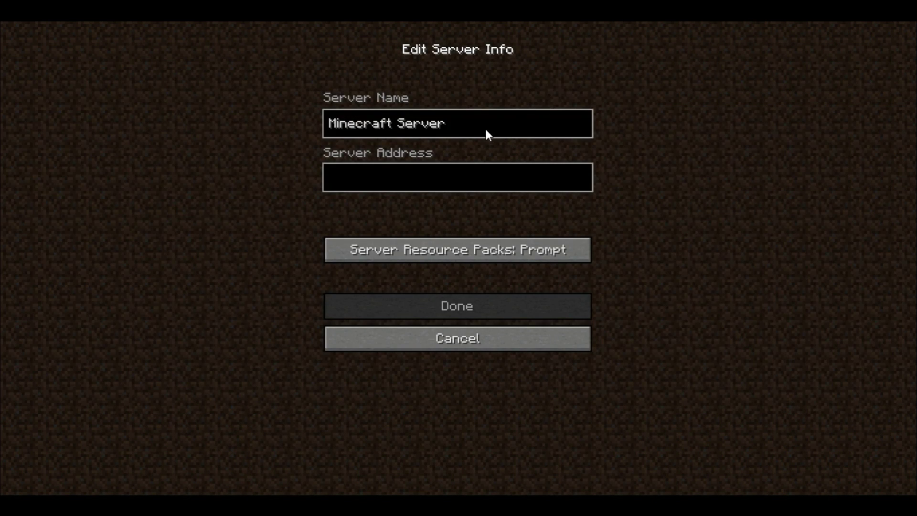
{"action": "key", "text": "BackSpace"}
{"action": "key", "text": "BackSpace"}
{"action": "key", "text": "BackSpace"}
{"action": "key", "text": "BackSpace"}
{"action": "key", "text": "BackSpace"}
{"action": "key", "text": "BackSpace"}
{"action": "key", "text": "BackSpace"}
{"action": "key", "text": "BackSpace"}
{"action": "key", "text": "BackSpace"}
{"action": "key", "text": "BackSpace"}
{"action": "key", "text": "BackSpace"}
{"action": "key", "text": "BackSpace"}
{"action": "key", "text": "BackSpace"}
{"action": "key", "text": "BackSpace"}
{"action": "key", "text": "BackSpace"}
{"action": "key", "text": "BackSpace"}
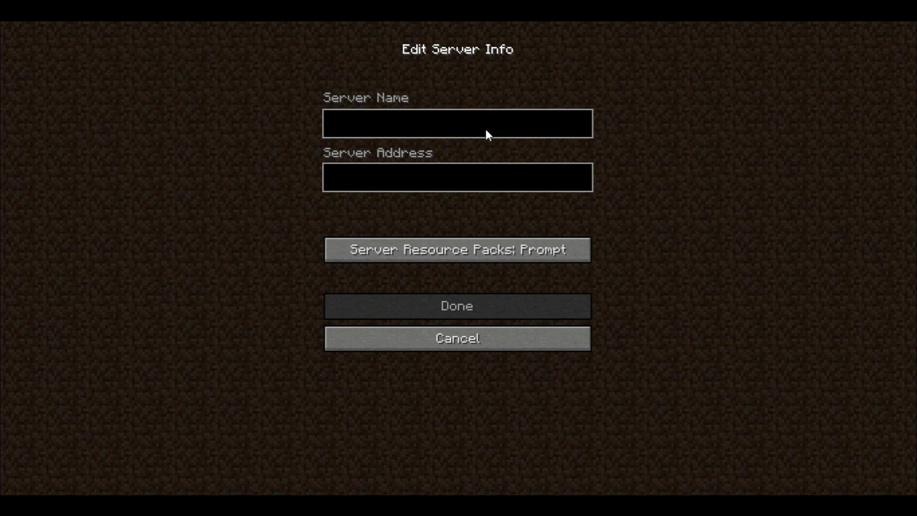
{"action": "type", "text": "Example Server"}
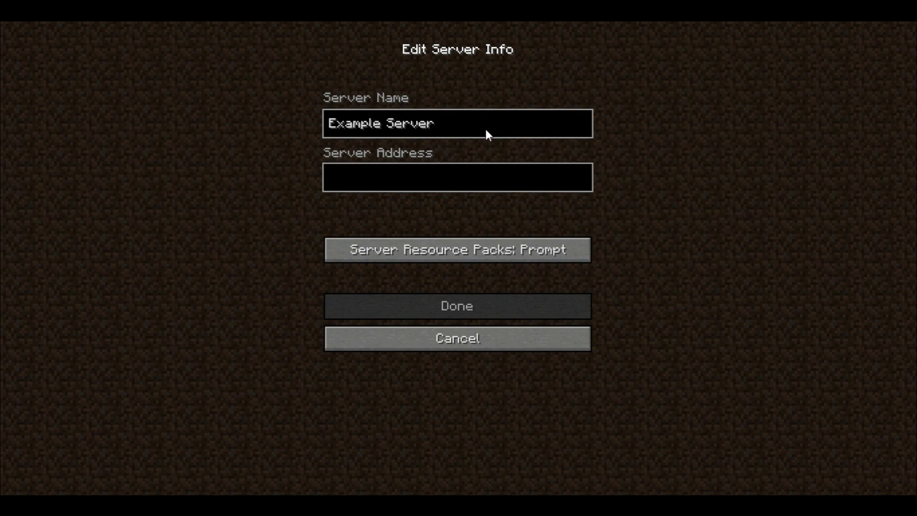
- Set the new entry's server address to 172.77.120.143 and save it to the multiplayer list
{"action": "left_click", "coordinate": [437, 173]}
{"action": "type", "text": "172.77.120.143"}
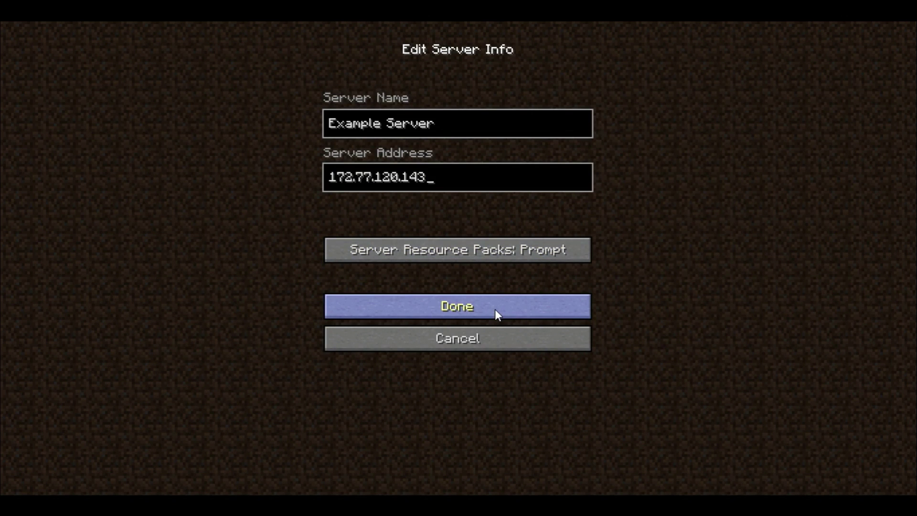
{"action": "key", "text": "Return"}
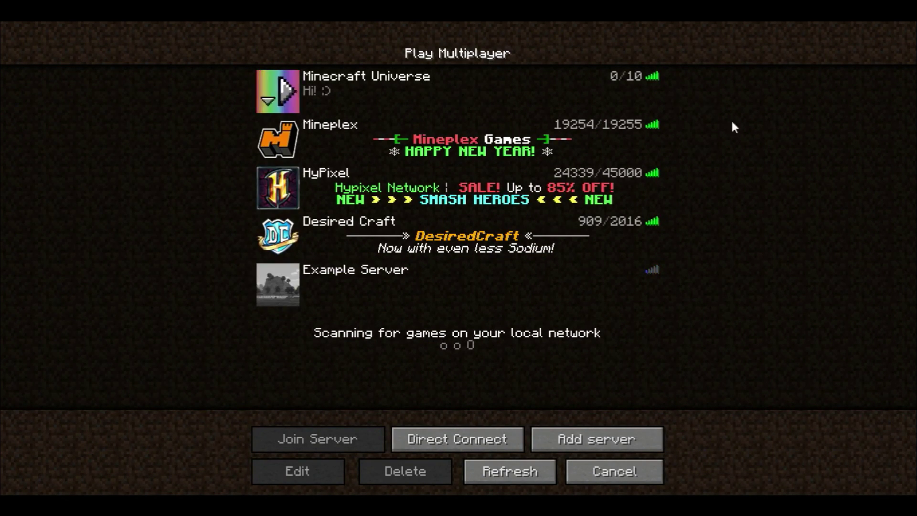
- Delete the Example Server entry from the multiplayer list and confirm the removal
{"action": "left_click", "coordinate": [351, 289]}
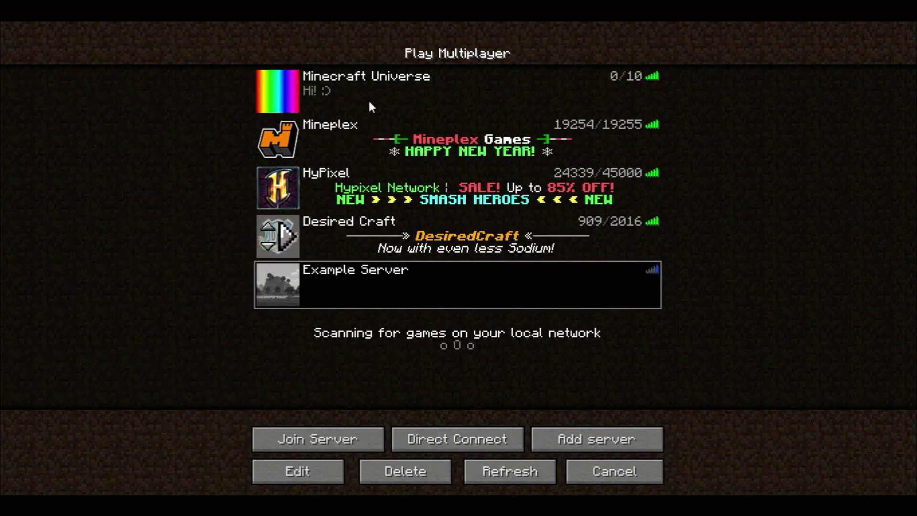
{"action": "left_click", "coordinate": [373, 92]}
{"action": "left_click", "coordinate": [364, 301]}
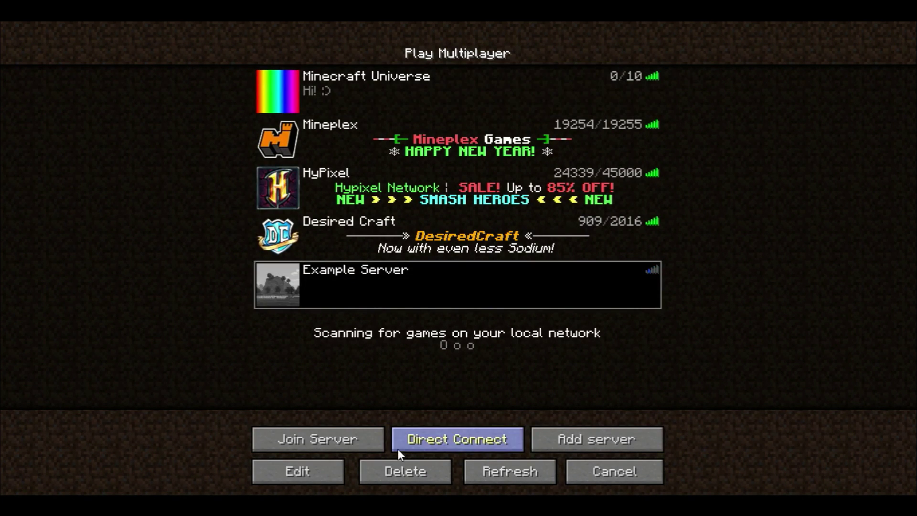
{"action": "left_click", "coordinate": [432, 471]}
{"action": "left_click", "coordinate": [357, 248]}
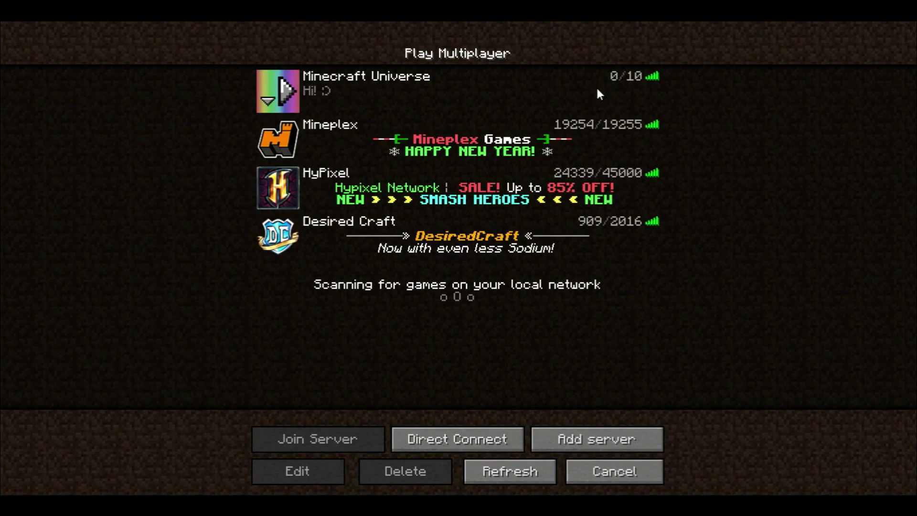
- Join the Minecraft Universe server and fly over the grassland around the small pond
{"action": "left_click", "coordinate": [288, 90]}
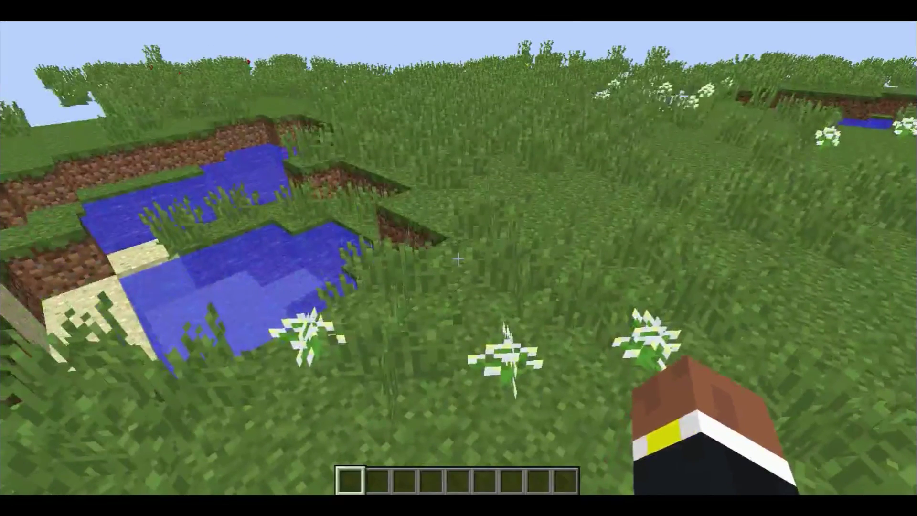
{"action": "key", "text": "space"}
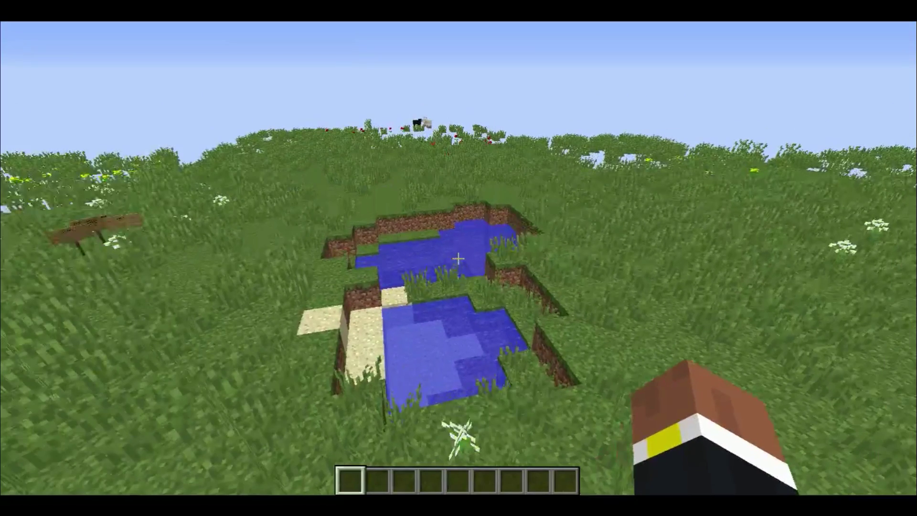
{"action": "key", "text": "space"}
{"action": "key", "text": "w"}
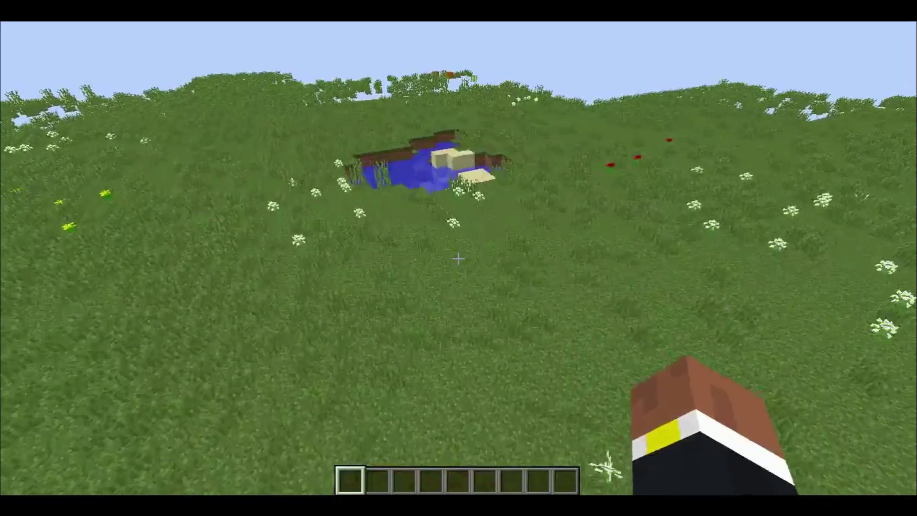
{"action": "key", "text": "space"}
{"action": "key", "text": "space"}
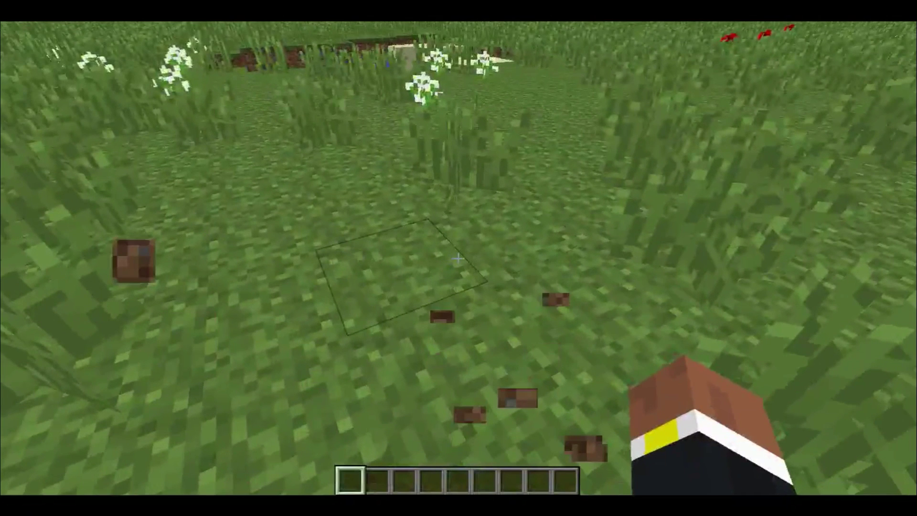
- Browse the Building Blocks, Decoration Blocks and Redstone items in the creative inventory, and close it
{"action": "key", "text": "e"}
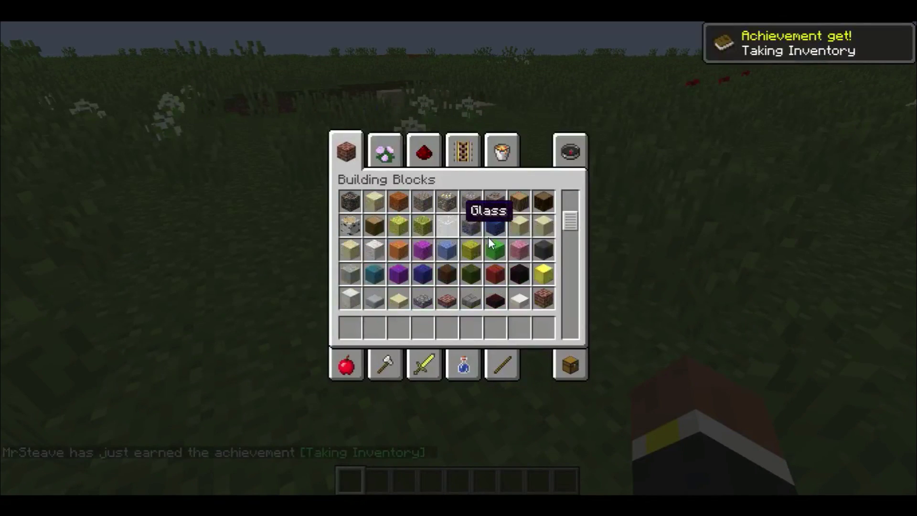
{"action": "scroll", "coordinate": [488, 237], "scroll_direction": "down", "scroll_amount": 12}
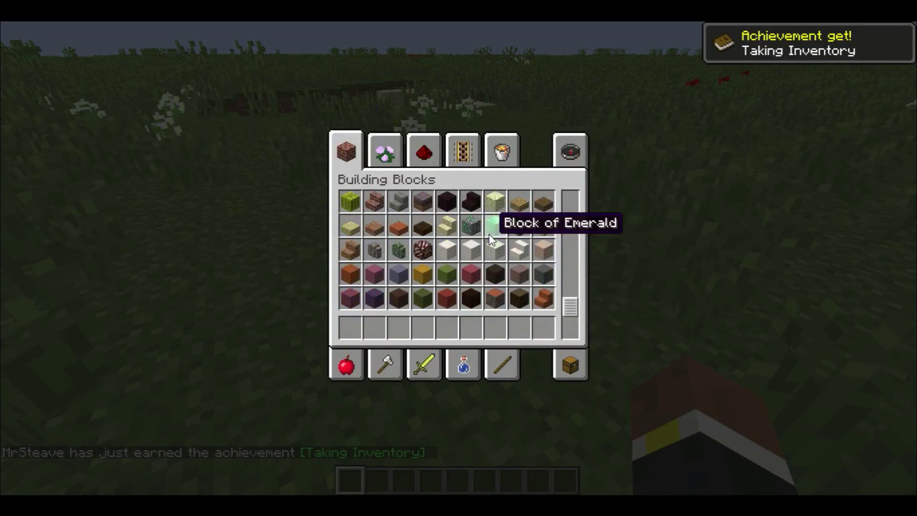
{"action": "left_click", "coordinate": [383, 152]}
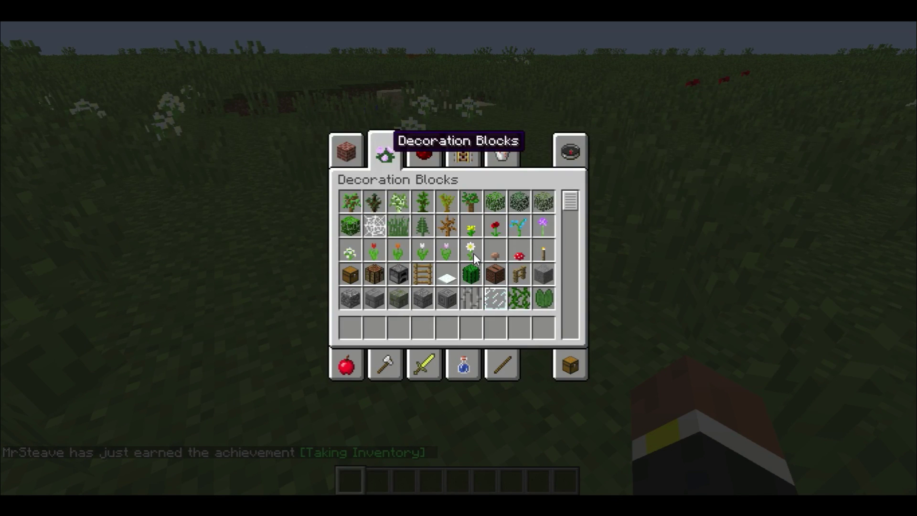
{"action": "left_click", "coordinate": [424, 152]}
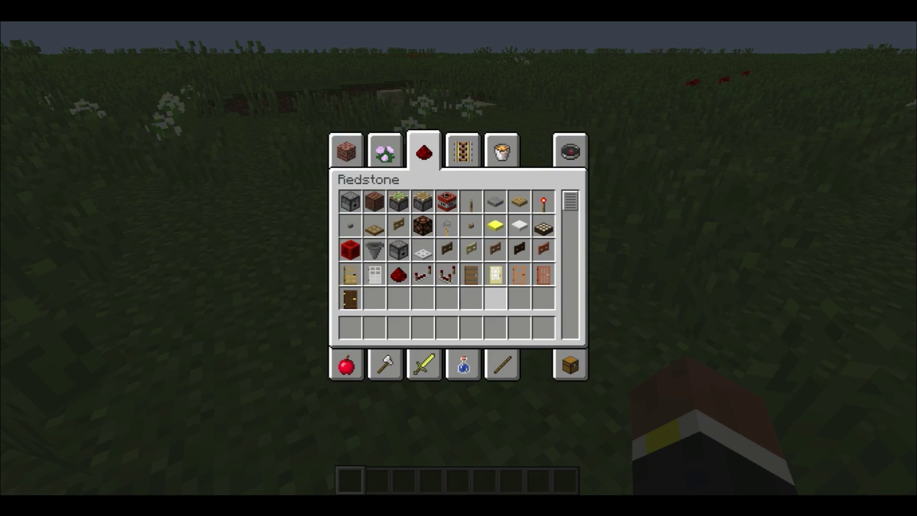
{"action": "key", "text": "e"}
- Explore the server world on foot, crossing the pond and grassland to the pumpkins and sugar cane
{"action": "key", "text": "w"}
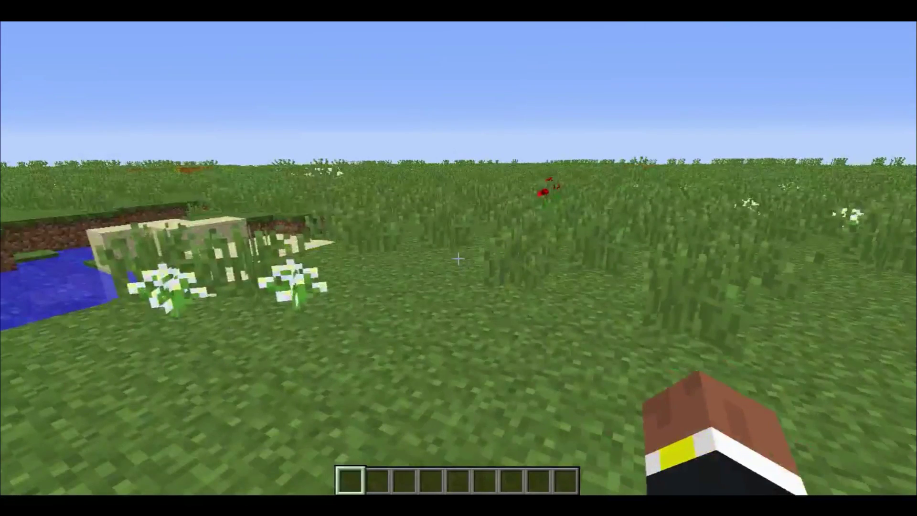
{"action": "key", "text": "w"}
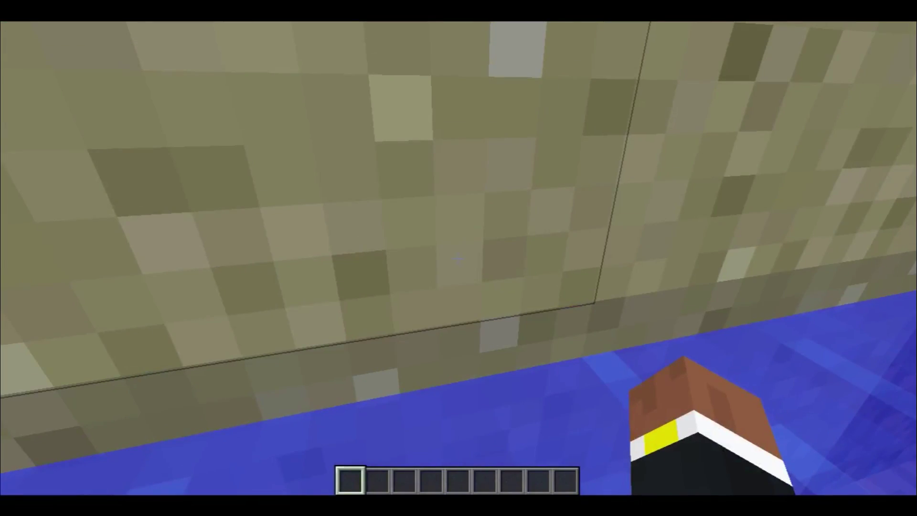
{"action": "key", "text": "space"}
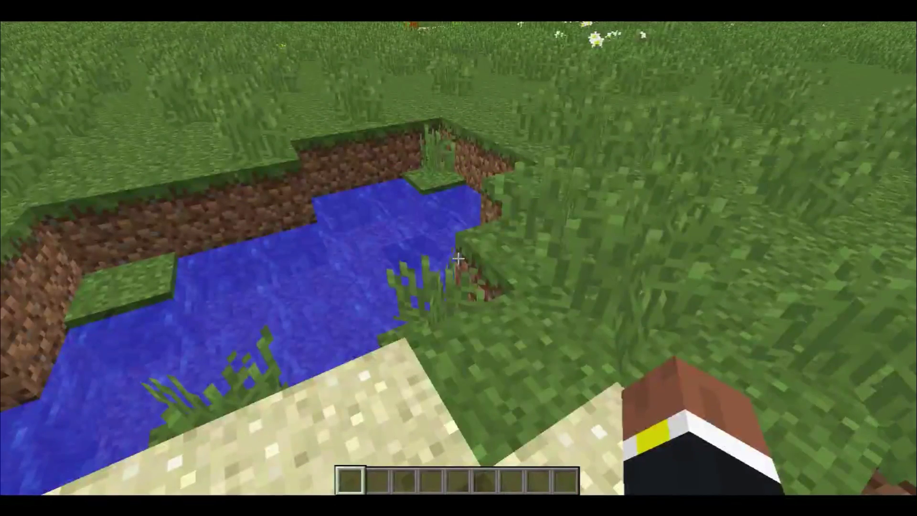
{"action": "key", "text": "w"}
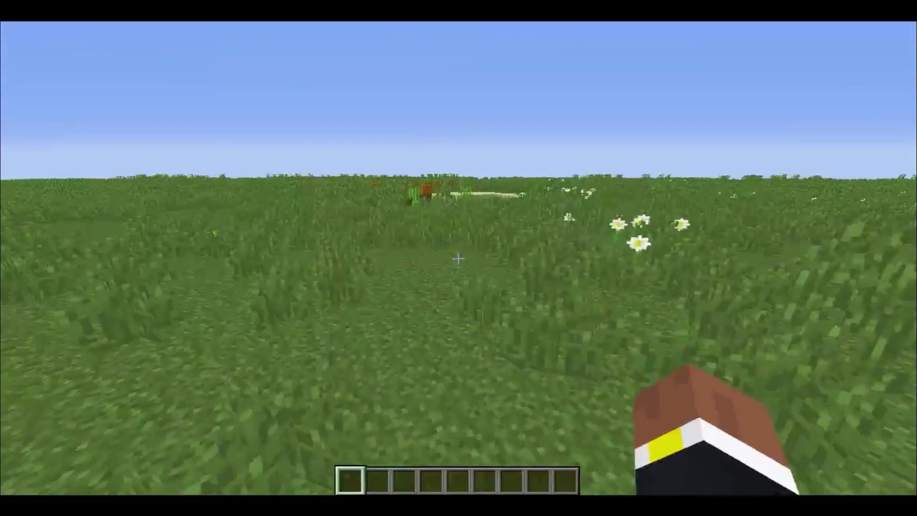
{"action": "key", "text": "w"}
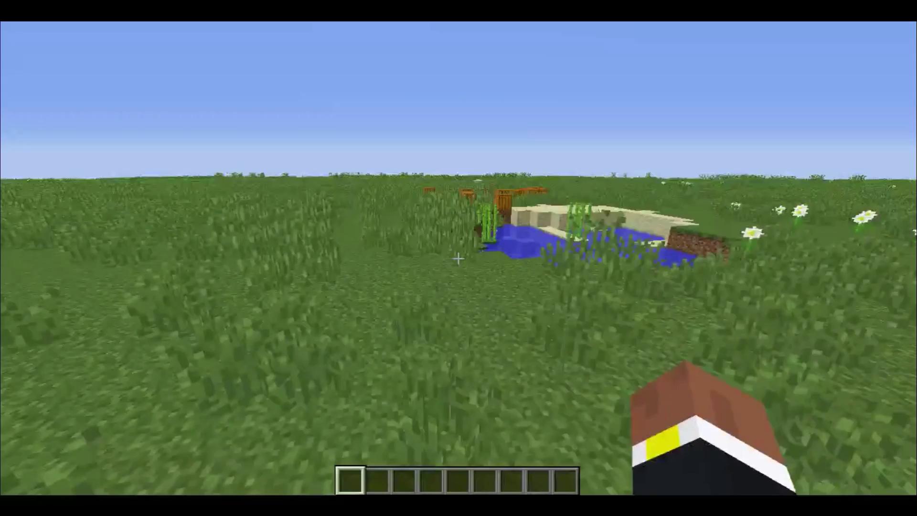
{"action": "key", "text": "w"}
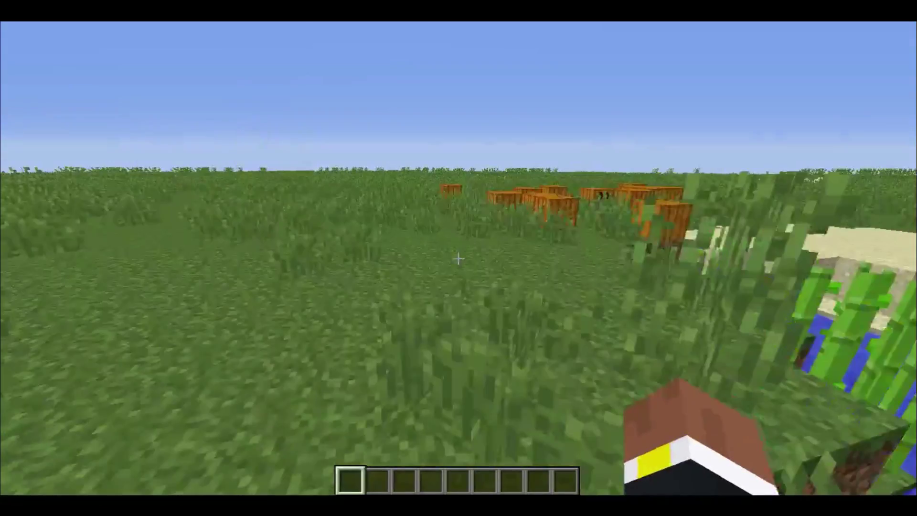
{"action": "key", "text": "w"}
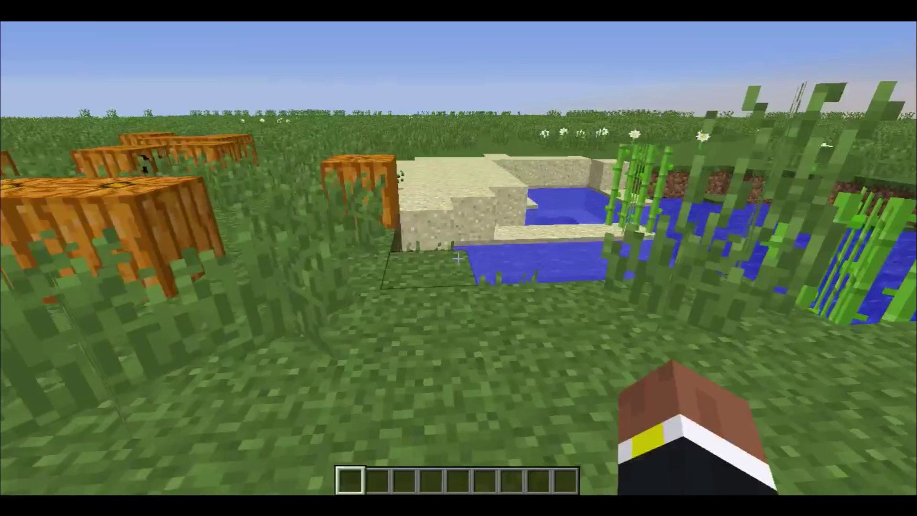
{"action": "key", "text": "w"}
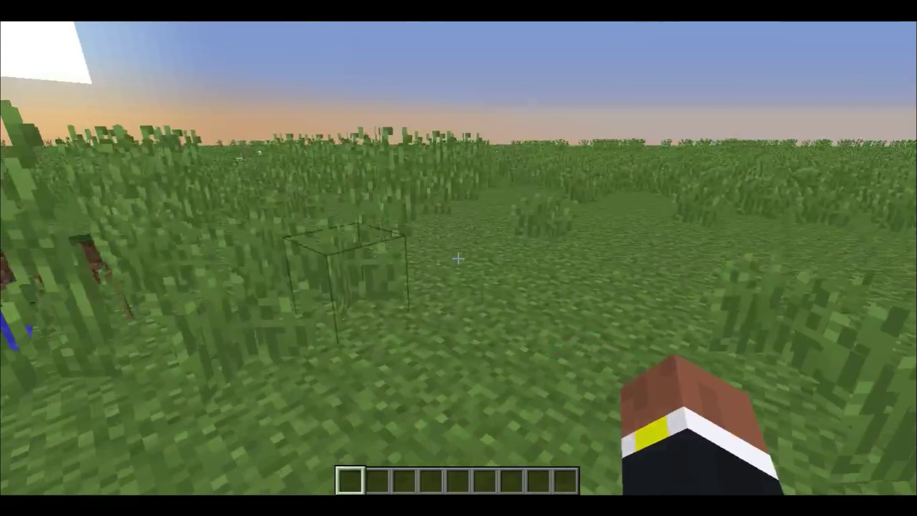
{"action": "key", "text": "w"}
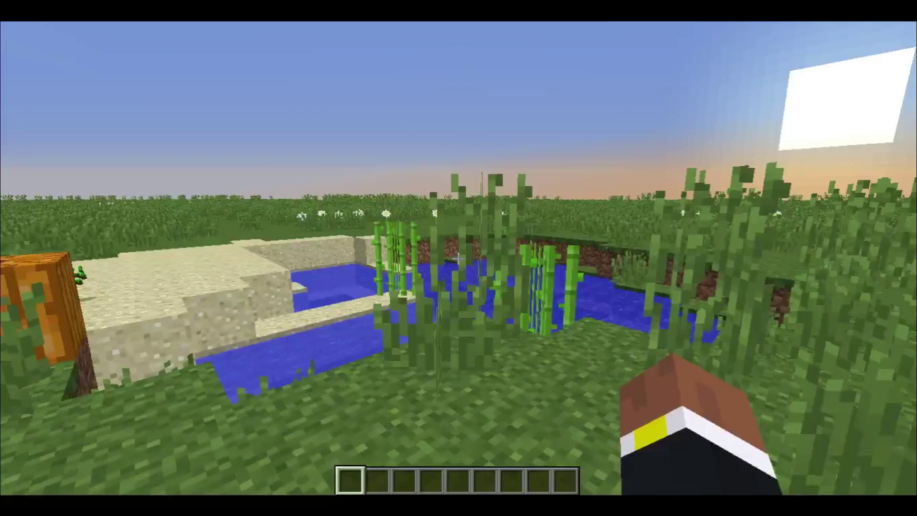
- Pause and resume the game, and read the server's countdown messages in the chat history
{"action": "key", "text": "Escape"}
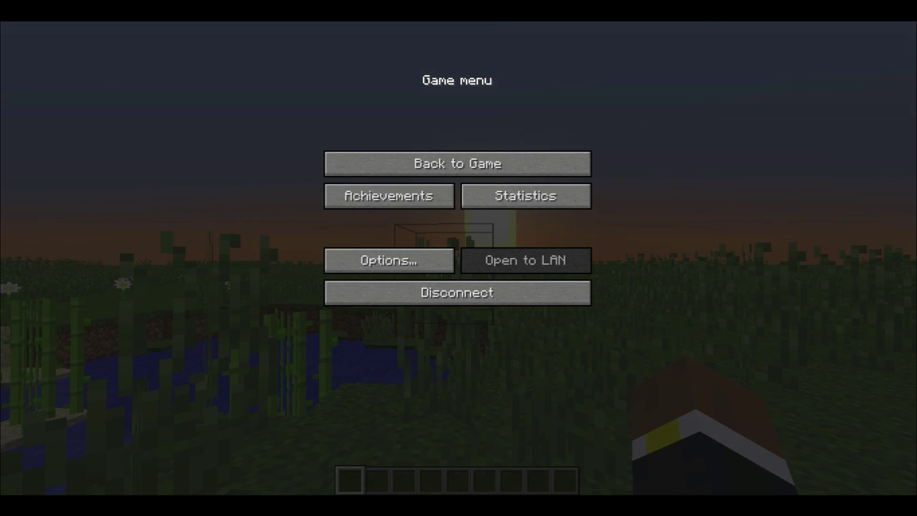
{"action": "left_click", "coordinate": [485, 173]}
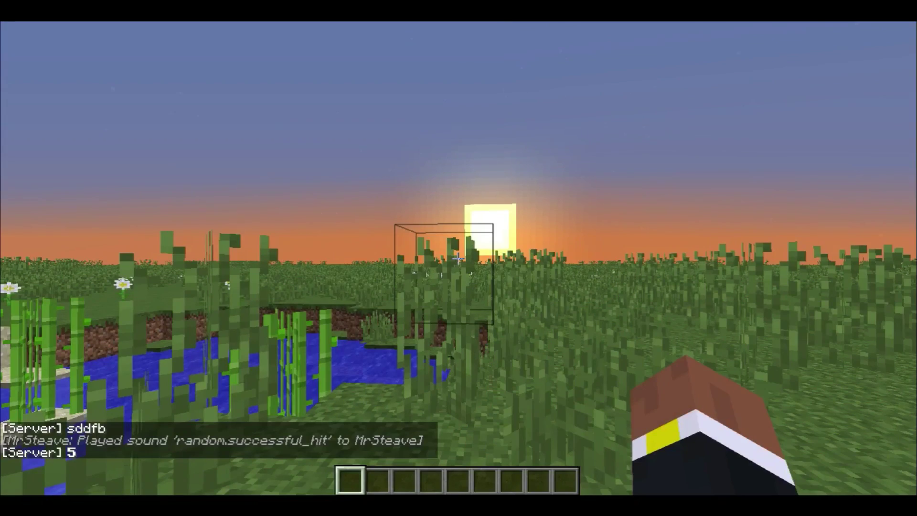
{"action": "key", "text": "t"}
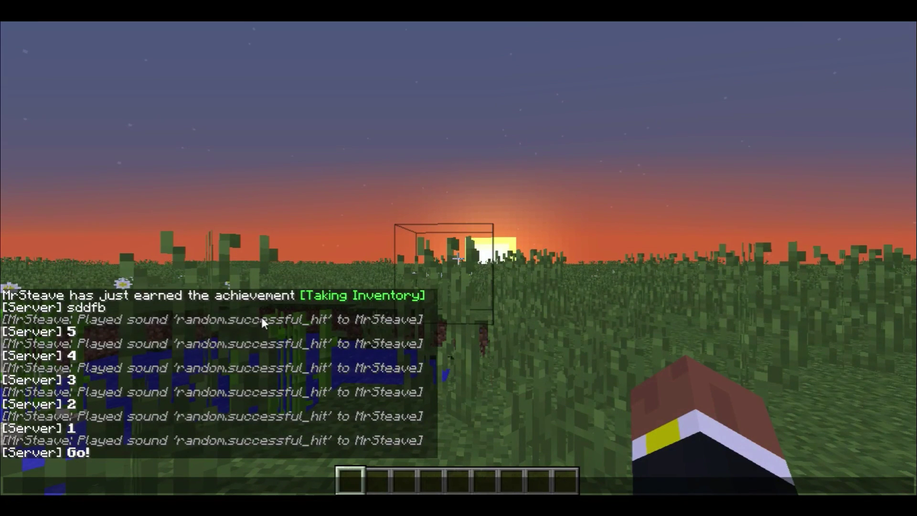
{"action": "key", "text": "Escape"}
{"action": "key", "text": "w"}
{"action": "key", "text": "d"}
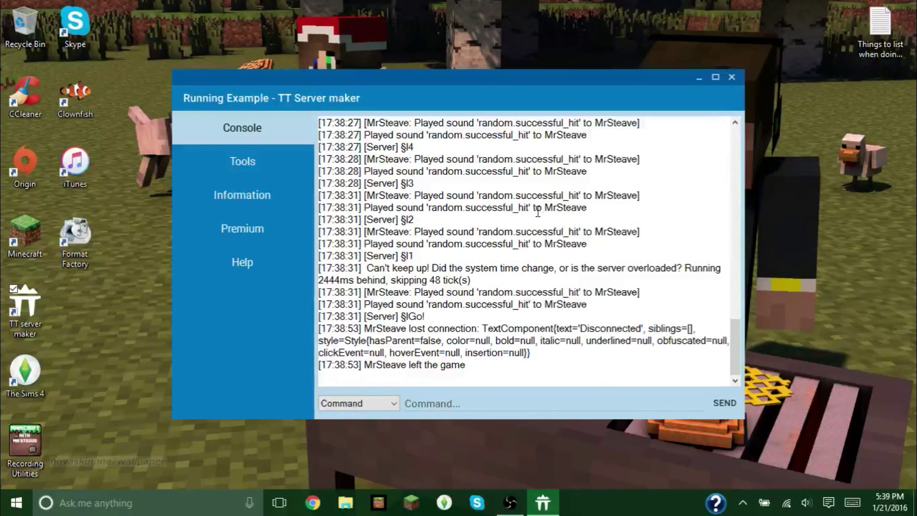
- Examine the lost-connection and left-the-game entries at the end of the server console log
{"action": "scroll", "coordinate": [531, 231], "scroll_direction": "up", "scroll_amount": 5}
{"action": "scroll", "coordinate": [471, 227], "scroll_direction": "down", "scroll_amount": 5}
{"action": "left_click_drag", "start_coordinate": [364, 328], "coordinate": [550, 355]}
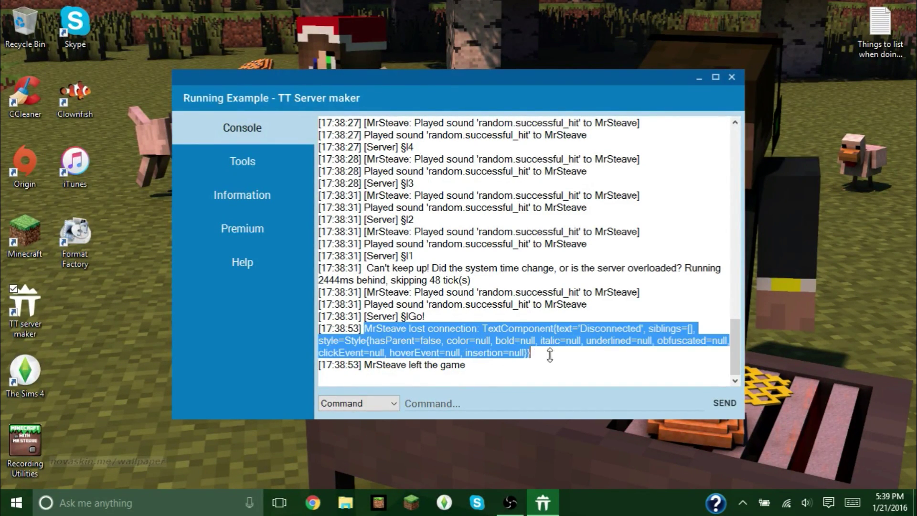
{"action": "left_click", "coordinate": [407, 329]}
{"action": "left_click_drag", "start_coordinate": [368, 328], "coordinate": [640, 329]}
{"action": "left_click", "coordinate": [664, 335]}
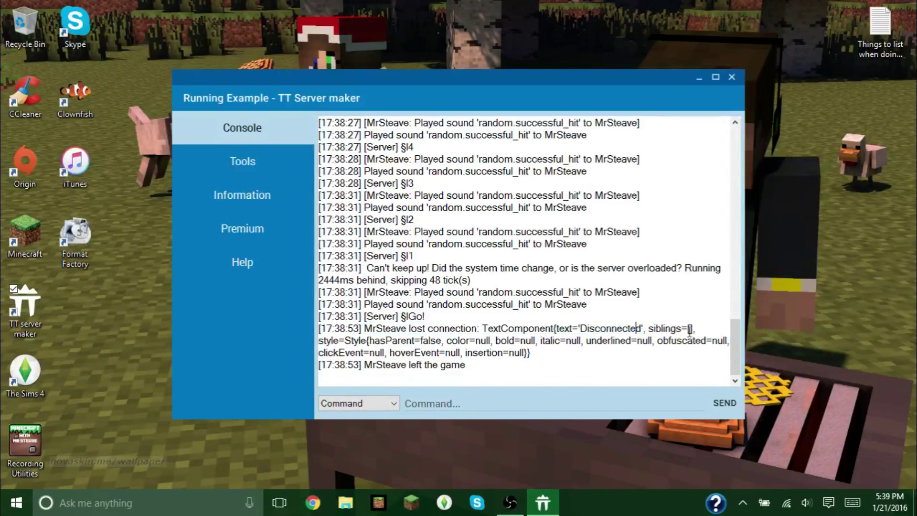
{"action": "left_click_drag", "start_coordinate": [402, 343], "coordinate": [455, 348]}
{"action": "left_click", "coordinate": [475, 344]}
{"action": "left_click", "coordinate": [667, 341]}
{"action": "left_click", "coordinate": [574, 358]}
{"action": "left_click", "coordinate": [470, 366]}
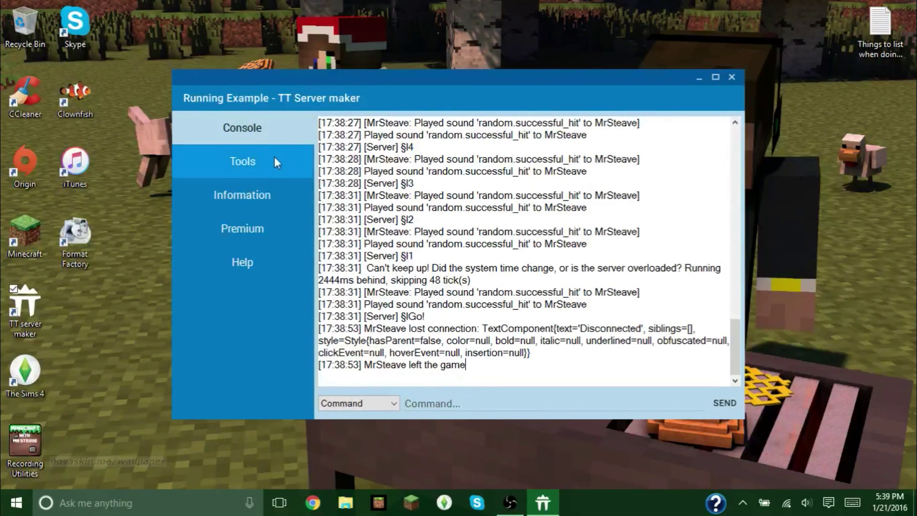
- Broadcast hi from the server console with the command /say hi
{"action": "left_click", "coordinate": [441, 404]}
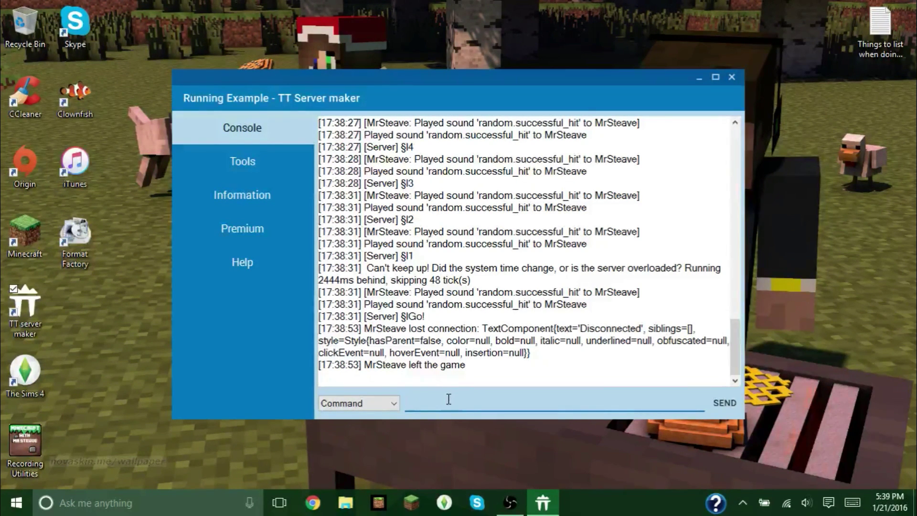
{"action": "type", "text": "/stop"}
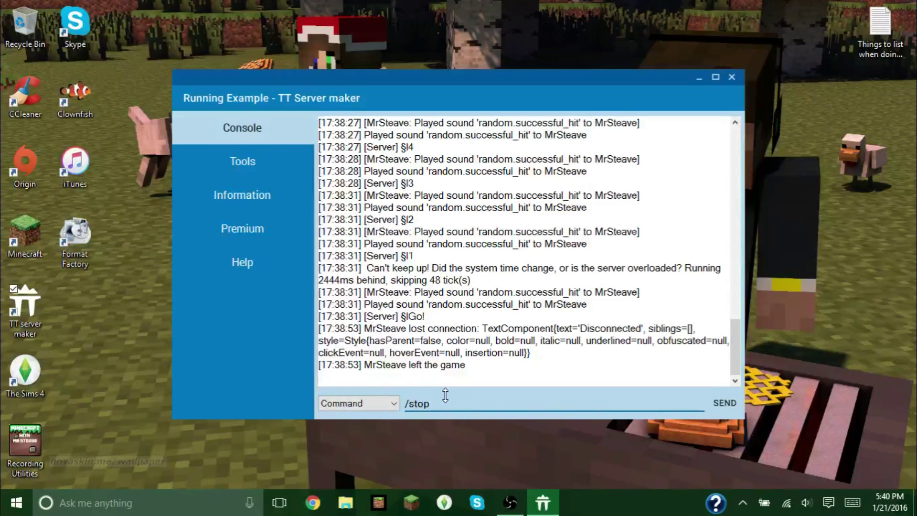
{"action": "key", "text": "Return"}
{"action": "type", "text": "/"}
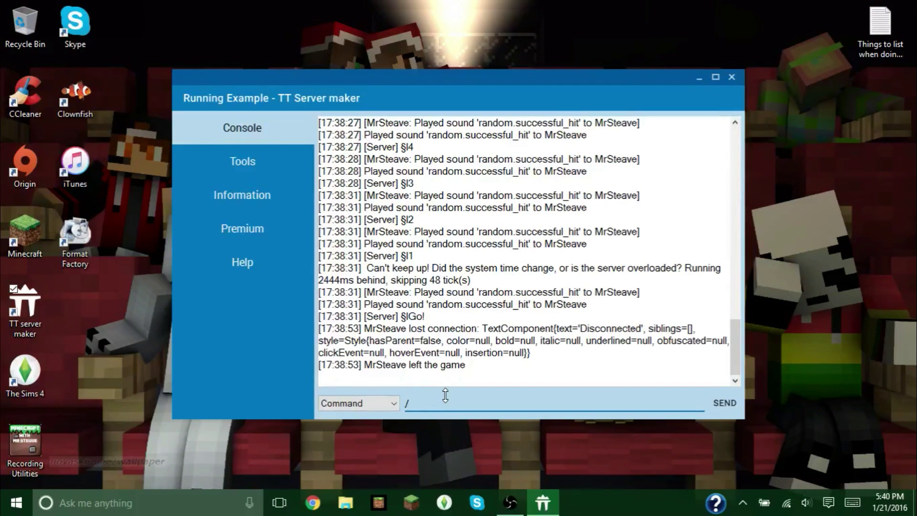
{"action": "type", "text": "say hi"}
{"action": "key", "text": "Return"}
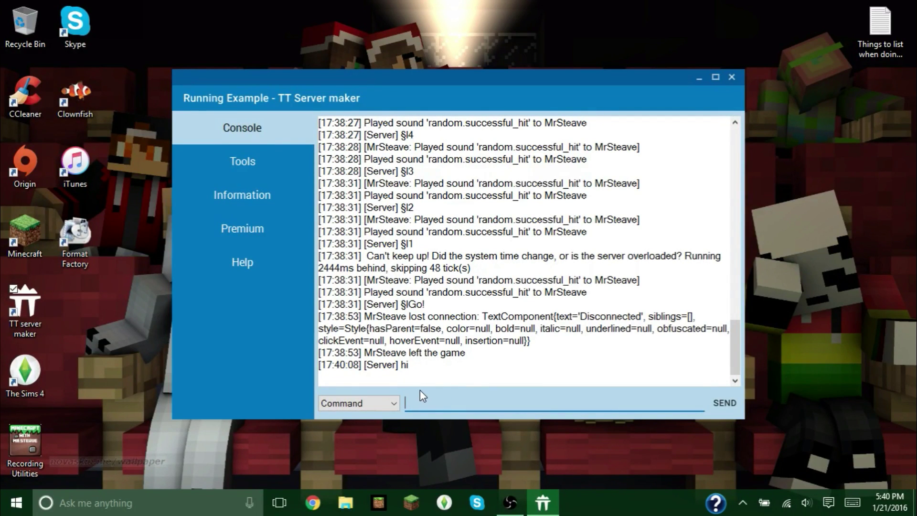
- Switch the console input type to Message and send the message hi to the server
{"action": "left_click", "coordinate": [391, 403]}
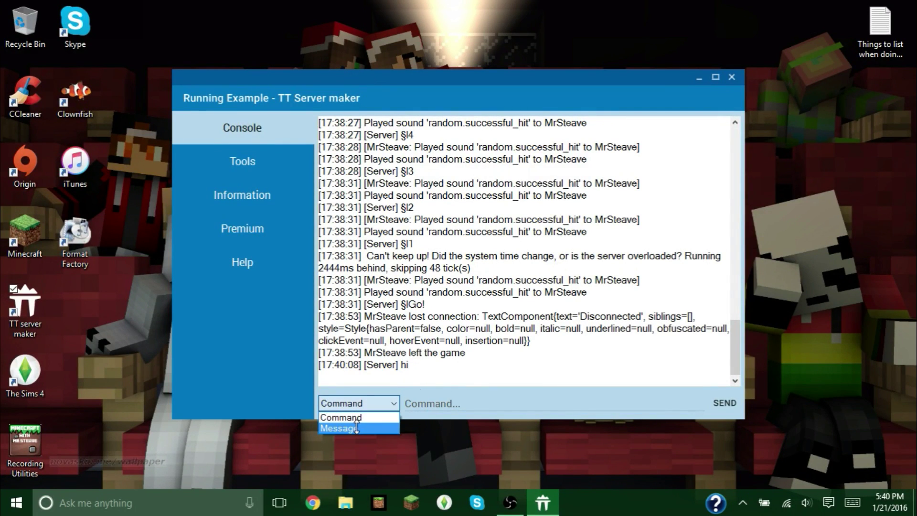
{"action": "left_click", "coordinate": [366, 402]}
{"action": "left_click", "coordinate": [367, 402]}
{"action": "left_click", "coordinate": [377, 427]}
{"action": "left_click", "coordinate": [437, 400]}
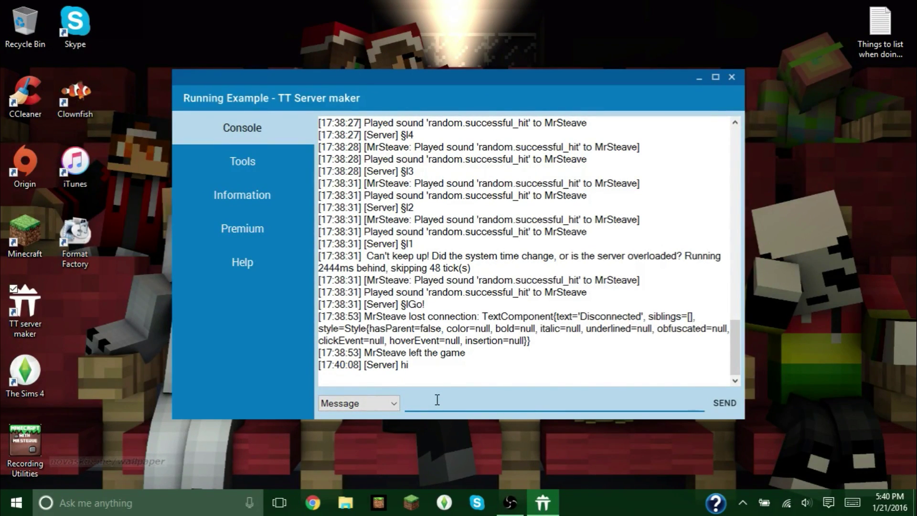
{"action": "type", "text": "hi"}
{"action": "key", "text": "Return"}
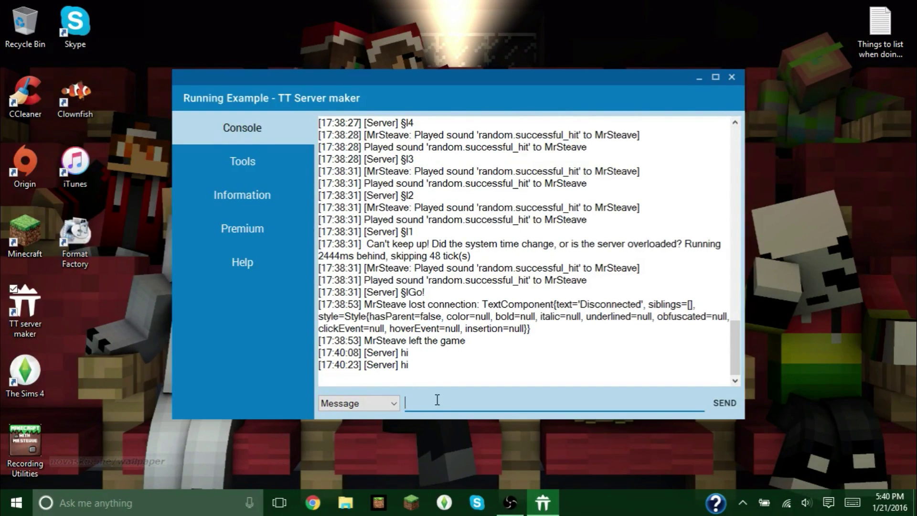
{"action": "left_click", "coordinate": [419, 369]}
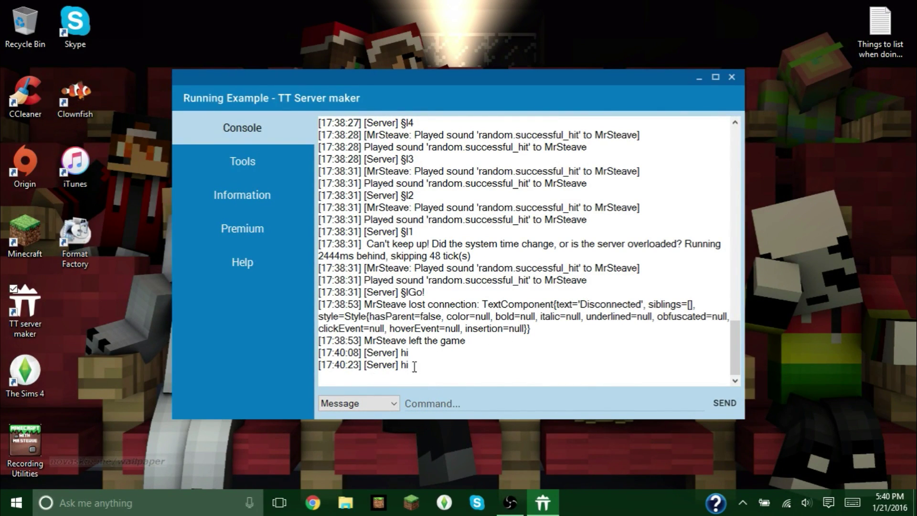
{"action": "left_click", "coordinate": [406, 407]}
{"action": "left_click", "coordinate": [451, 340]}
- Switch the console input type back to Command, stop the server with /stop, and close the running server's window
{"action": "left_click", "coordinate": [366, 405]}
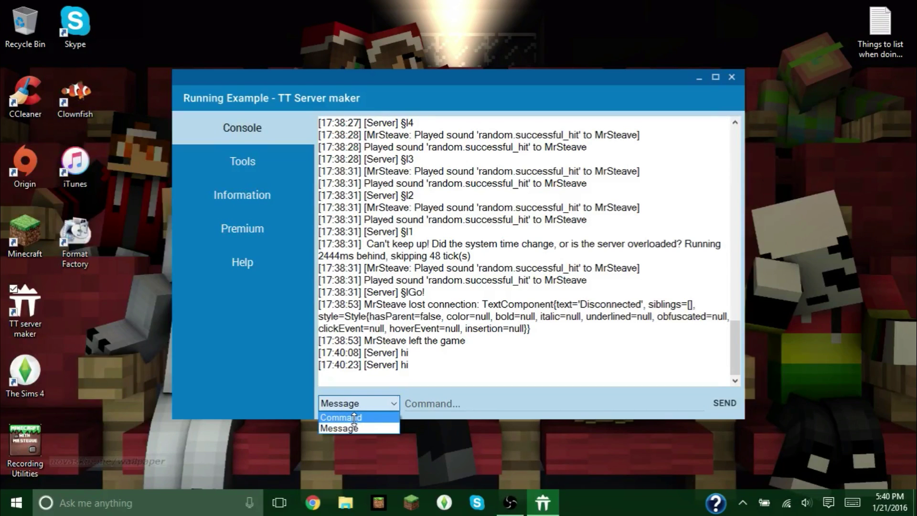
{"action": "left_click", "coordinate": [358, 418]}
{"action": "left_click", "coordinate": [441, 400]}
{"action": "type", "text": "/stop"}
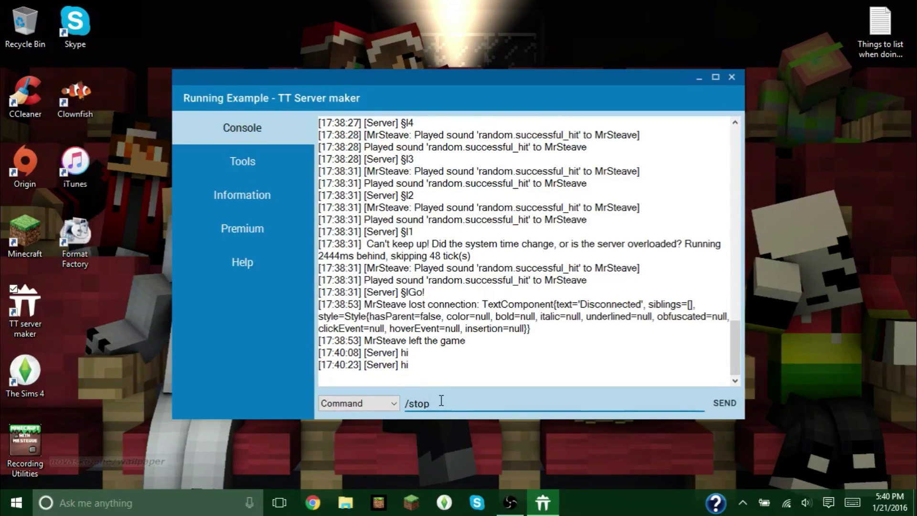
{"action": "key", "text": "Return"}
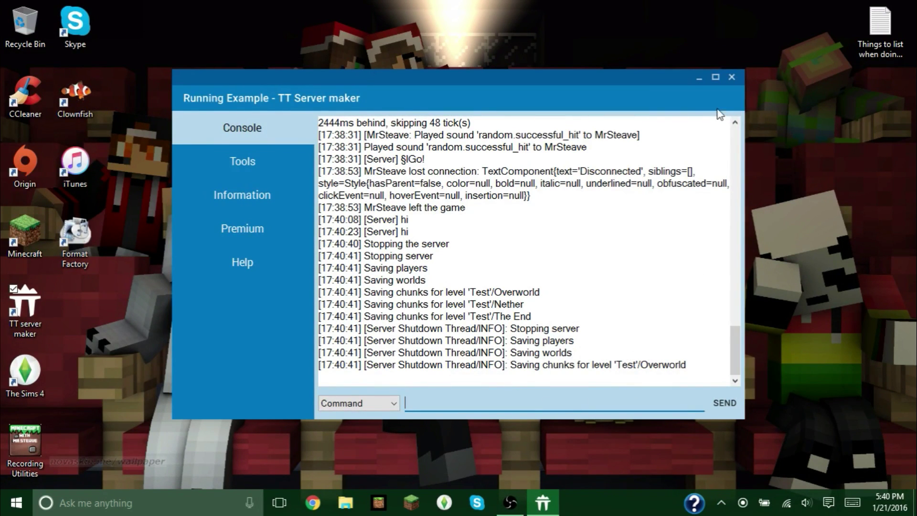
{"action": "left_click", "coordinate": [732, 78]}
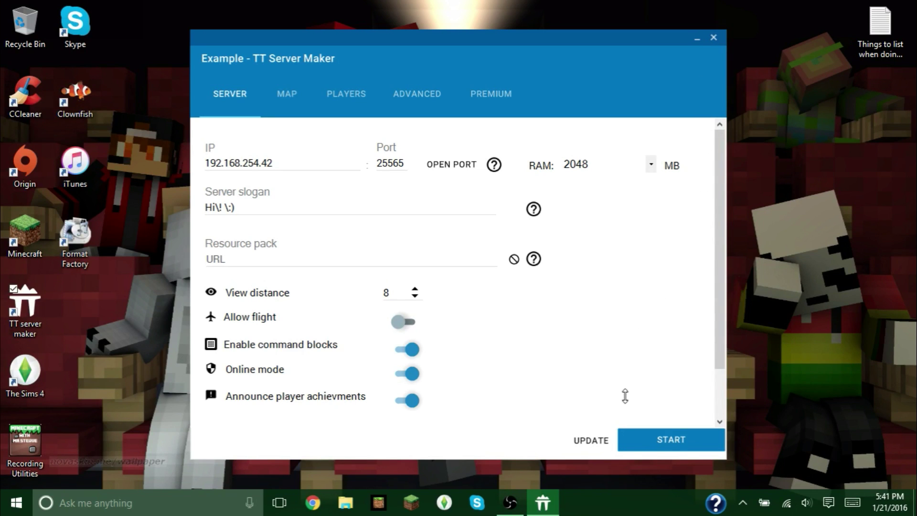
- Review the official release versions offered in the server's update dialog, keep 1.8.9 selected, and cancel the update
{"action": "left_click", "coordinate": [586, 441]}
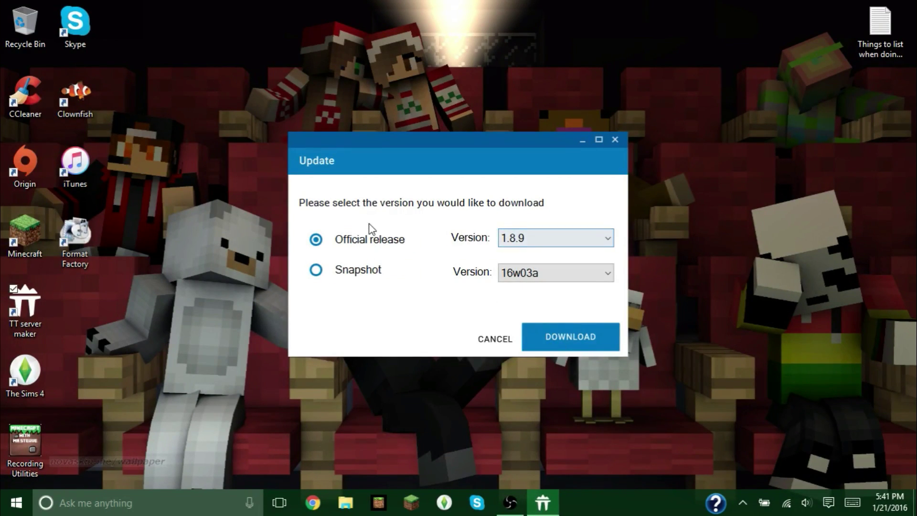
{"action": "left_click", "coordinate": [549, 239]}
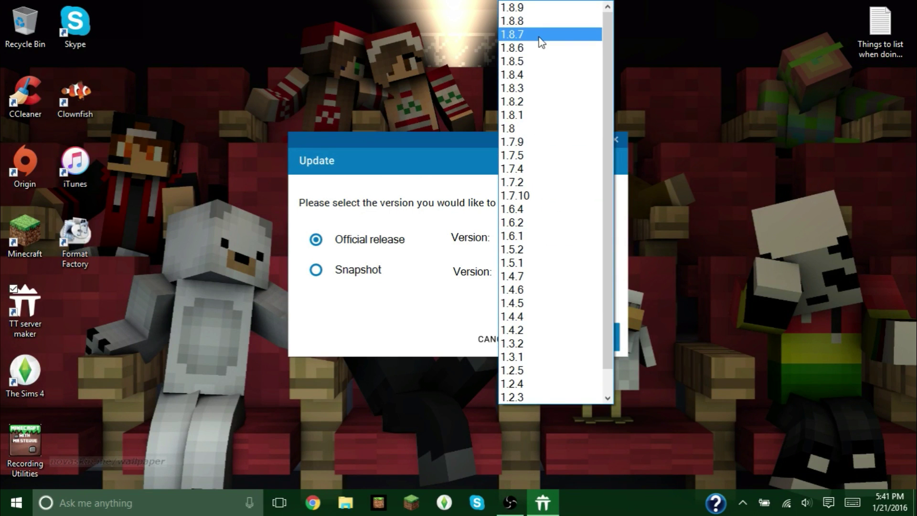
{"action": "left_click", "coordinate": [534, 8]}
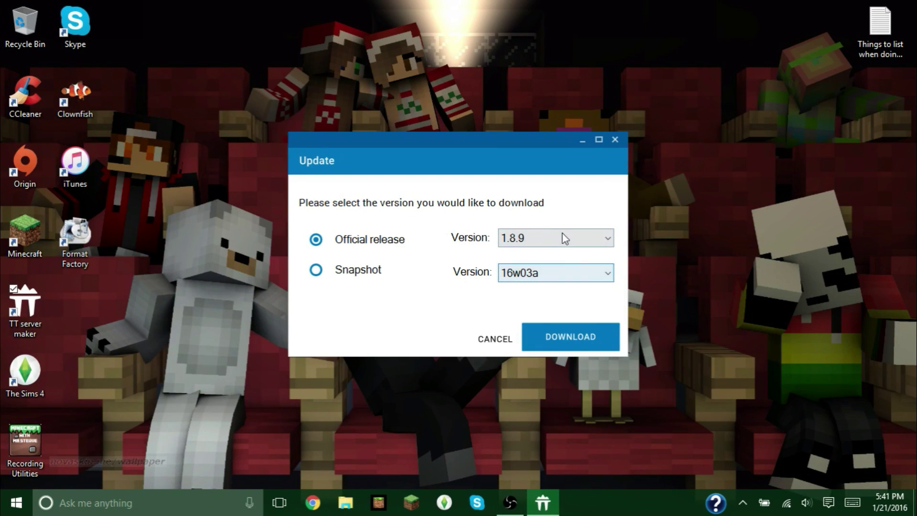
{"action": "left_click", "coordinate": [495, 340]}
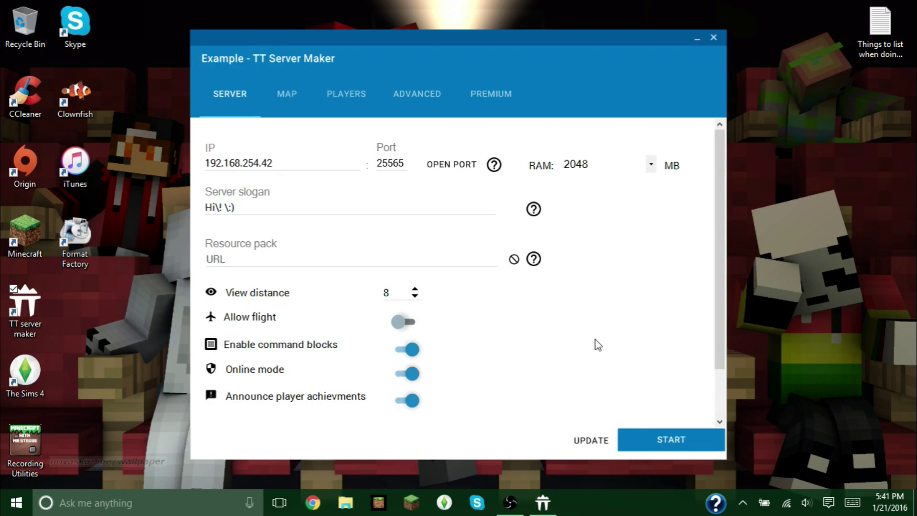
- Close the Example server's settings, select its entry in My Servers, and exit the server maker
{"action": "left_click", "coordinate": [714, 38]}
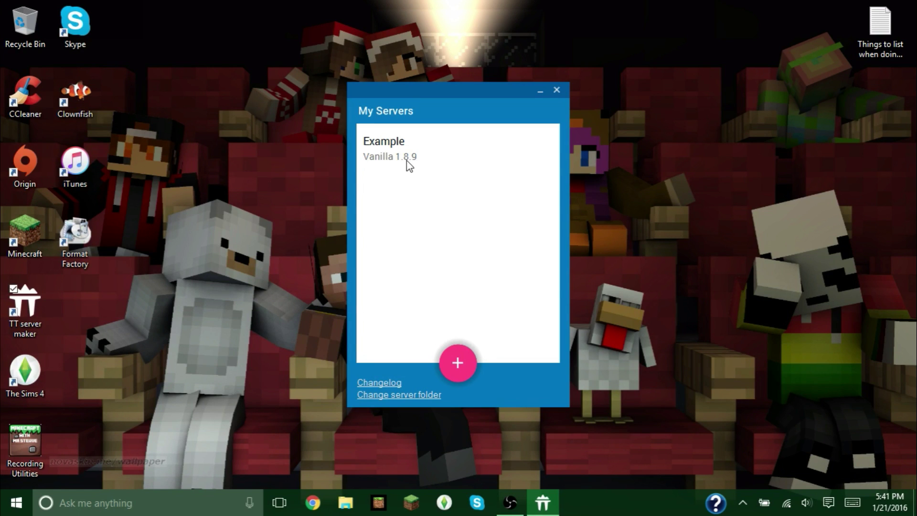
{"action": "left_click", "coordinate": [382, 159]}
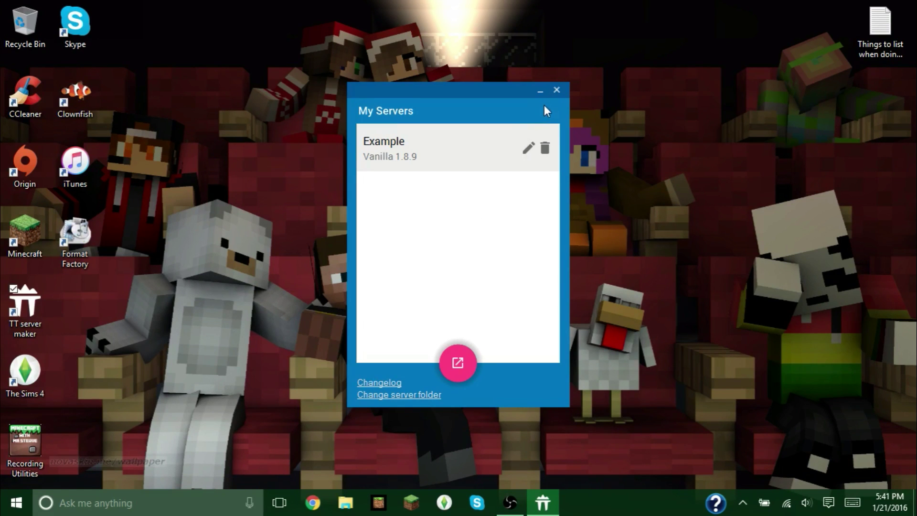
{"action": "left_click", "coordinate": [556, 91]}
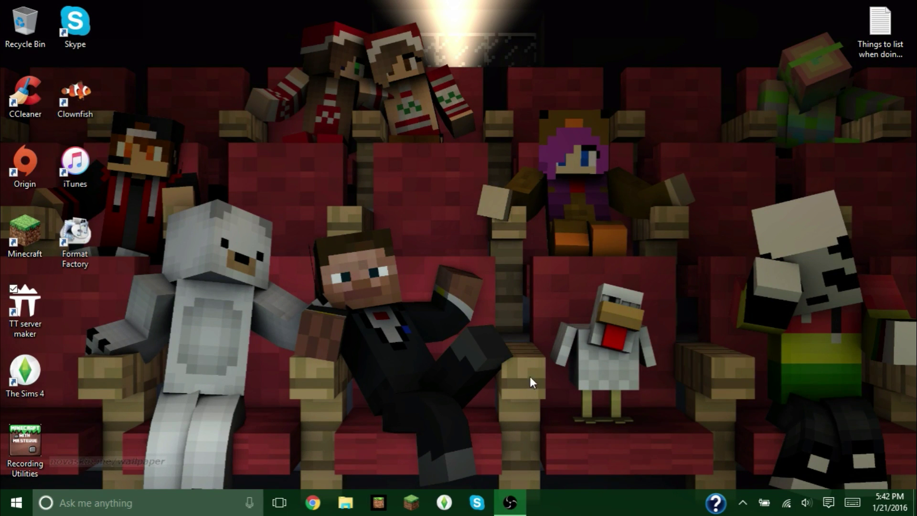
{"action": "left_click_drag", "start_coordinate": [530, 278], "coordinate": [675, 422]}
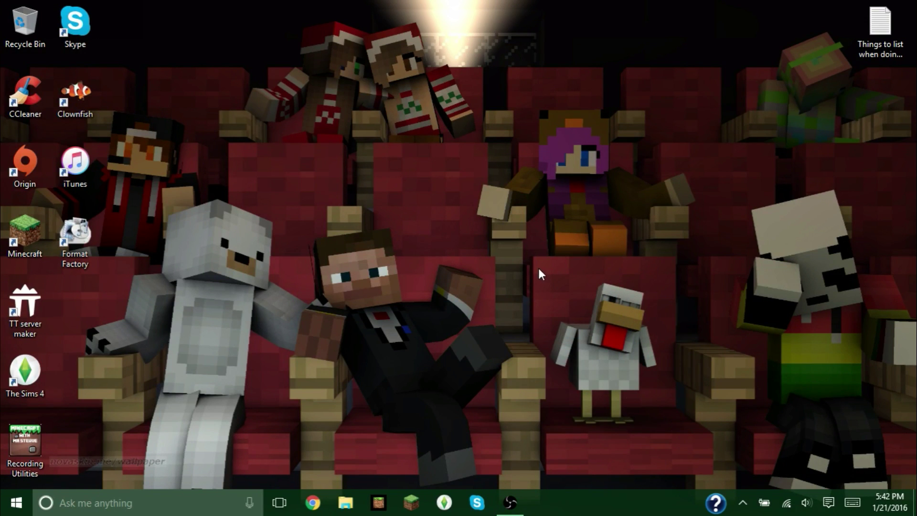
{"action": "left_click_drag", "start_coordinate": [533, 257], "coordinate": [678, 411]}
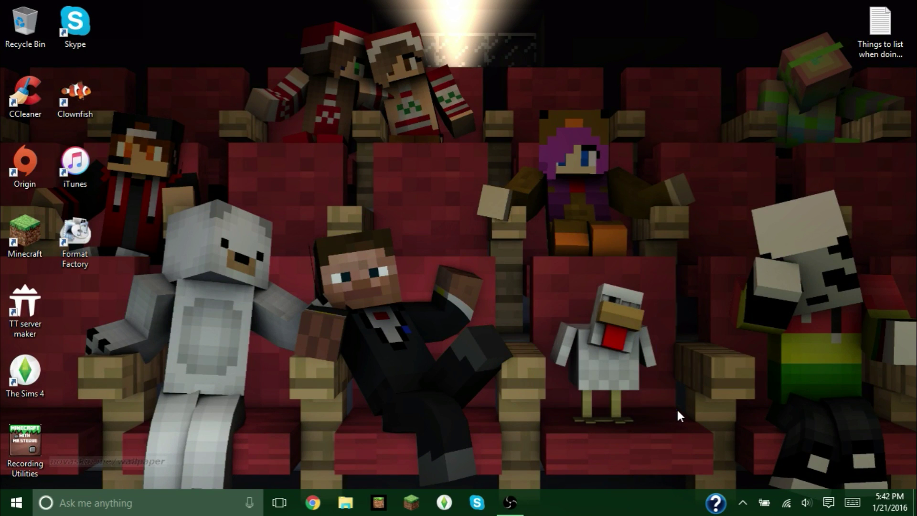